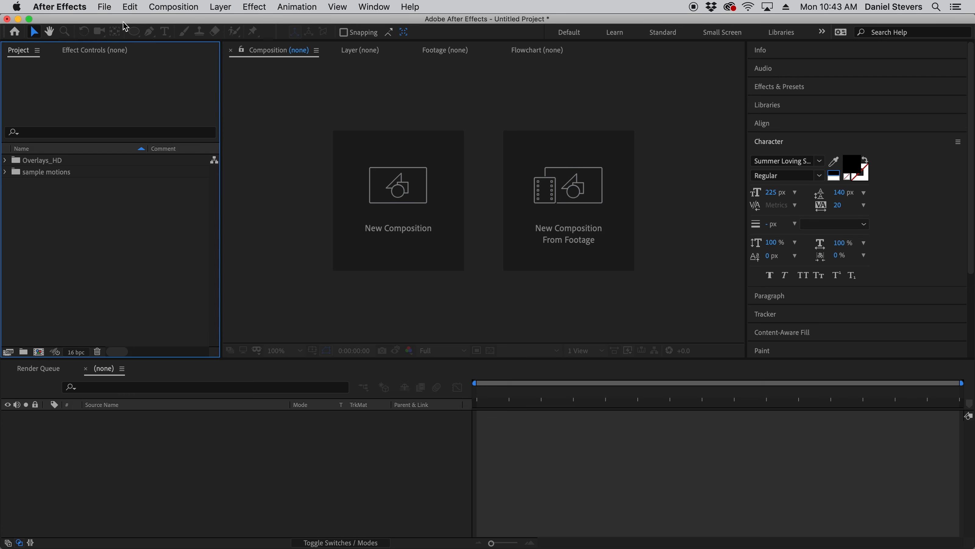
pyautogui.click(123, 33)
pyautogui.click(105, 7)
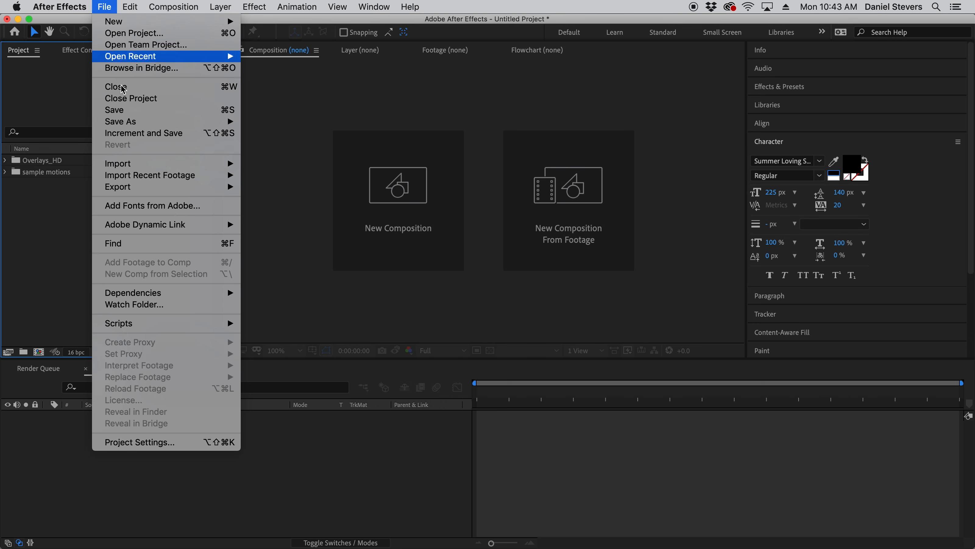
pyautogui.moveTo(216, 164)
pyautogui.click(266, 164)
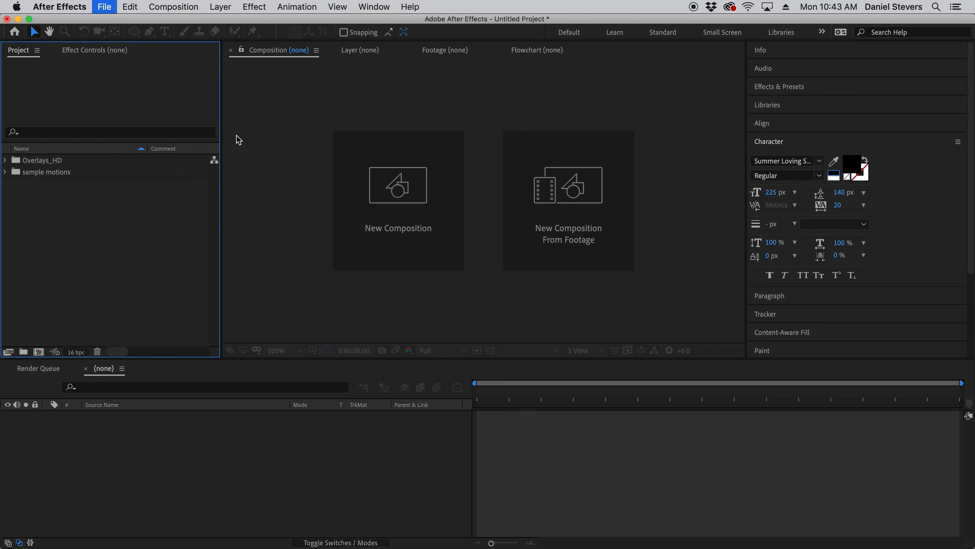
pyautogui.click(267, 99)
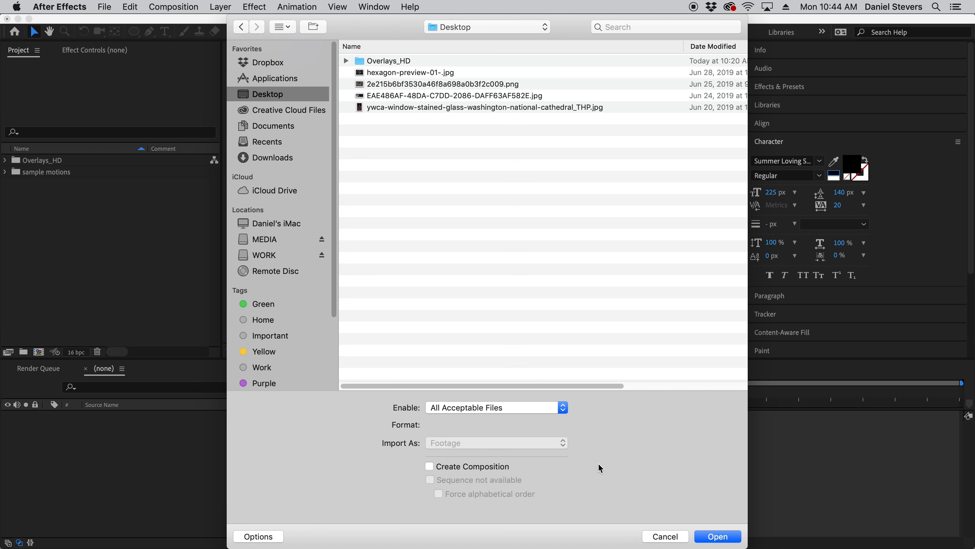
pyautogui.click(668, 538)
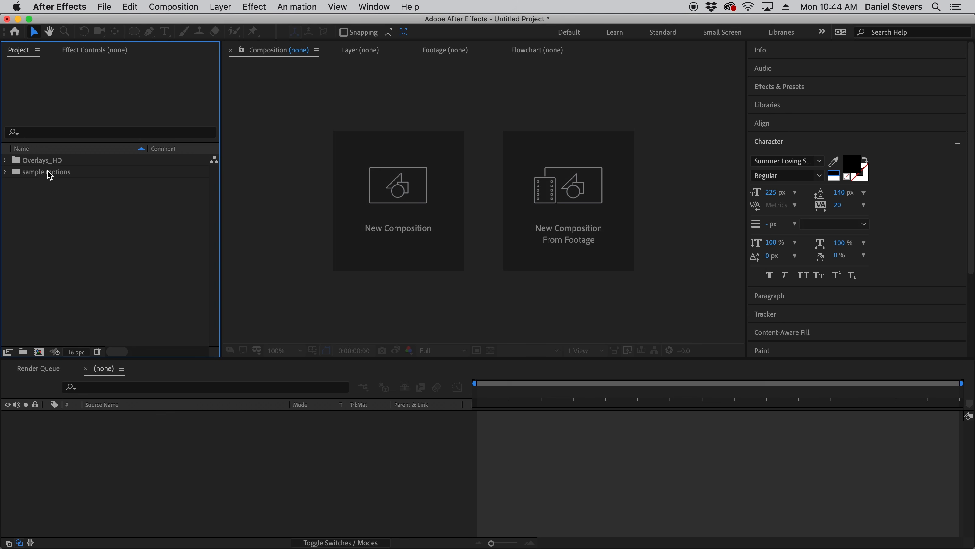
# - Create a composition from line web.mp4 in the Elements folder of Overlays_HD and hide the layer controls in the viewer
pyautogui.click(44, 162)
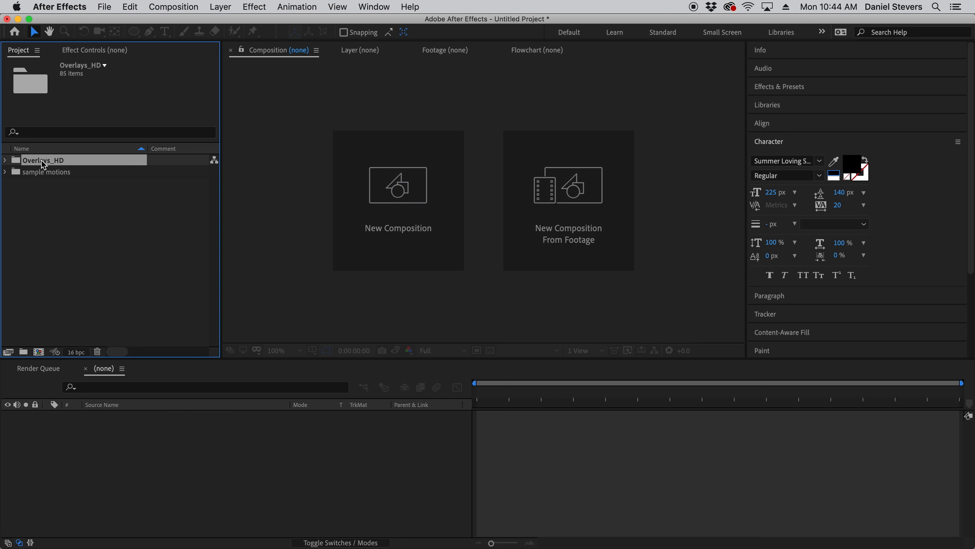
pyautogui.click(6, 161)
pyautogui.click(64, 269)
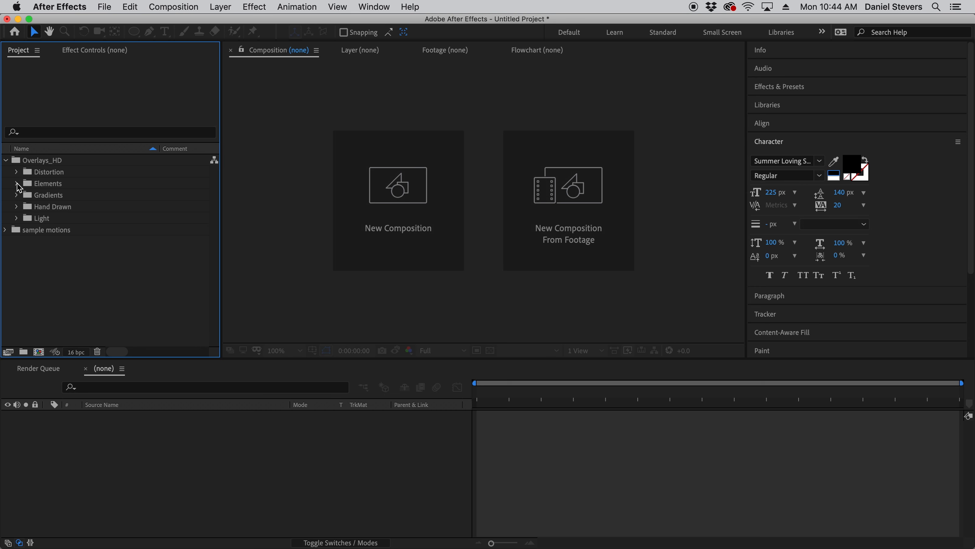
pyautogui.click(17, 184)
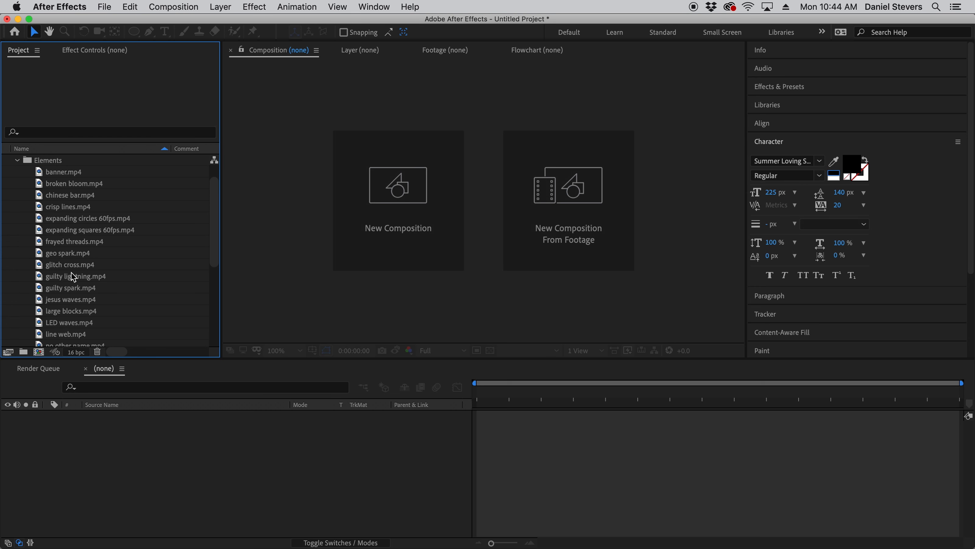
pyautogui.scroll(-3, 72, 277)
pyautogui.click(68, 301)
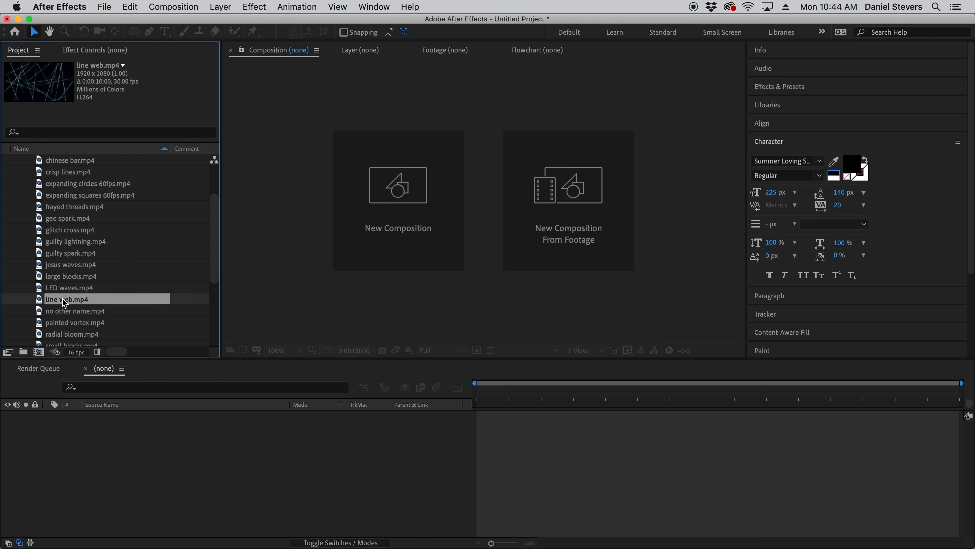
pyautogui.moveTo(67, 304); pyautogui.dragTo(40, 352)
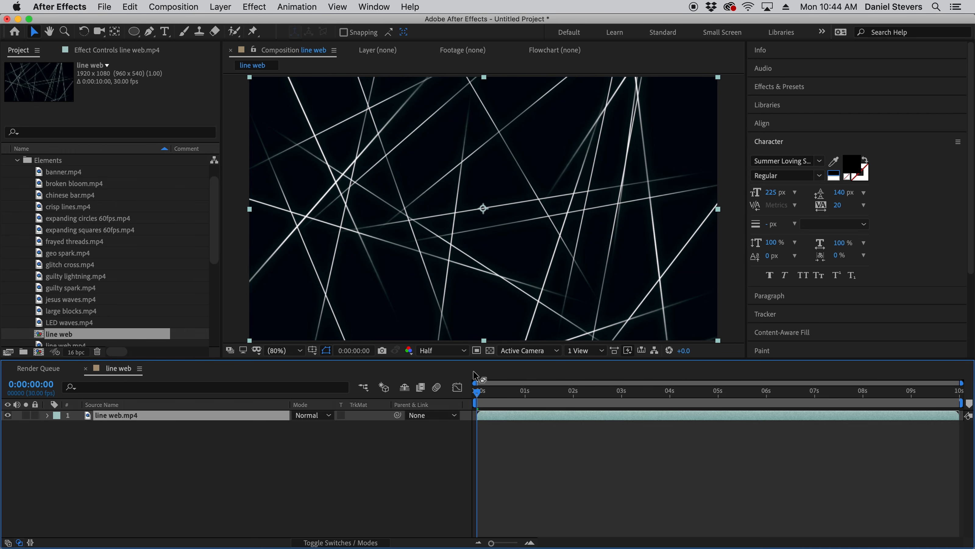
pyautogui.press('shift+super+h')
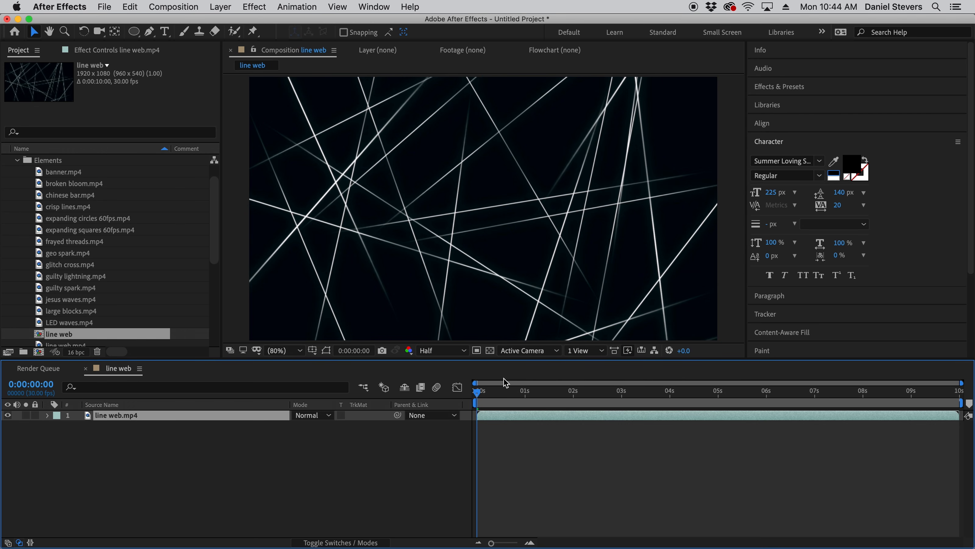
# - Add x and o small.mp4 above the line web.mp4 layer with the Screen blending mode and preview the composition
pyautogui.moveTo(214, 225); pyautogui.dragTo(205, 289)
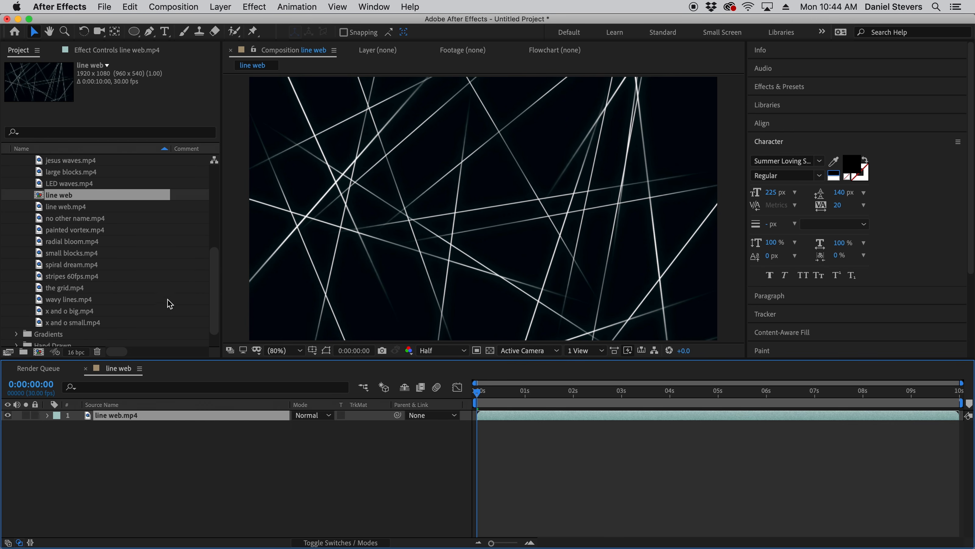
pyautogui.click(71, 324)
pyautogui.moveTo(88, 325); pyautogui.dragTo(139, 418)
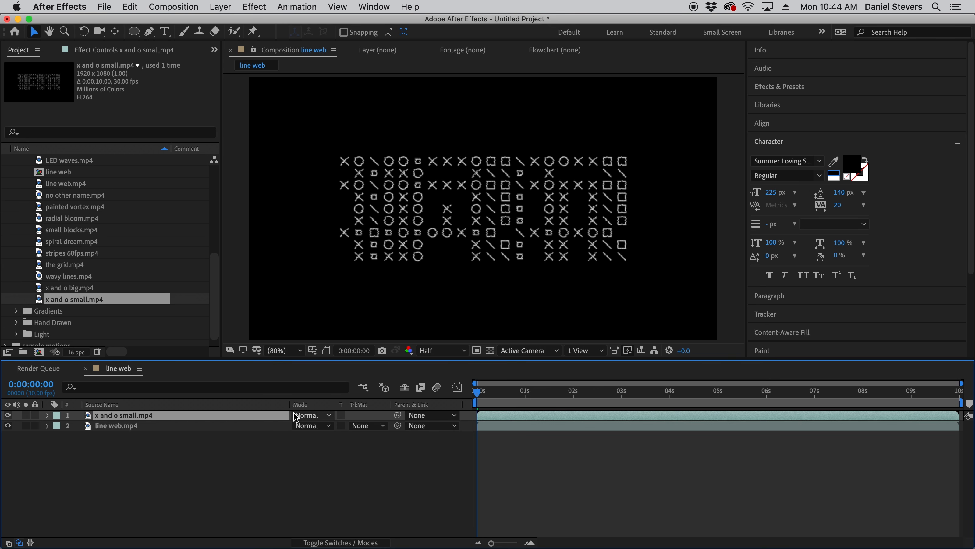
pyautogui.click(308, 416)
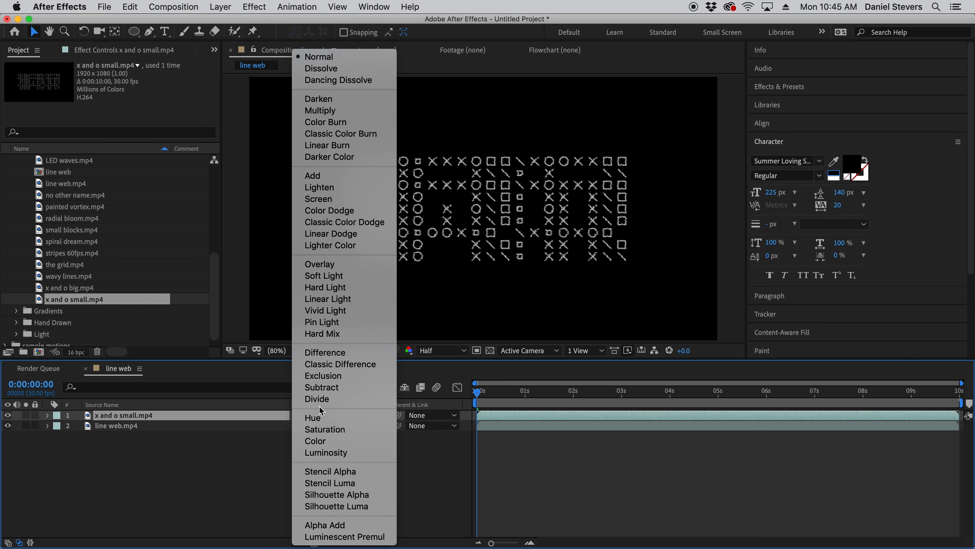
pyautogui.click(333, 199)
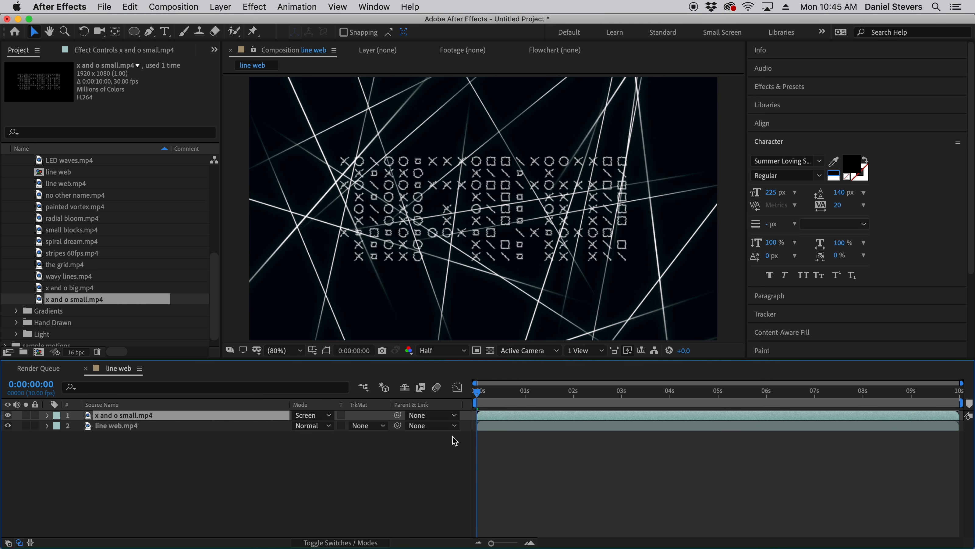
pyautogui.press('space')
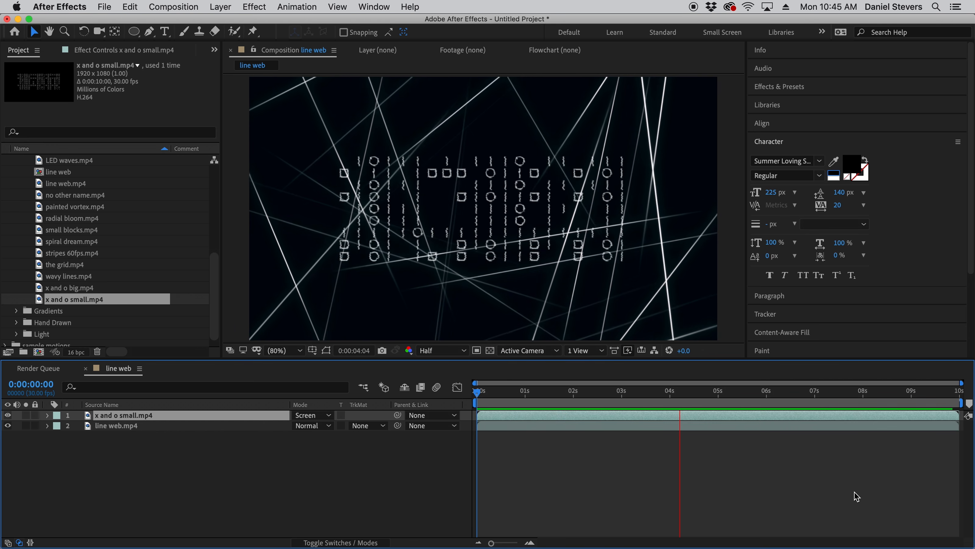
pyautogui.press('space')
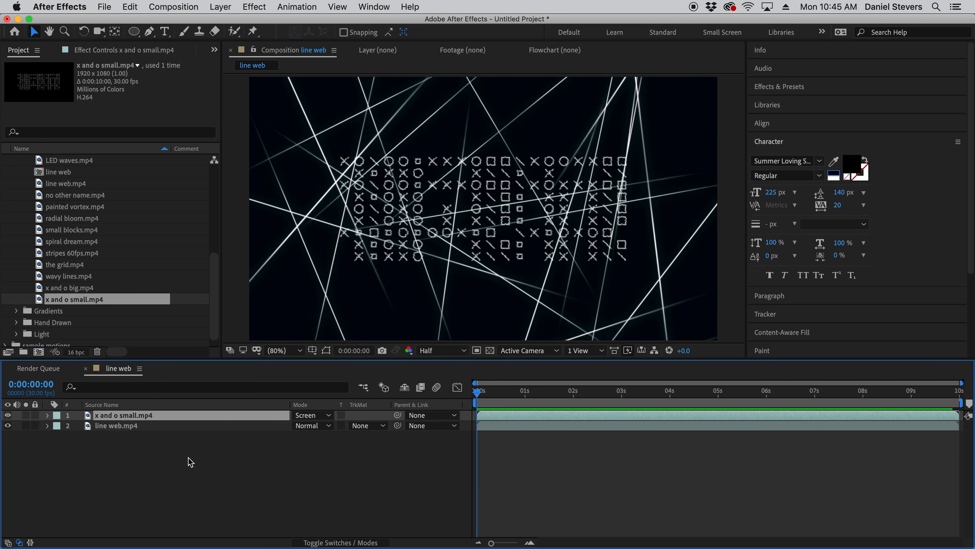
# - Place gradient orange red.jpg from the Gradients folder beneath the line web.mp4 layer in the composition
pyautogui.click(16, 311)
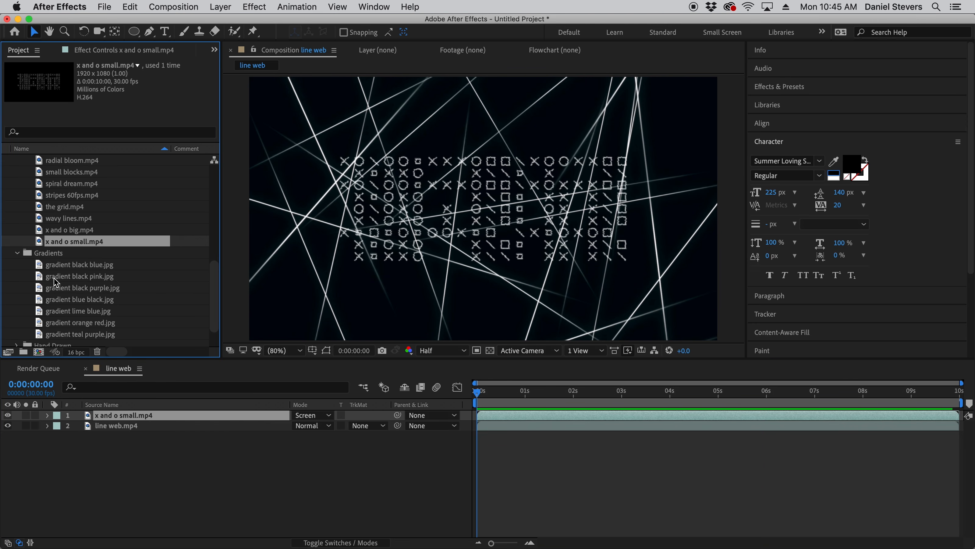
pyautogui.scroll(-1, 56, 283)
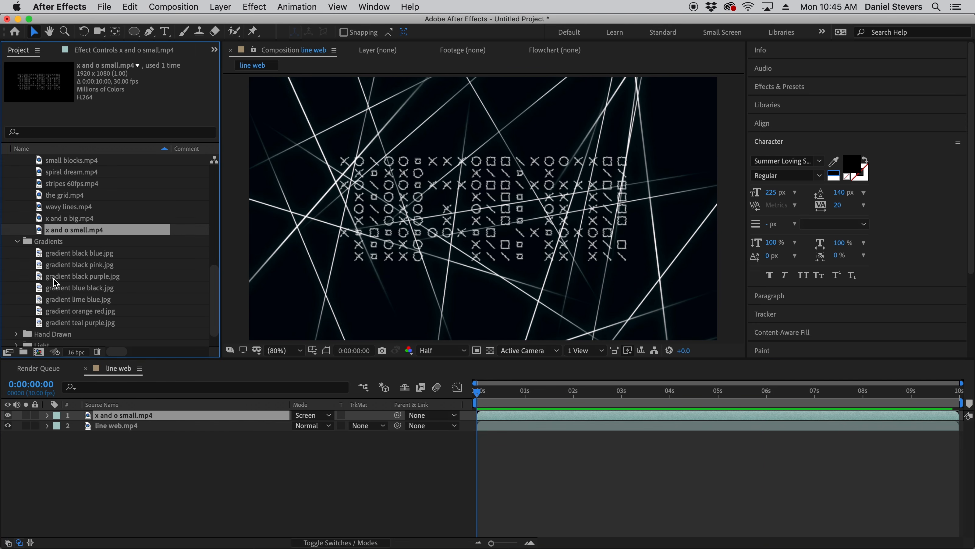
pyautogui.click(72, 323)
pyautogui.click(74, 313)
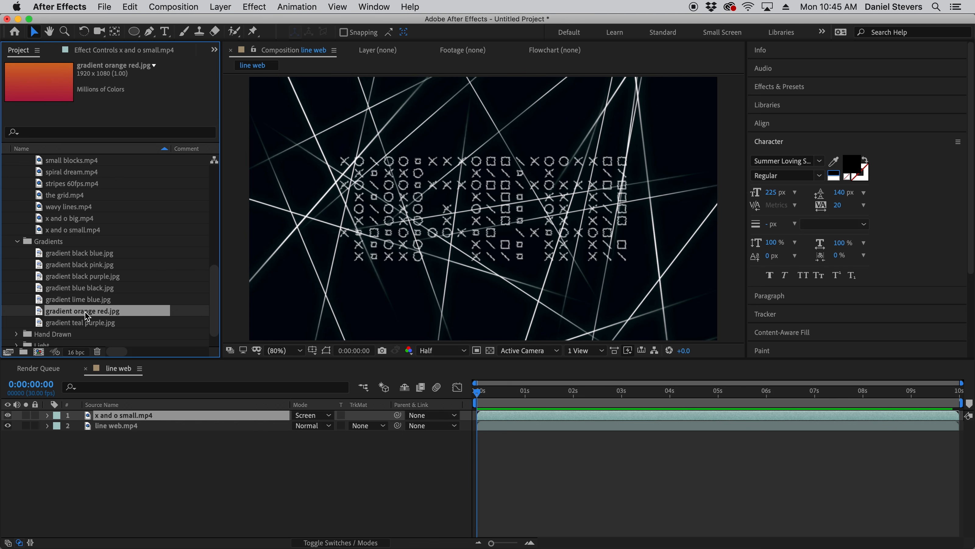
pyautogui.moveTo(97, 317); pyautogui.dragTo(128, 440)
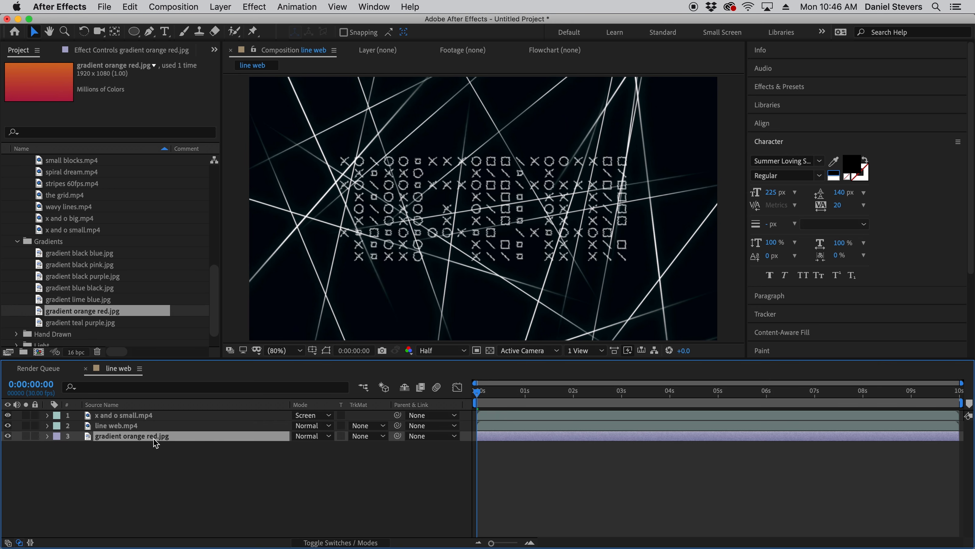
# - Set the line web.mp4 layer's blending mode to Screen and preview the animation over the gradient
pyautogui.click(132, 426)
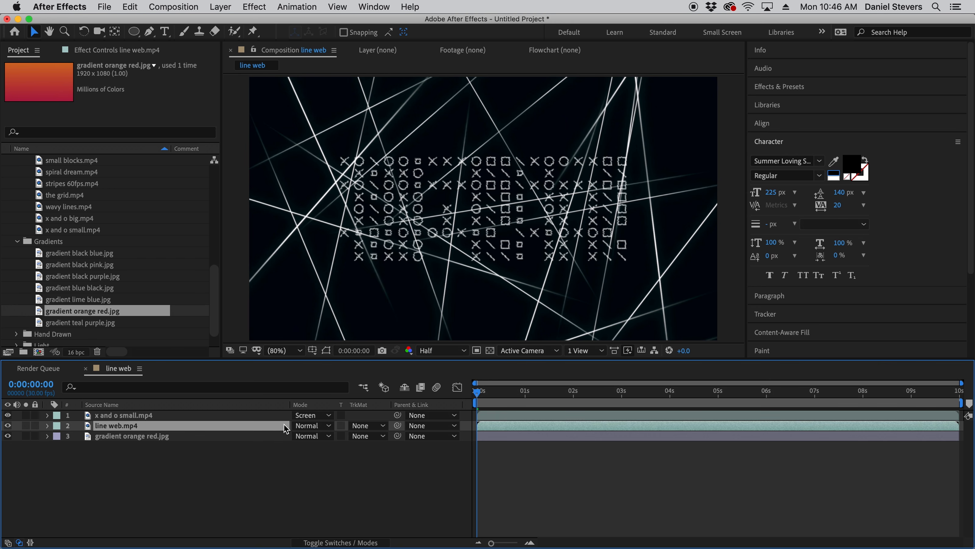
pyautogui.click(300, 426)
pyautogui.click(329, 204)
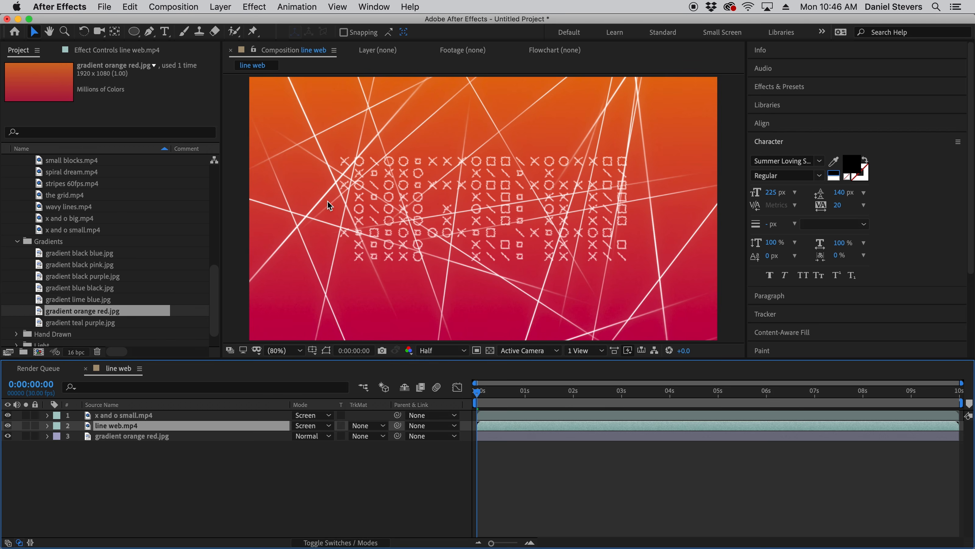
pyautogui.click(394, 477)
pyautogui.press('space')
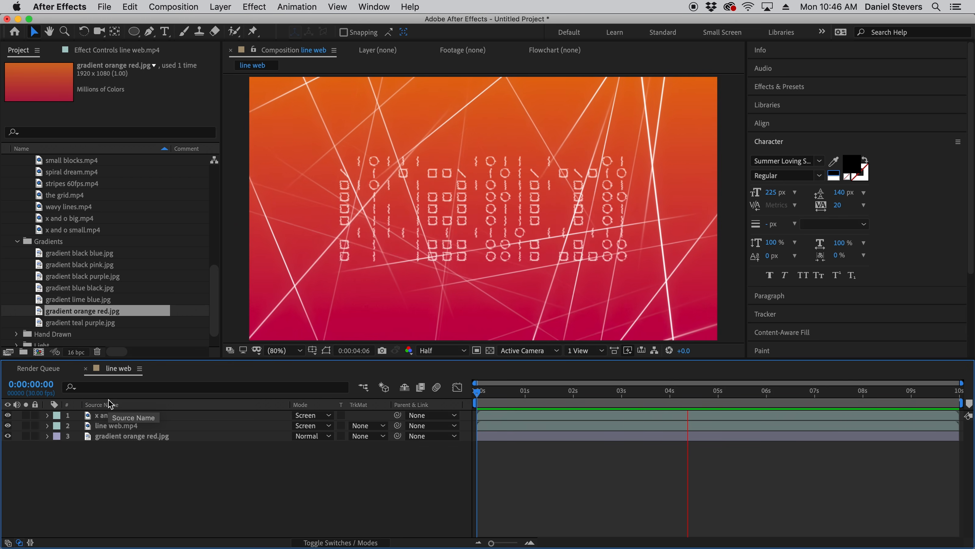
pyautogui.press('space')
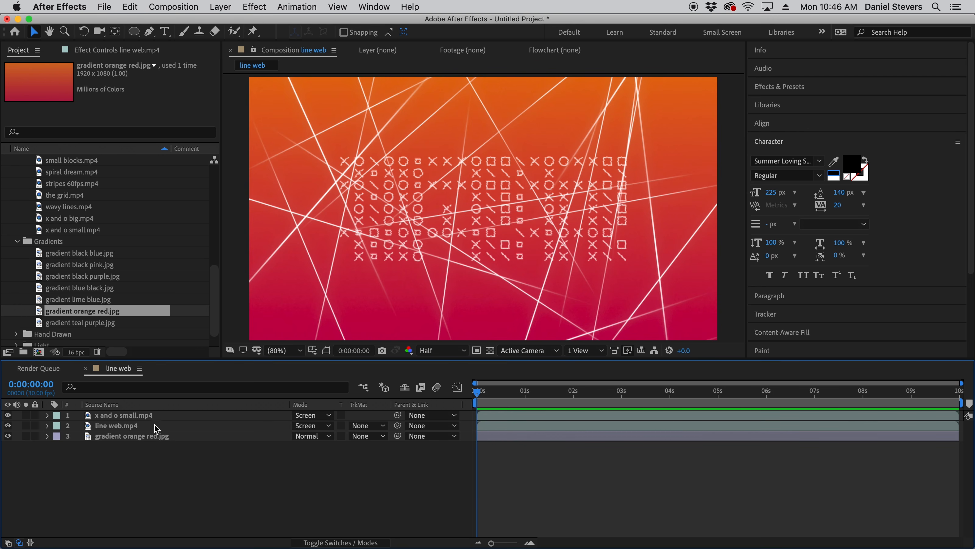
# - Apply the Tint color correction effect to the line web.mp4 layer
pyautogui.click(120, 427)
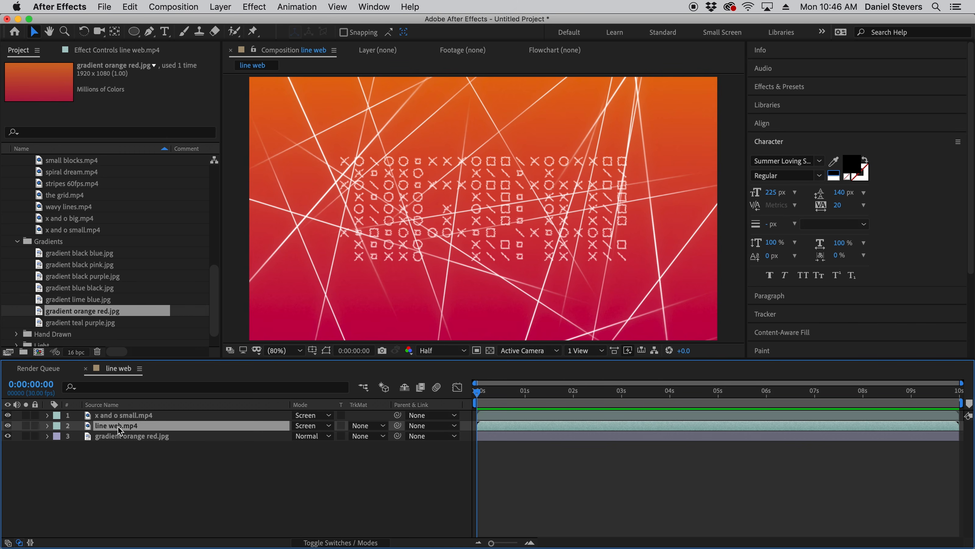
pyautogui.click(248, 6)
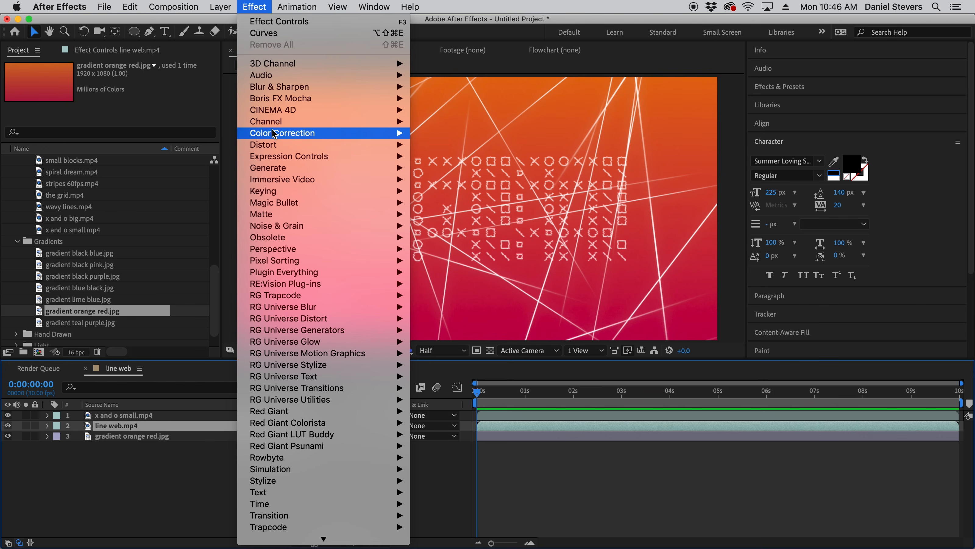
pyautogui.moveTo(274, 137)
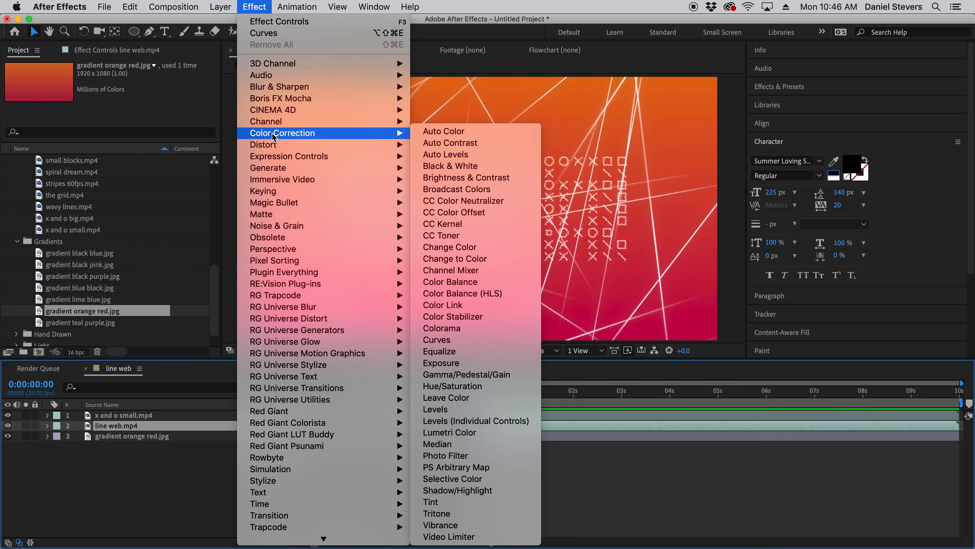
pyautogui.click(496, 505)
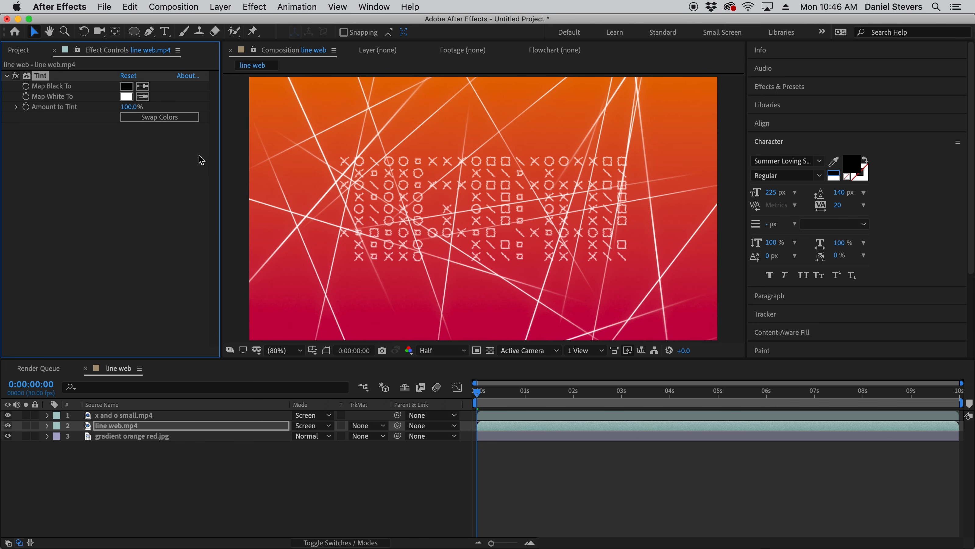
# - Set the line web.mp4 tint's Map White To color to orange D37029, sampled from the upper part of the gradient
pyautogui.click(127, 97)
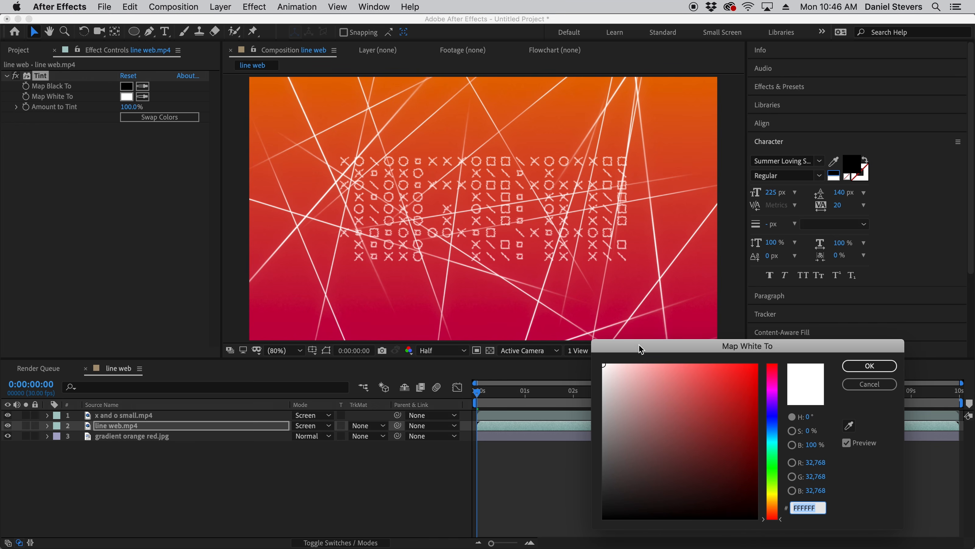
pyautogui.moveTo(642, 348); pyautogui.dragTo(589, 298)
pyautogui.click(799, 376)
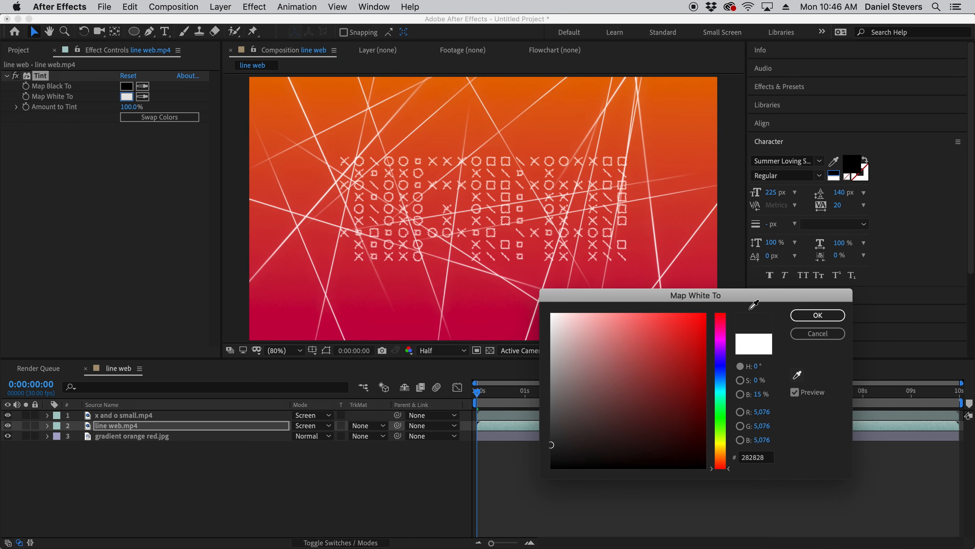
pyautogui.click(459, 81)
pyautogui.click(445, 74)
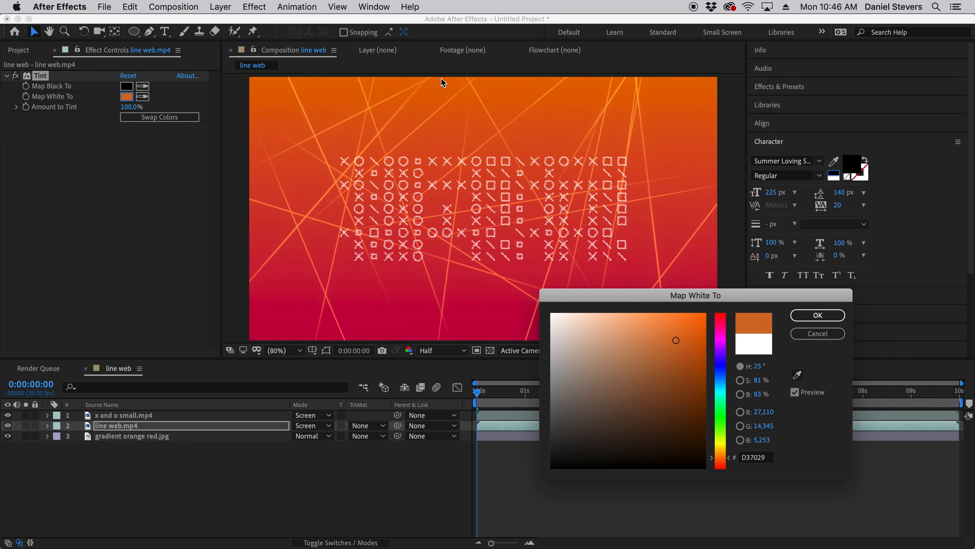
pyautogui.click(818, 315)
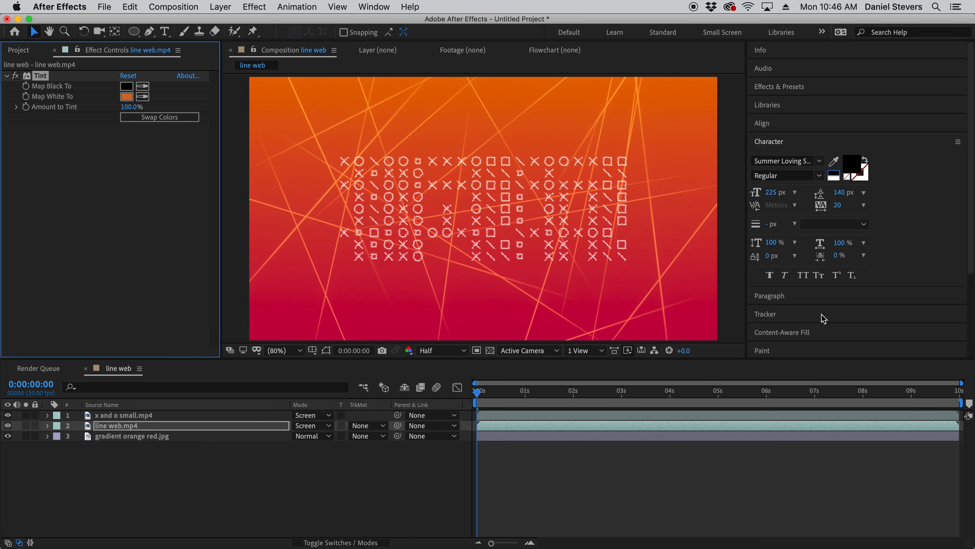
# - Apply the Tint color correction effect to the x and o small.mp4 layer
pyautogui.click(139, 416)
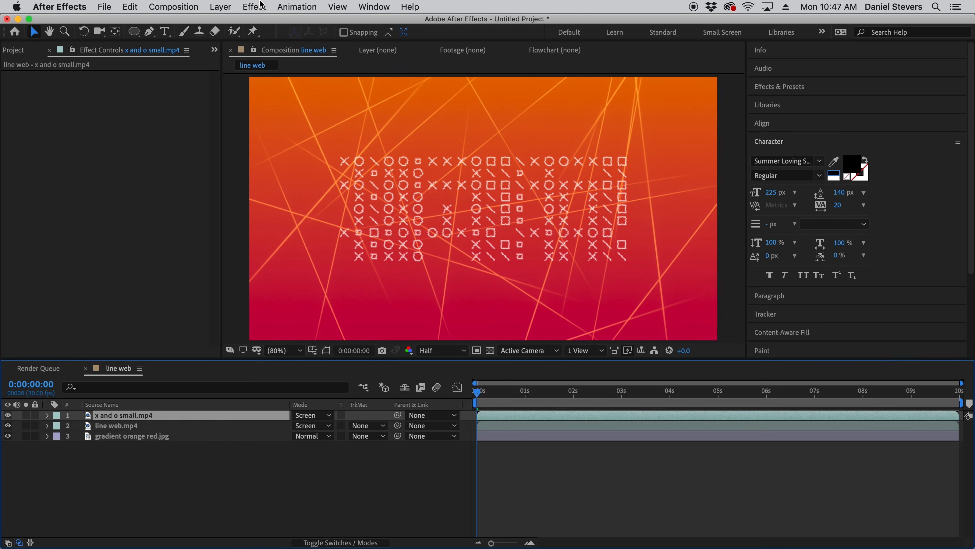
pyautogui.click(261, 6)
pyautogui.moveTo(285, 133)
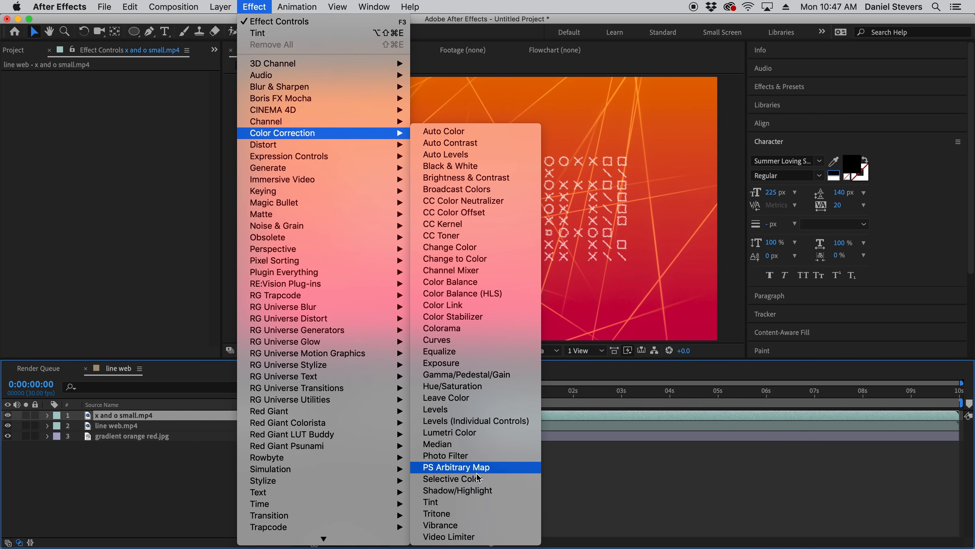
pyautogui.click(431, 502)
# - Set the x and o small.mp4 tint's Map White To color to DD1A4F, brightened from a red sampled low in the gradient, and preview it
pyautogui.click(143, 96)
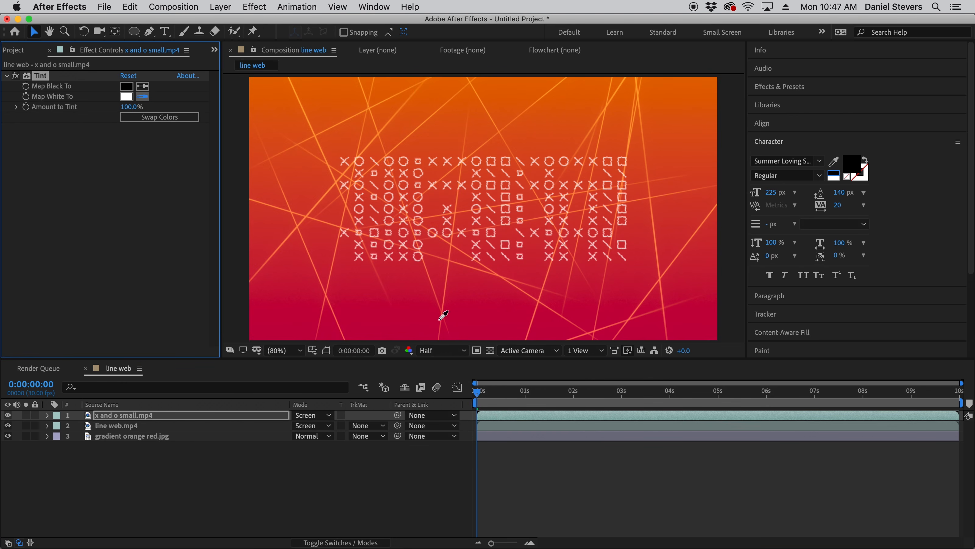
pyautogui.click(381, 337)
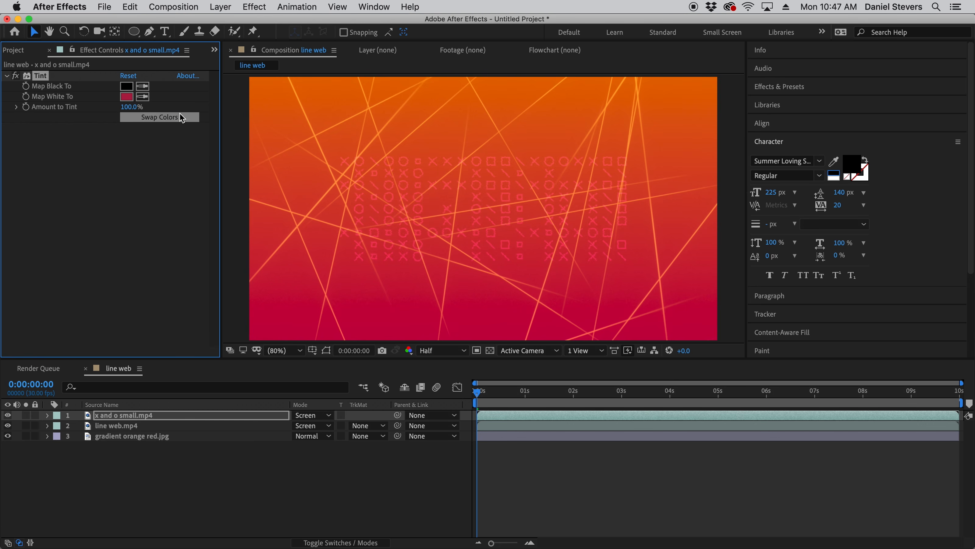
pyautogui.click(129, 98)
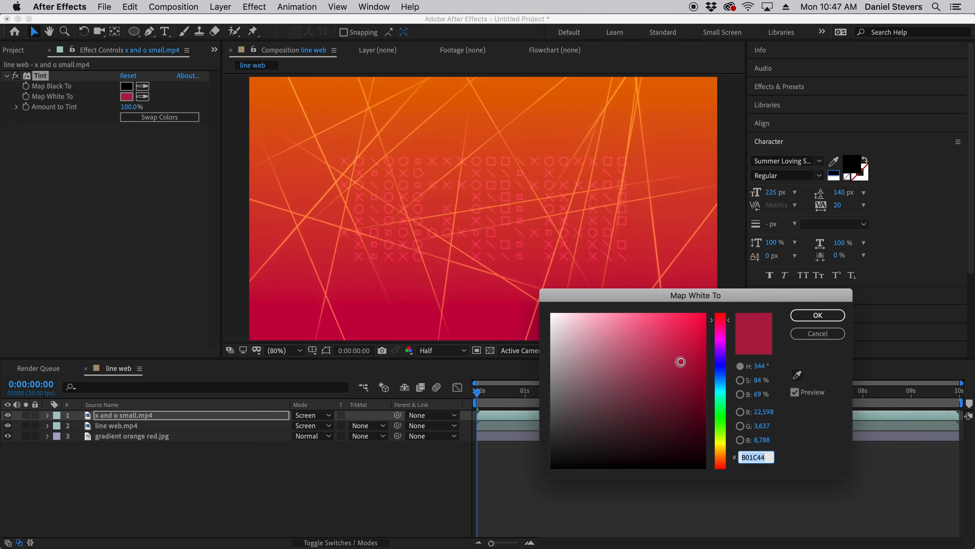
pyautogui.moveTo(680, 362); pyautogui.dragTo(687, 334)
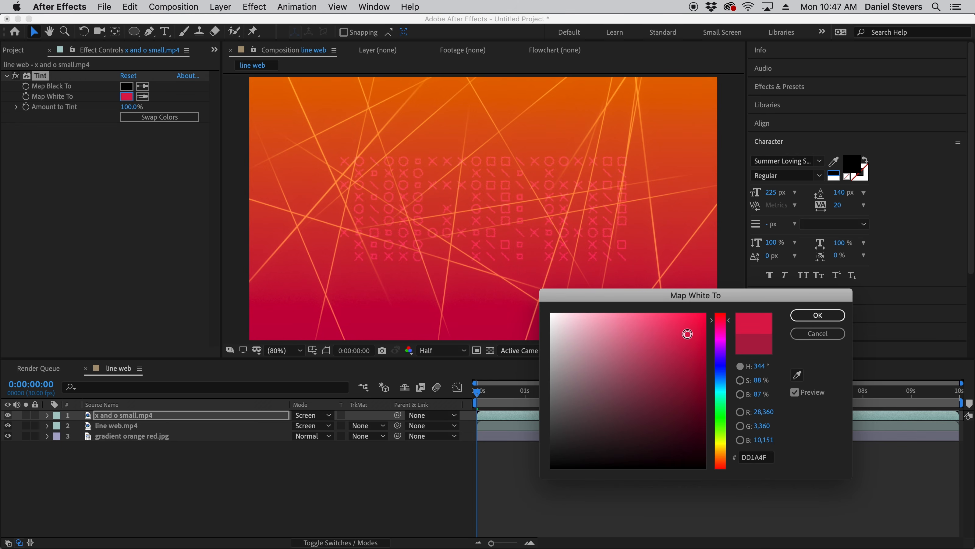
pyautogui.click(818, 315)
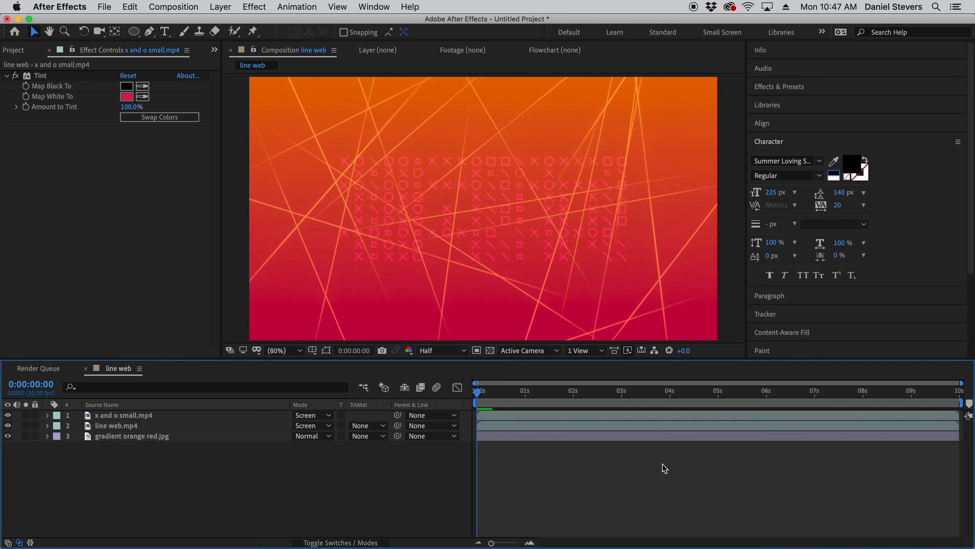
pyautogui.press('space')
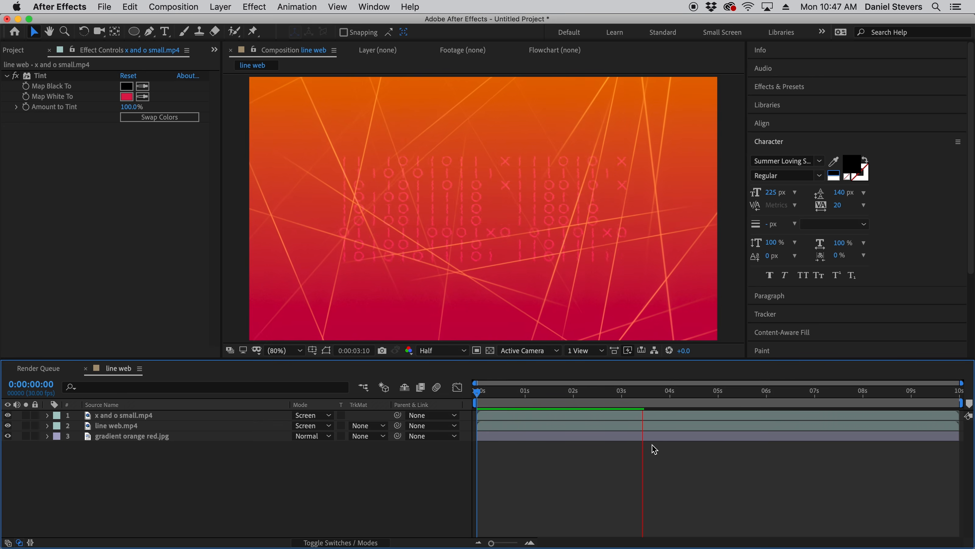
# - Set the x and o small.mp4 layer's blending mode to Add and preview the animation
pyautogui.click(185, 416)
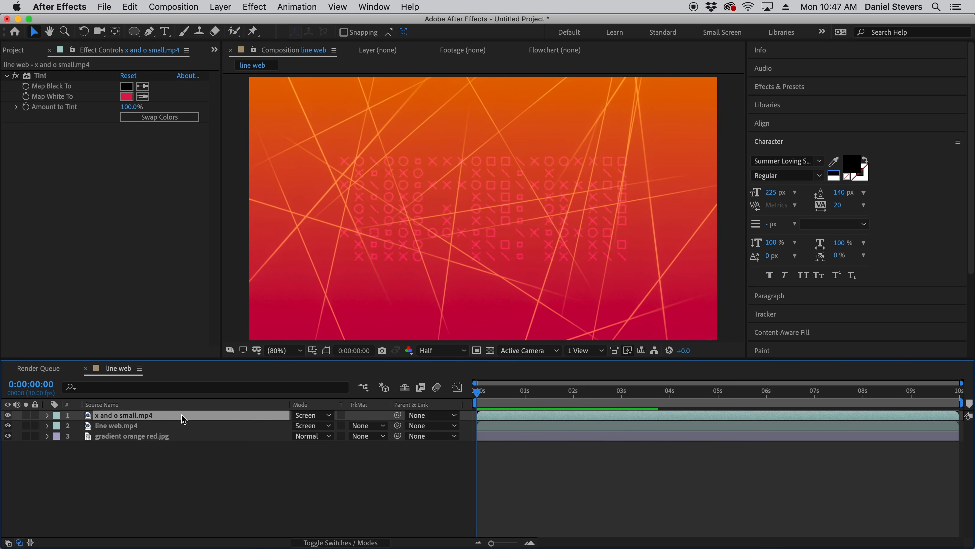
pyautogui.click(323, 415)
pyautogui.click(333, 177)
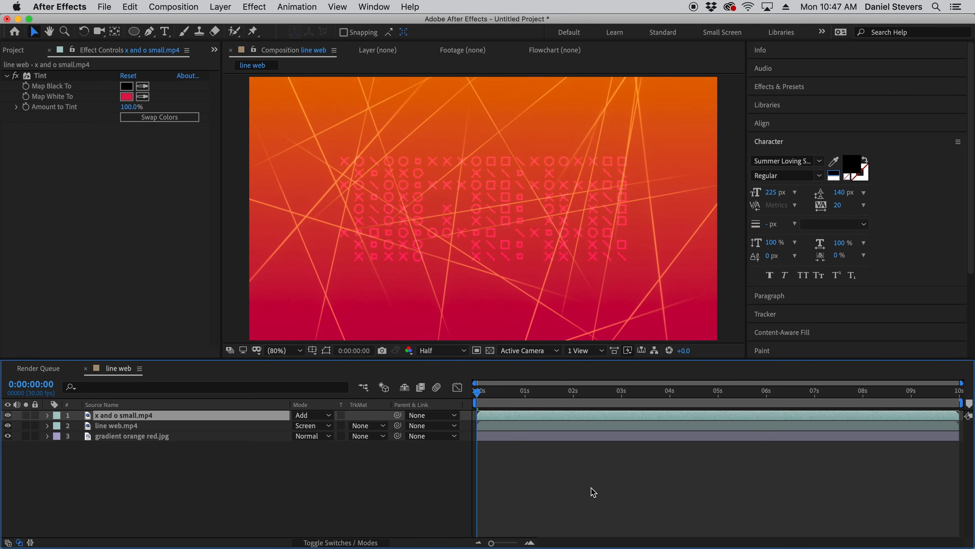
pyautogui.press('space')
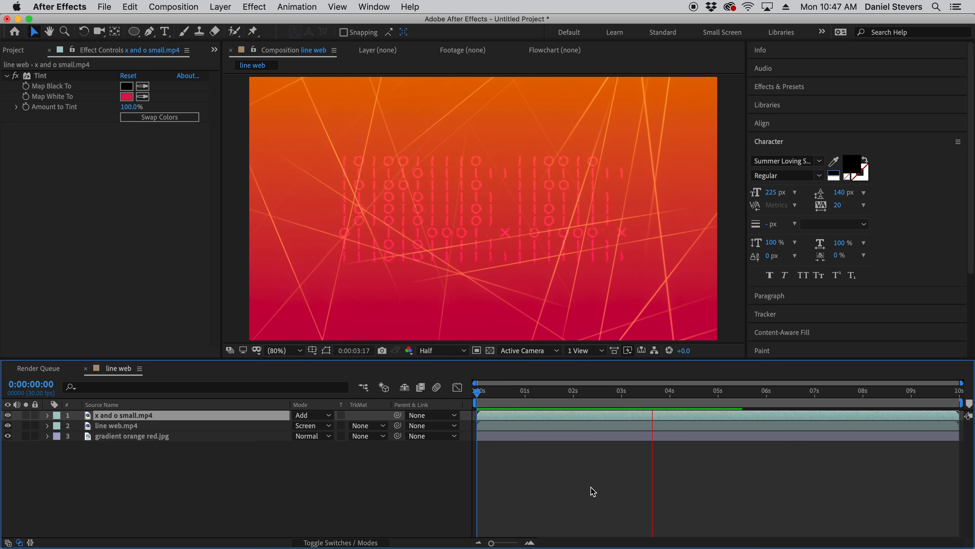
pyautogui.press('space')
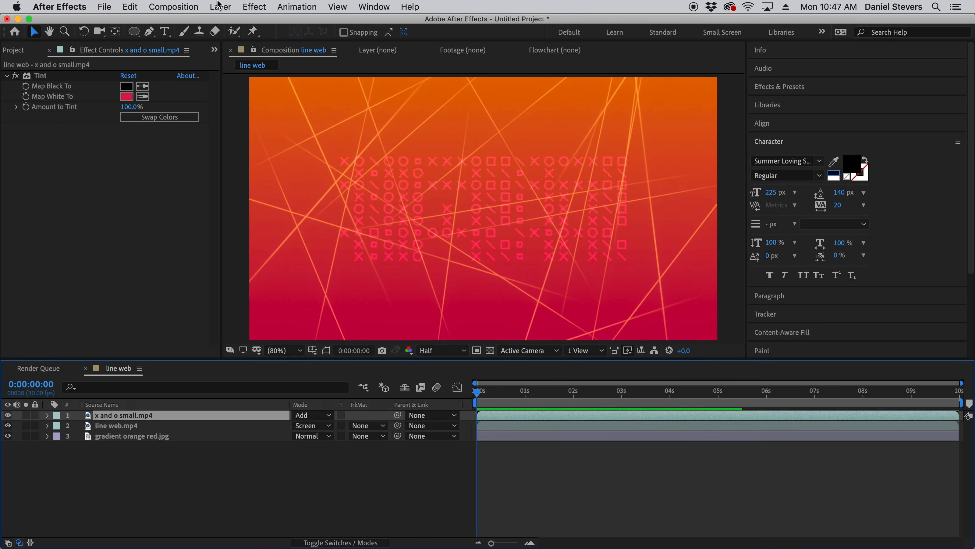
# - Queue the line web composition for rendering and render it to the Desktop as line web.mov
pyautogui.click(164, 4)
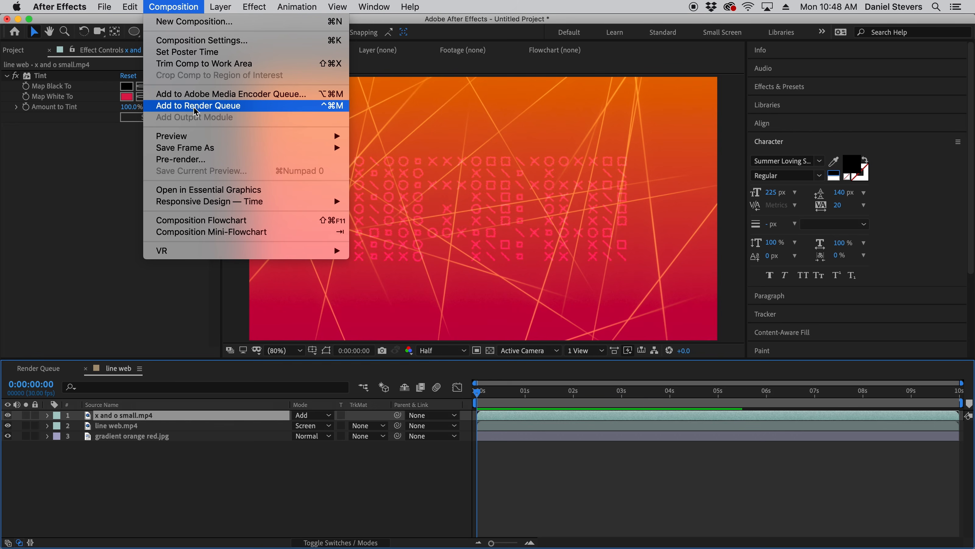
pyautogui.click(220, 108)
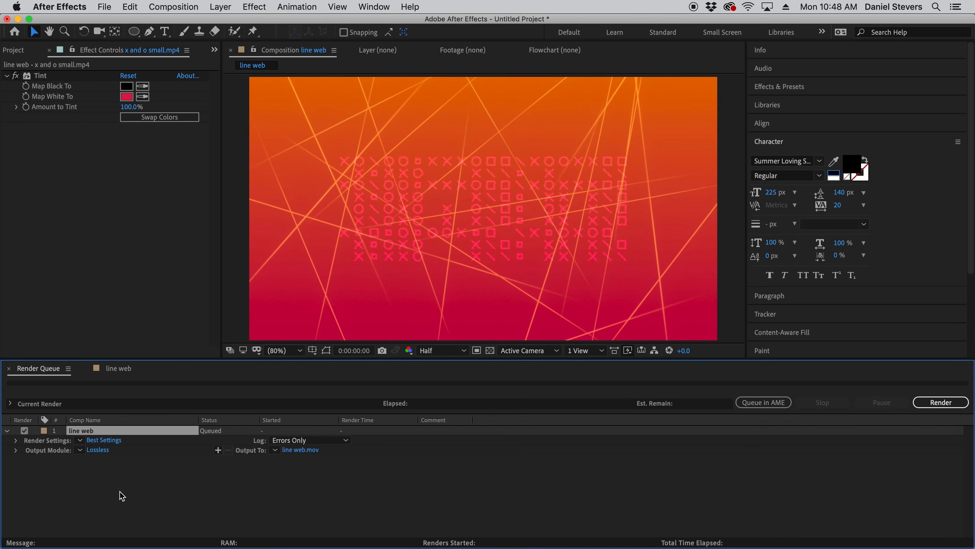
pyautogui.click(300, 450)
pyautogui.click(44, 157)
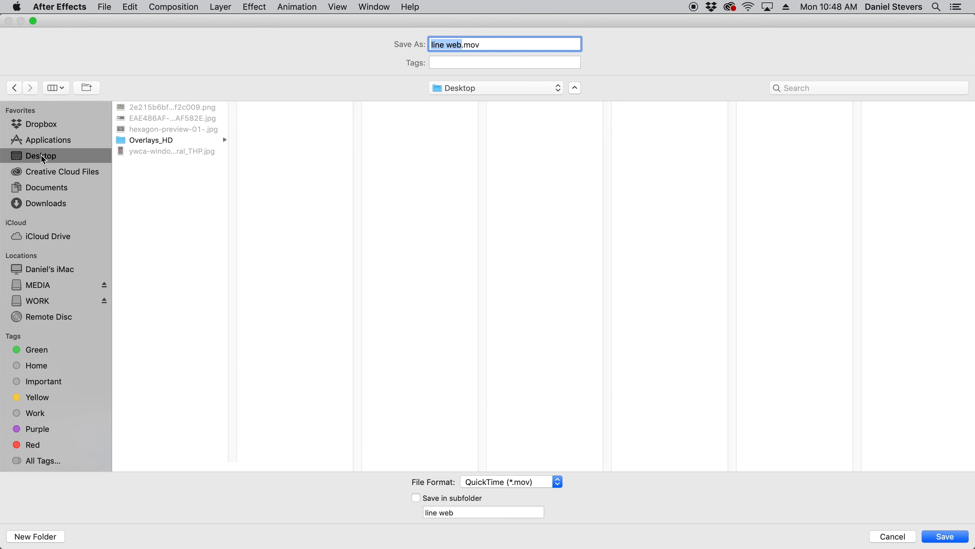
pyautogui.click(946, 535)
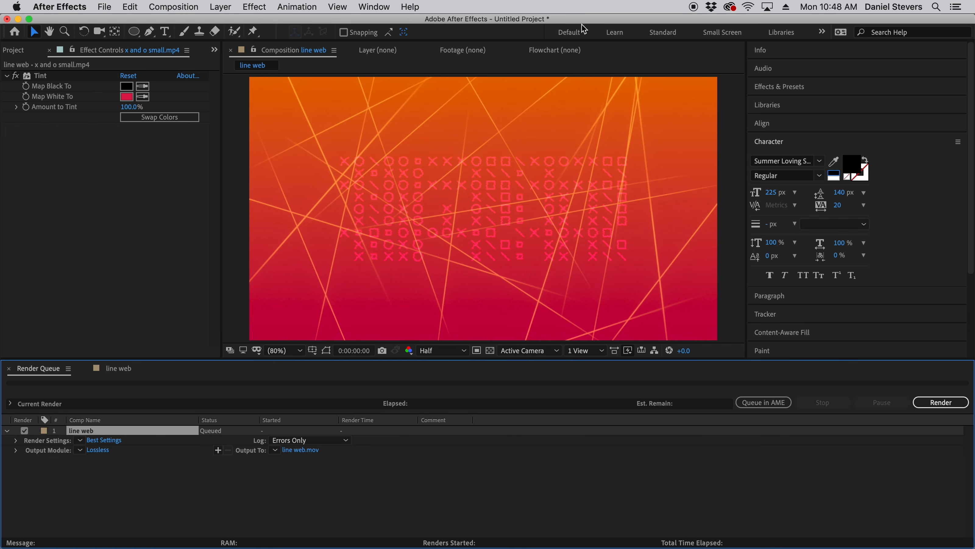
pyautogui.click(941, 402)
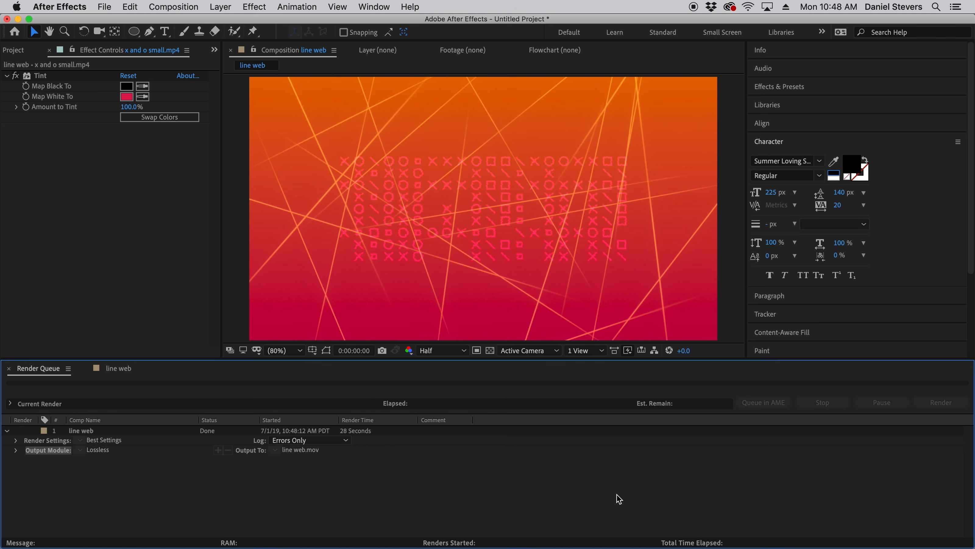
# - Collapse the open overlay folders and create a new composition from flowing stars.mp4 in the sample motions folder
pyautogui.click(19, 50)
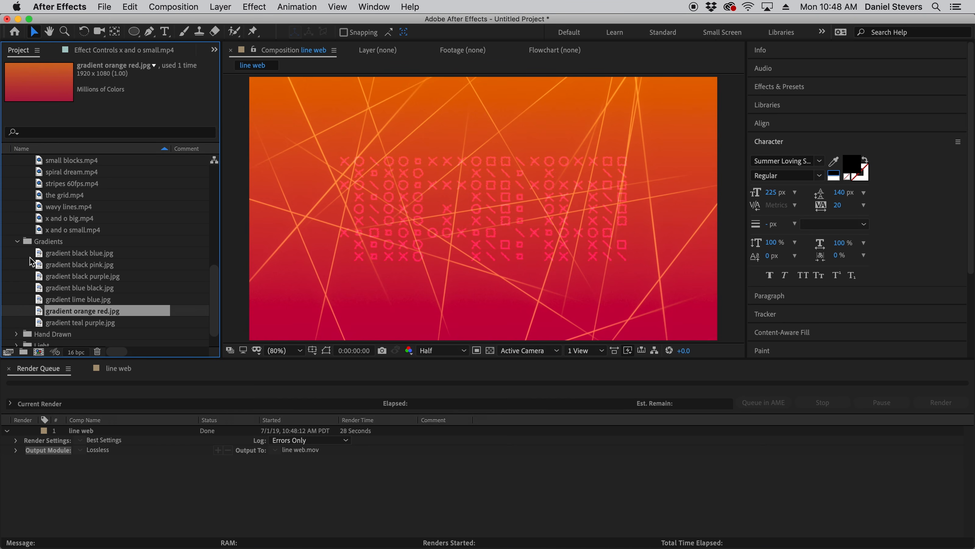
pyautogui.click(292, 53)
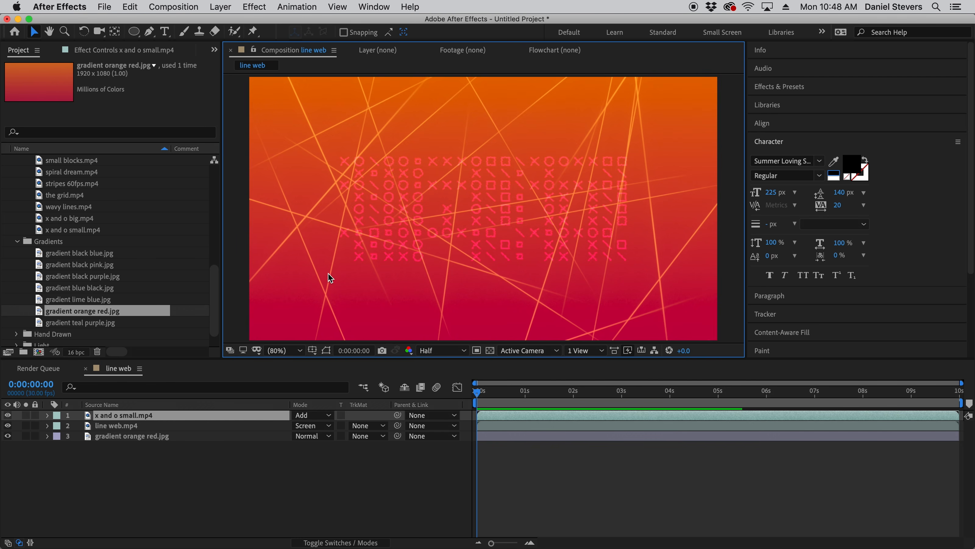
pyautogui.scroll(3, 55, 268)
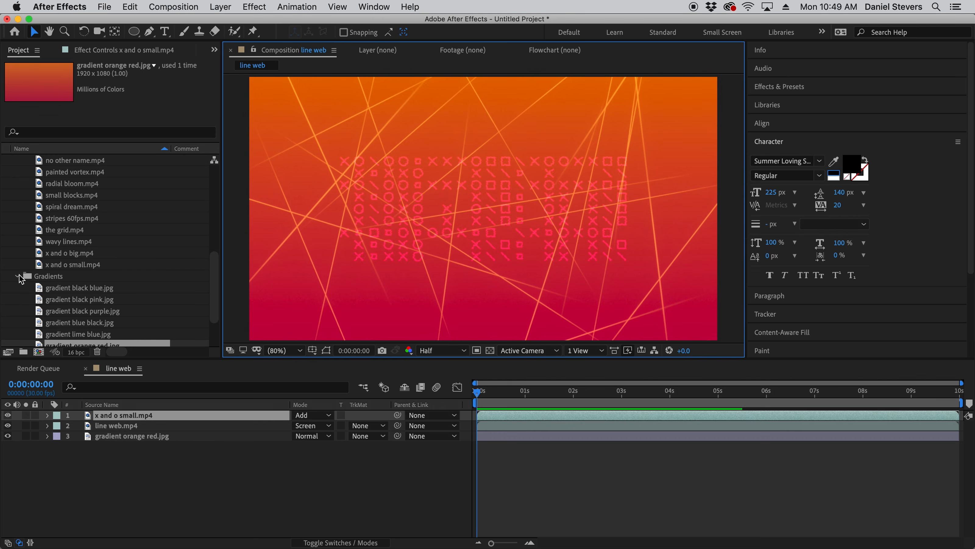
pyautogui.scroll(14, 21, 280)
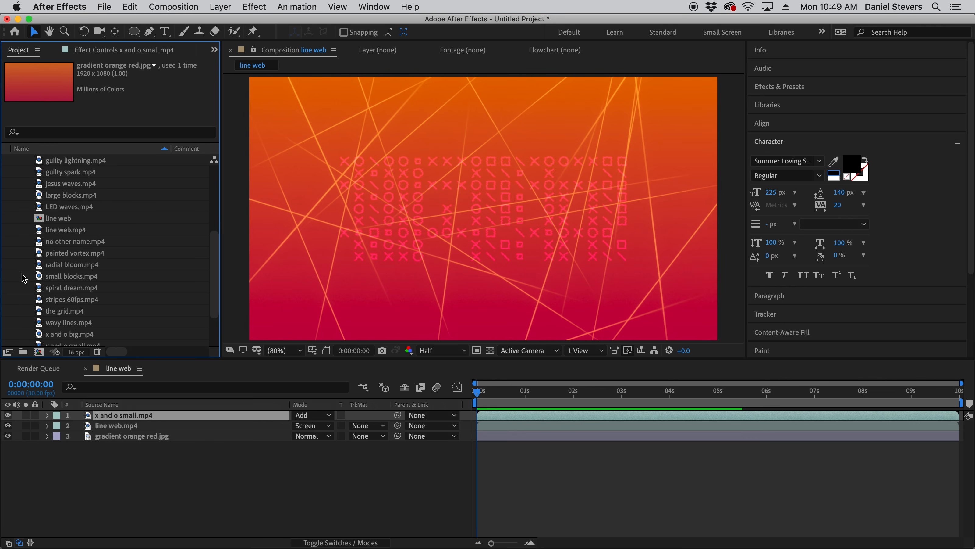
pyautogui.scroll(5, 24, 282)
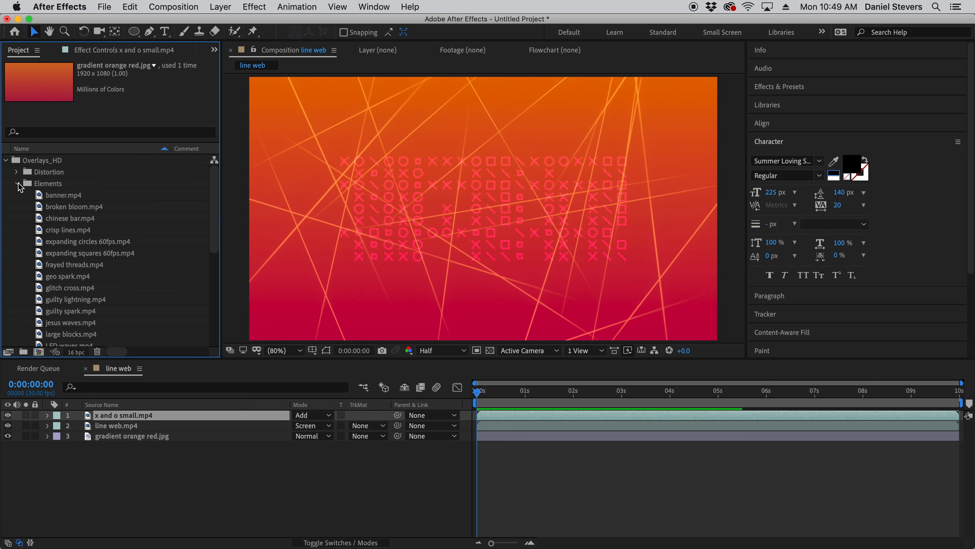
pyautogui.click(17, 183)
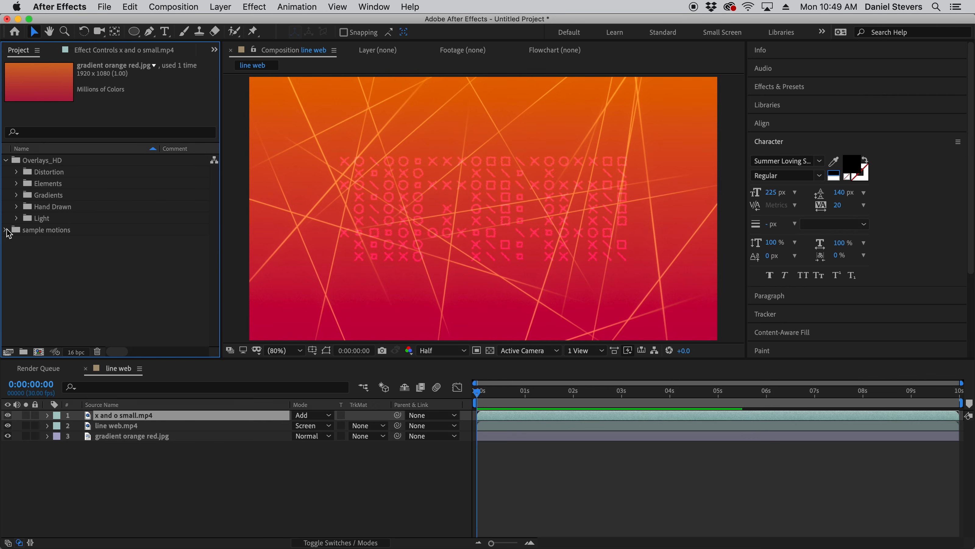
pyautogui.click(6, 230)
pyautogui.click(58, 254)
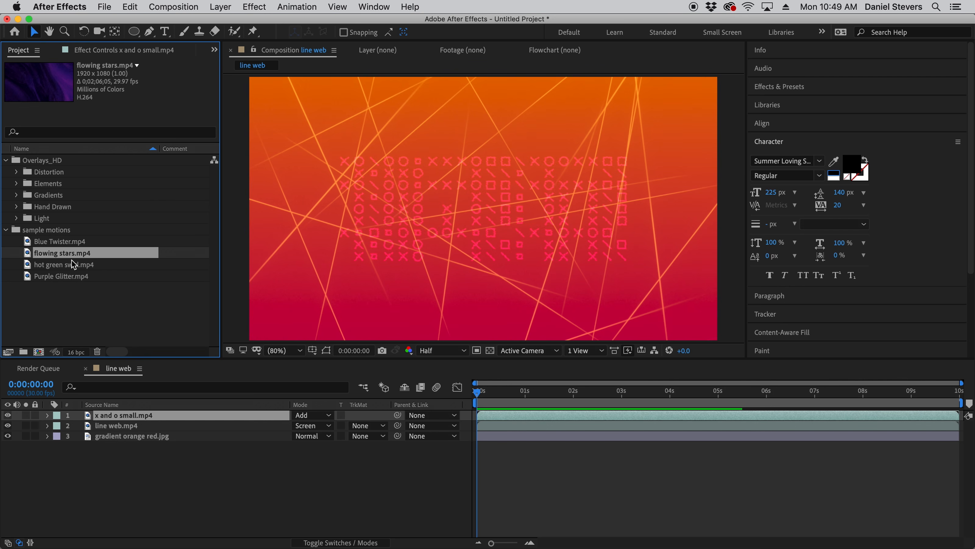
pyautogui.moveTo(63, 257); pyautogui.dragTo(41, 350)
pyautogui.moveTo(41, 351)
pyautogui.mouseDown()
pyautogui.moveTo(50, 265)
pyautogui.moveTo(41, 353)
pyautogui.mouseUp()
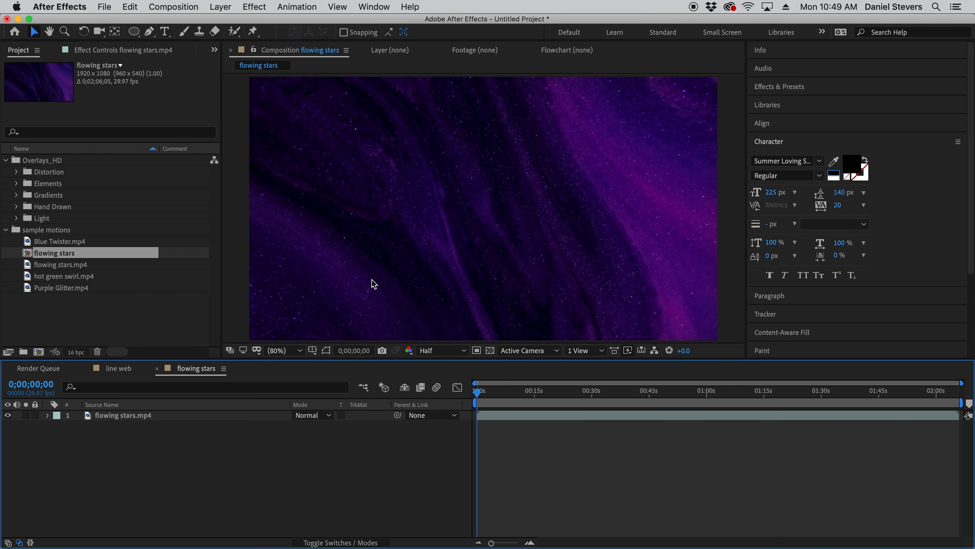
# - Place expanding circles 60fps.mp4 from the Elements folder above the flowing stars.mp4 layer in the composition
pyautogui.click(17, 184)
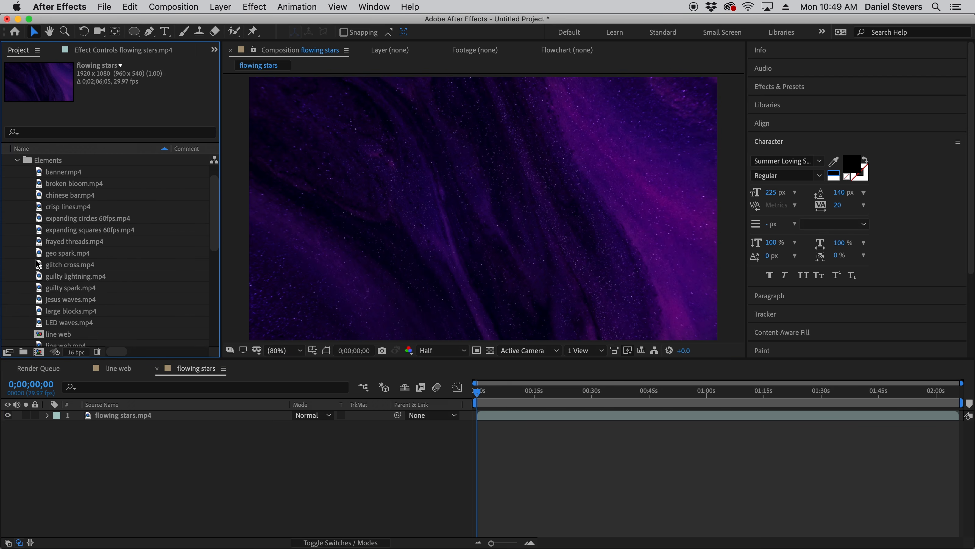
pyautogui.scroll(-4, 38, 264)
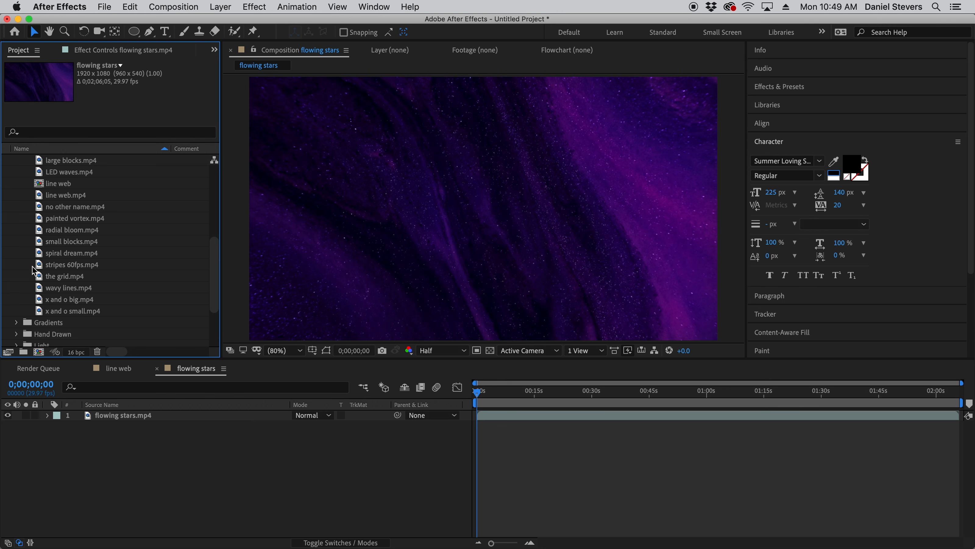
pyautogui.scroll(10, 34, 271)
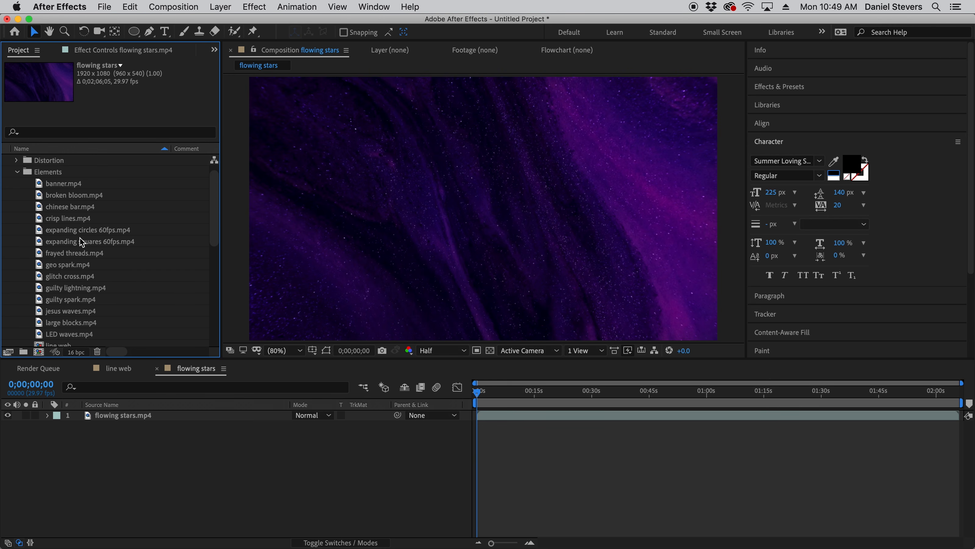
pyautogui.click(69, 233)
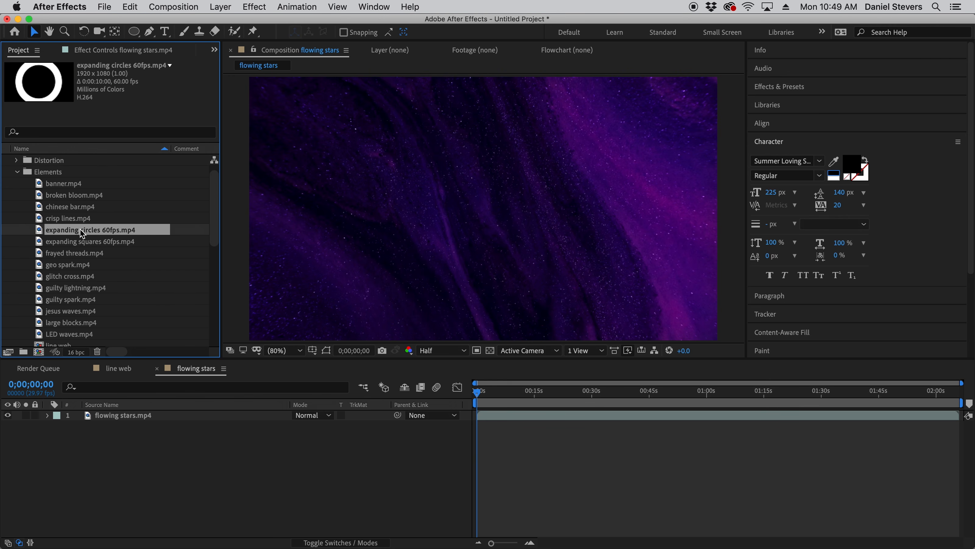
pyautogui.moveTo(82, 232); pyautogui.dragTo(164, 418)
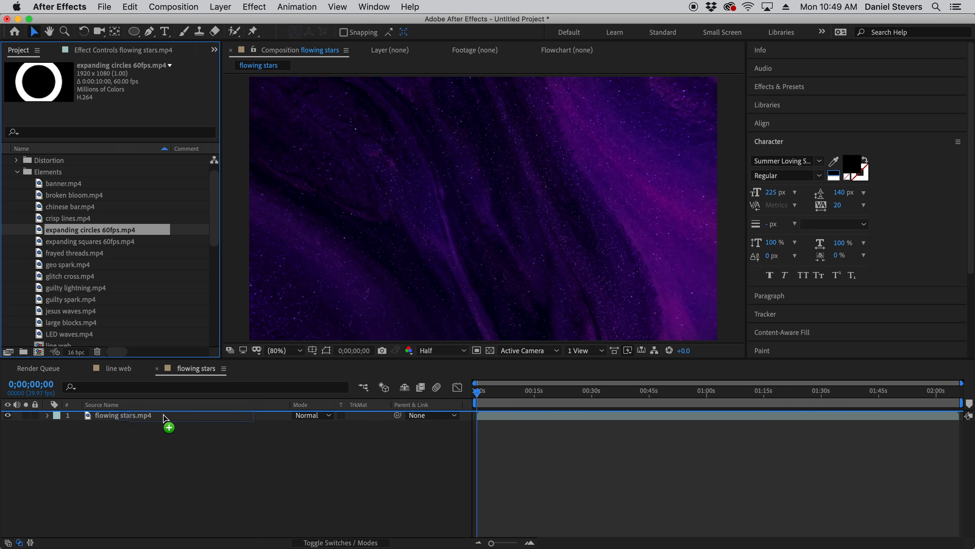
pyautogui.moveTo(164, 417); pyautogui.dragTo(165, 419)
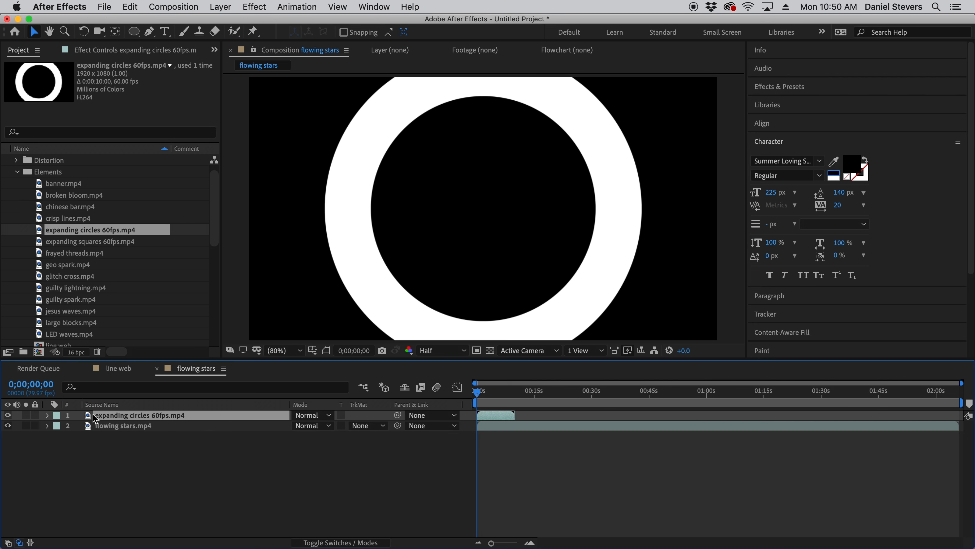
# - Set the flowing stars.mp4 layer's track matte to Luma Matte "expanding circles 60fps.mp4" and preview the result from the start
pyautogui.click(367, 425)
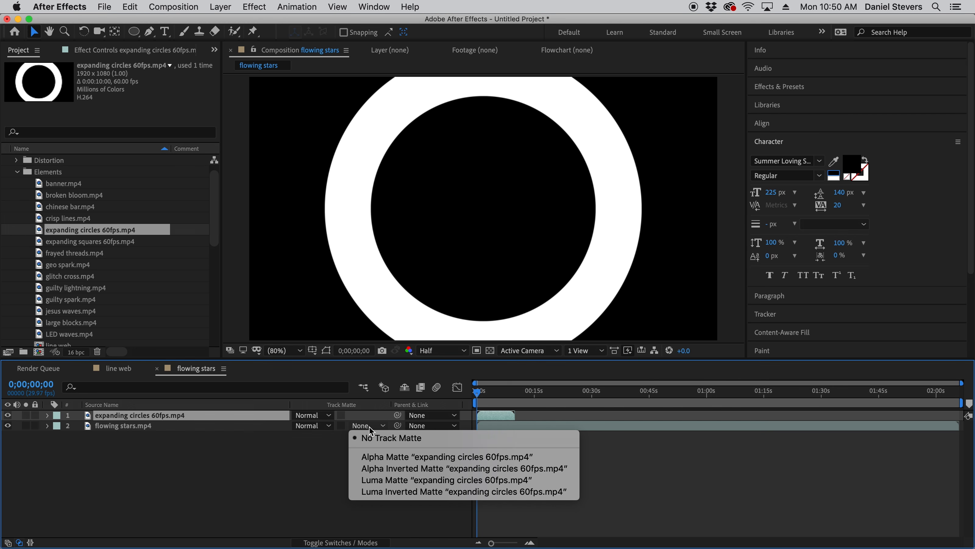
pyautogui.click(414, 481)
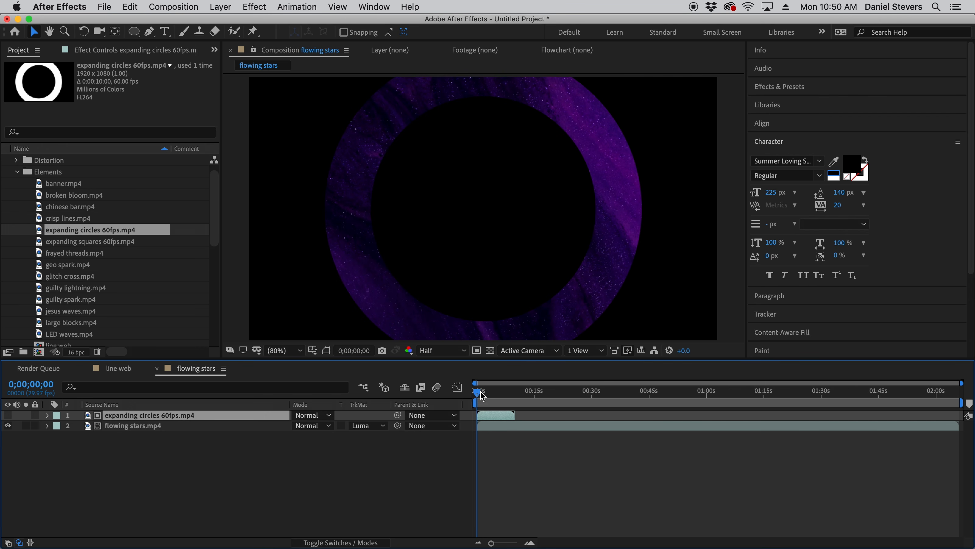
pyautogui.moveTo(483, 395)
pyautogui.mouseDown()
pyautogui.moveTo(503, 400)
pyautogui.moveTo(474, 405)
pyautogui.mouseUp()
pyautogui.press('space')
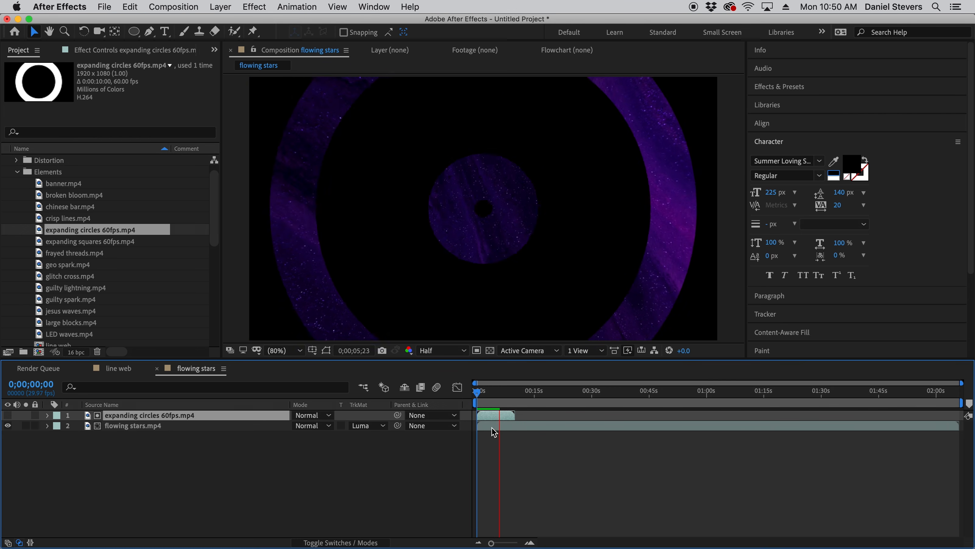
pyautogui.press('space')
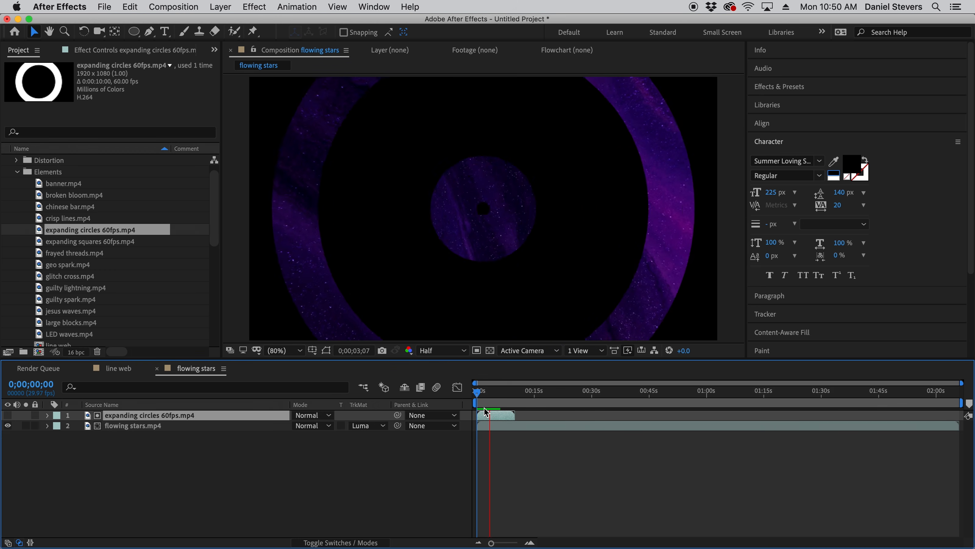
# - Scrub the first seconds of the composition, set the expanding circles 60fps.mp4 layer's Time Stretch factor to 200, and preview the slower motion
pyautogui.press('space')
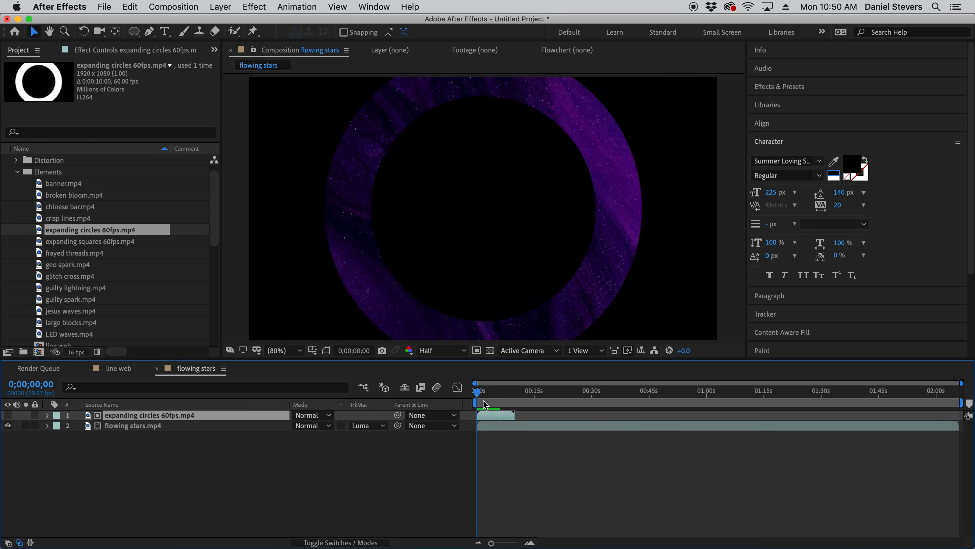
pyautogui.click(482, 391)
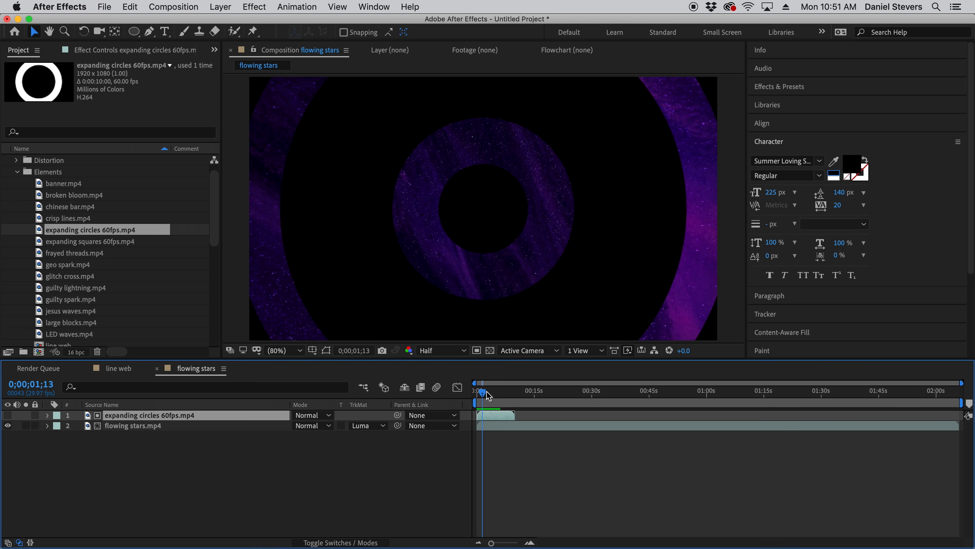
pyautogui.click(488, 392)
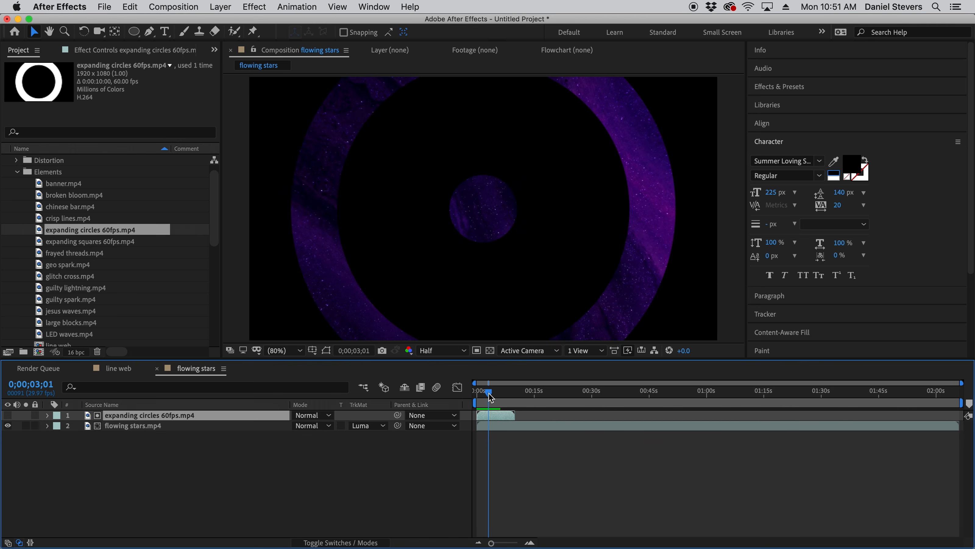
pyautogui.moveTo(491, 396); pyautogui.dragTo(486, 392)
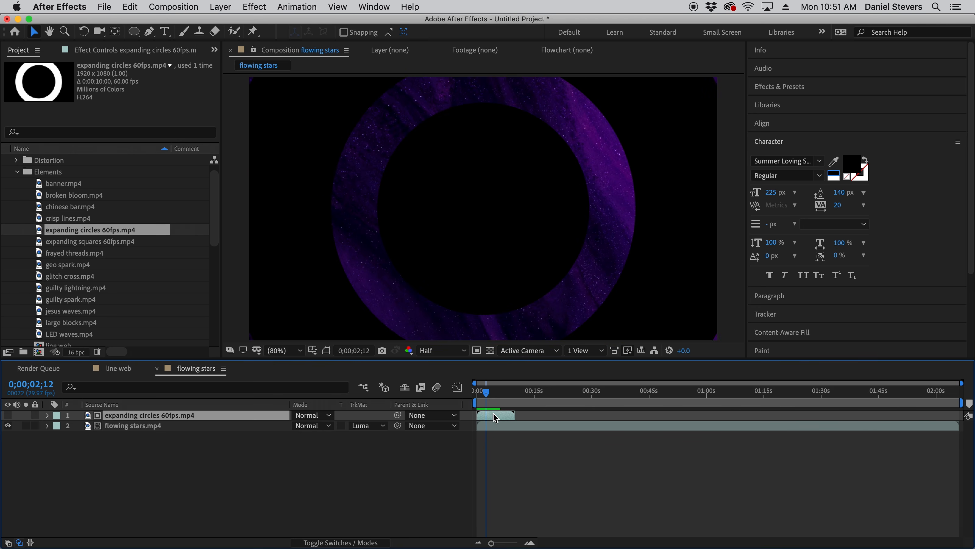
pyautogui.rightClick(496, 417)
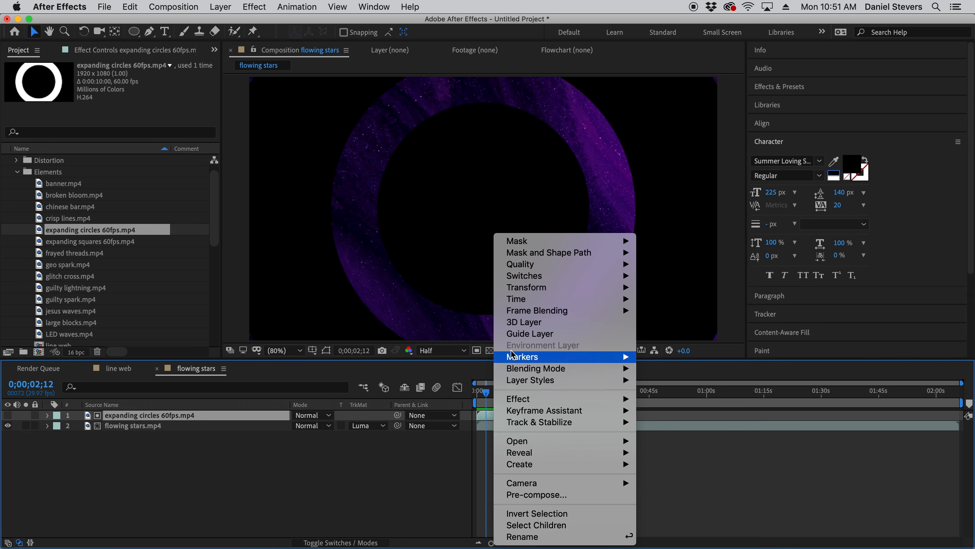
pyautogui.moveTo(522, 288)
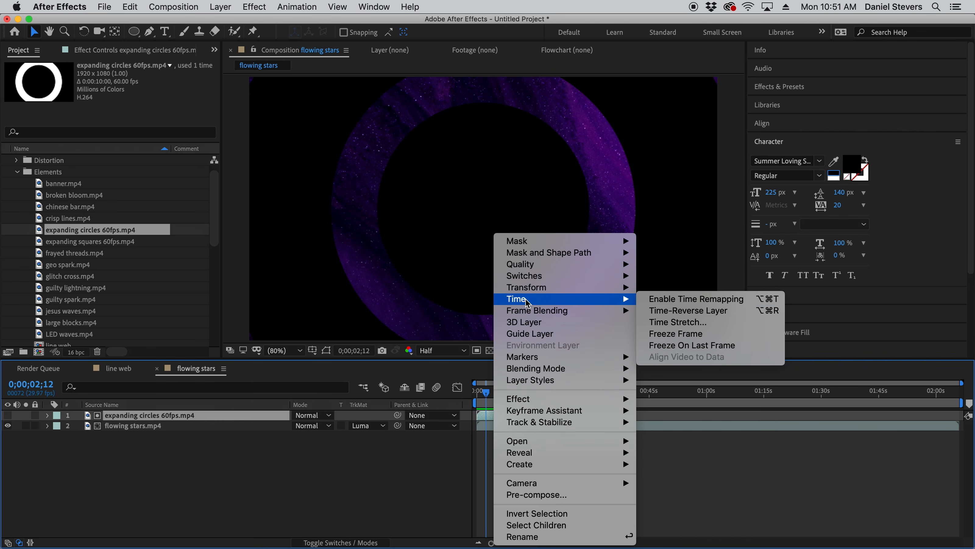
pyautogui.click(678, 324)
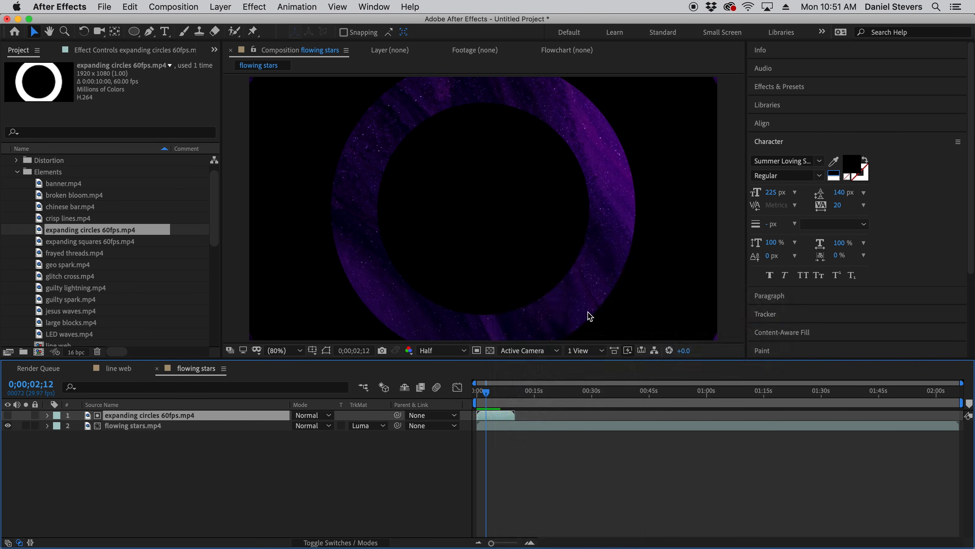
pyautogui.moveTo(672, 357); pyautogui.dragTo(632, 333)
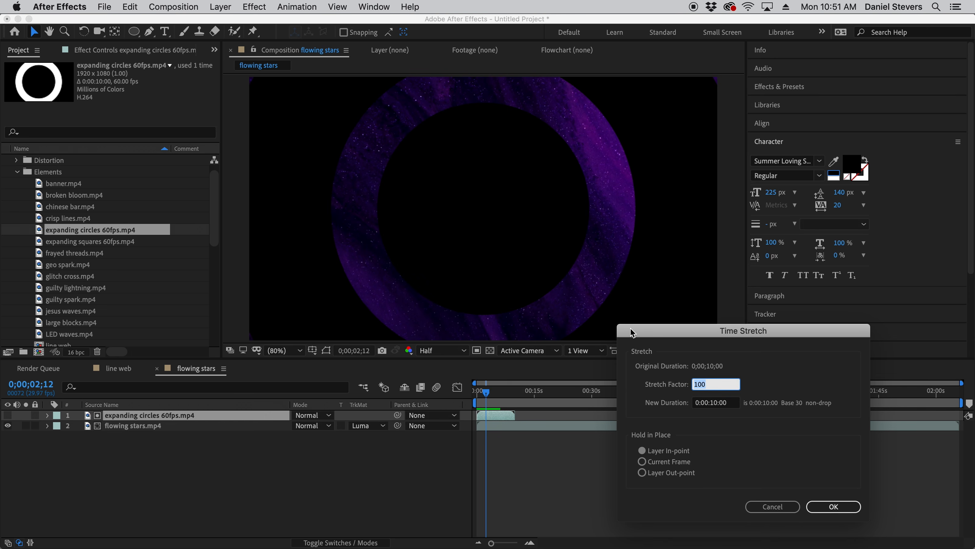
pyautogui.write('200')
pyautogui.press('Return')
pyautogui.press('space')
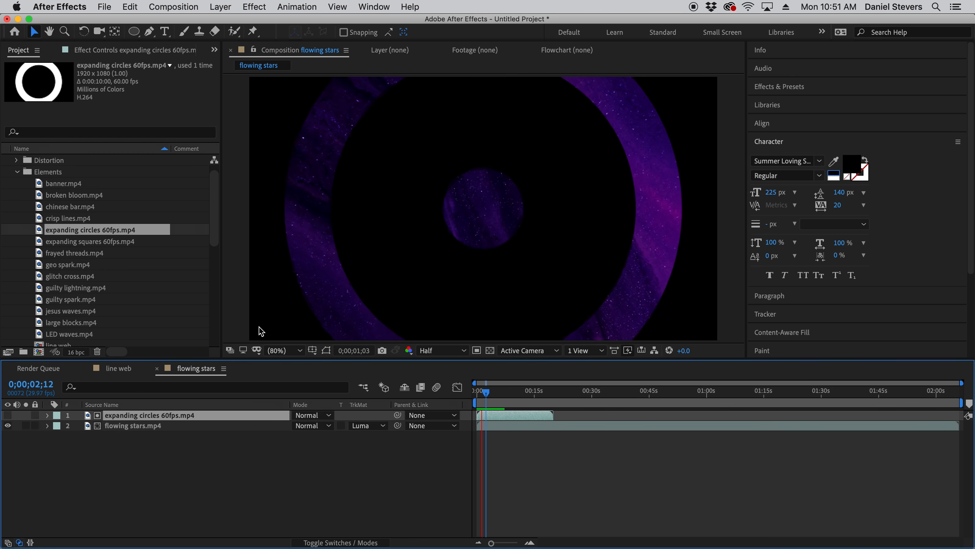
pyautogui.press('space')
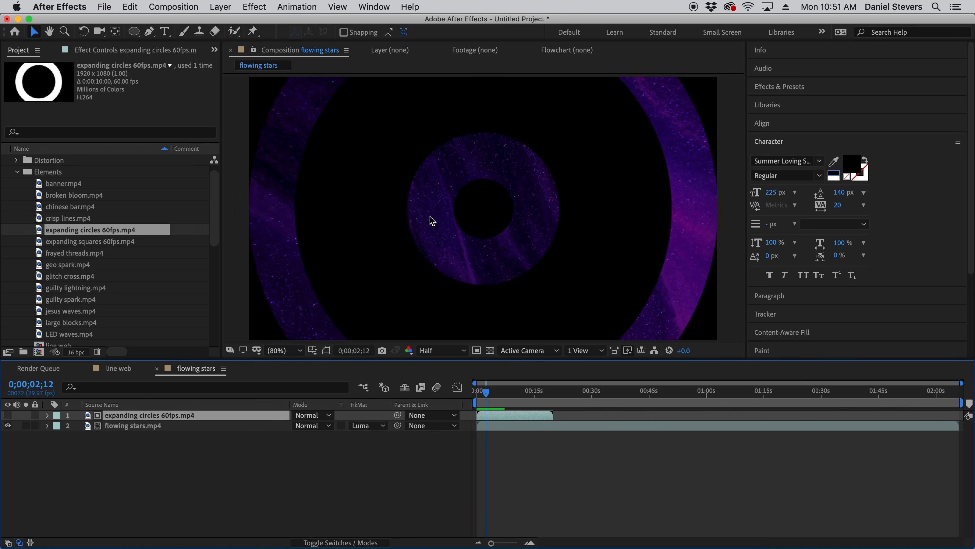
# - Duplicate the flowing stars.mp4 layer and place the copy at the bottom of the layer stack
pyautogui.click(147, 426)
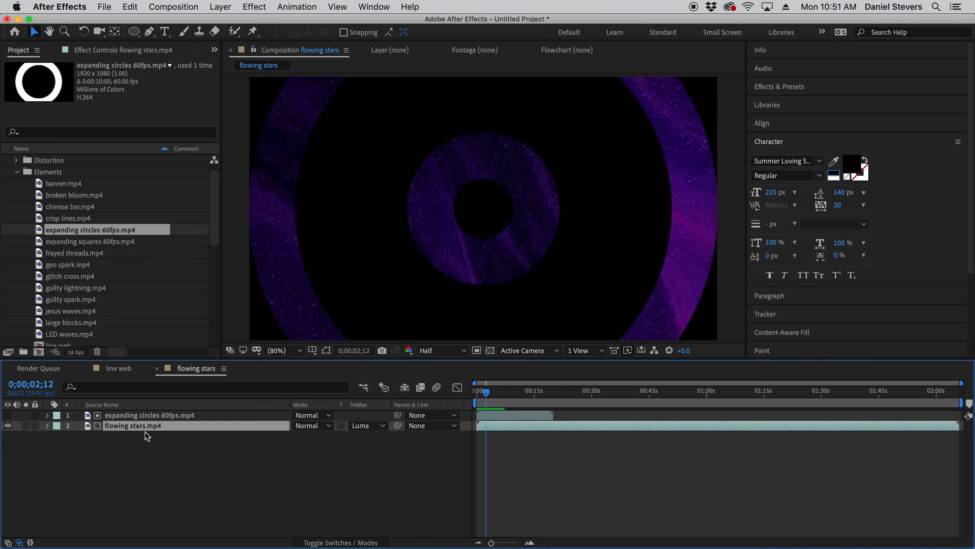
pyautogui.press('super+d')
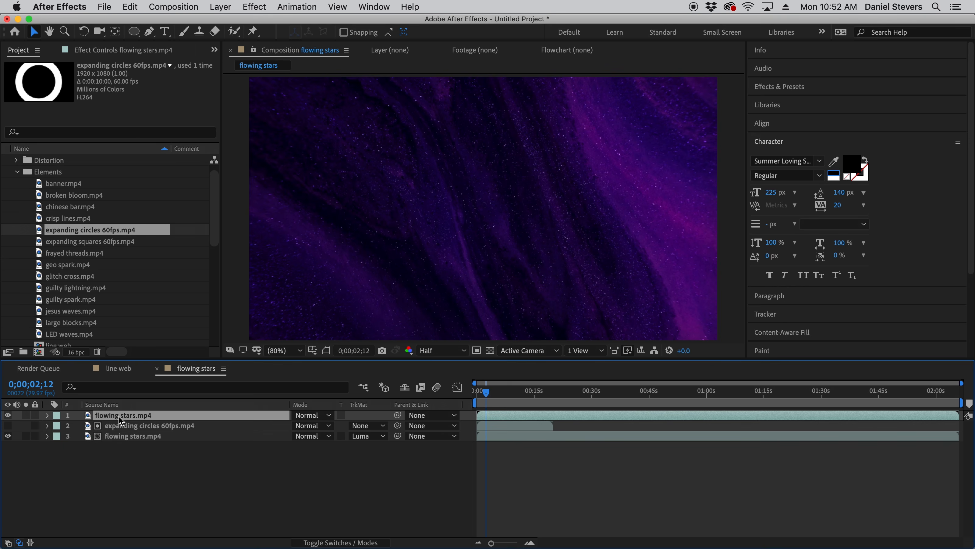
pyautogui.moveTo(119, 417); pyautogui.dragTo(122, 446)
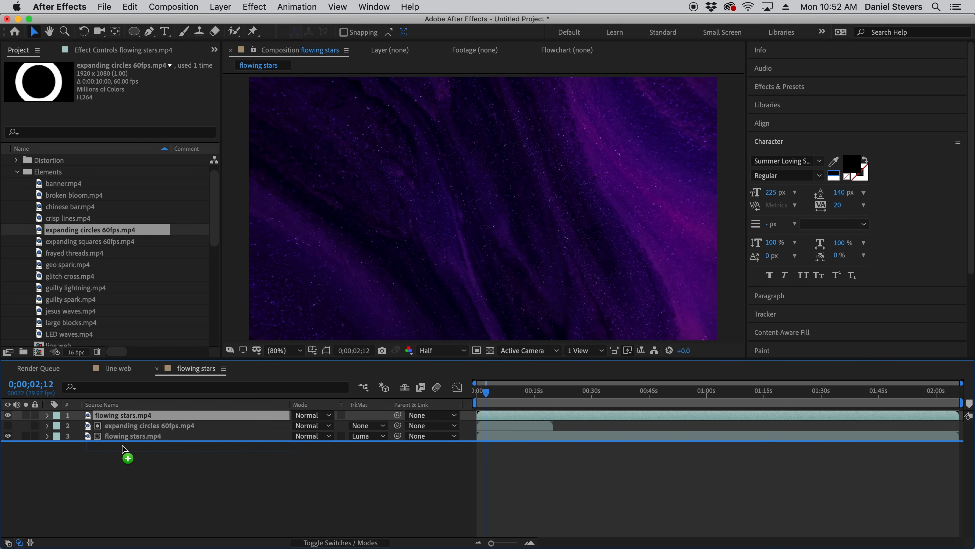
pyautogui.moveTo(122, 446); pyautogui.dragTo(123, 446)
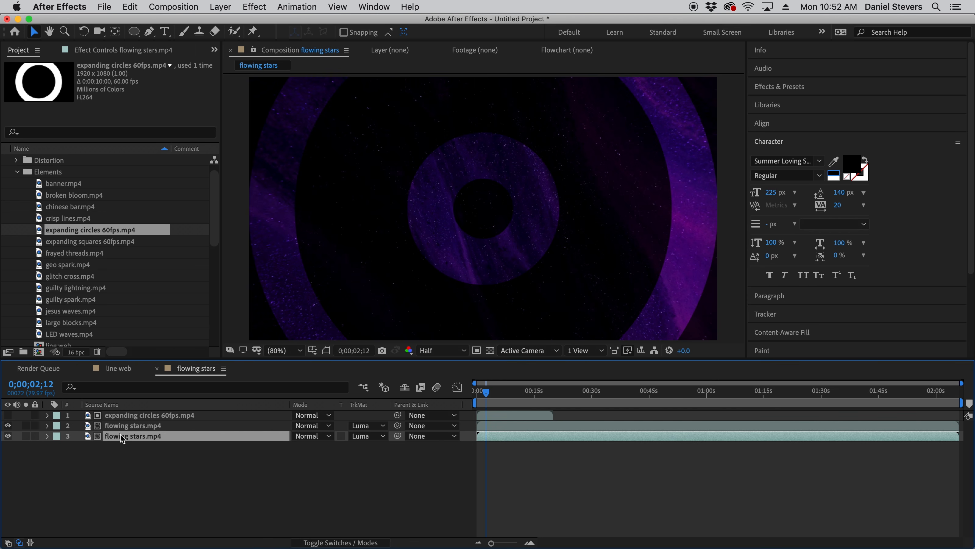
# - Set the bottom flowing stars.mp4 layer to No Track Matte so it fills the area behind the circles
pyautogui.click(134, 425)
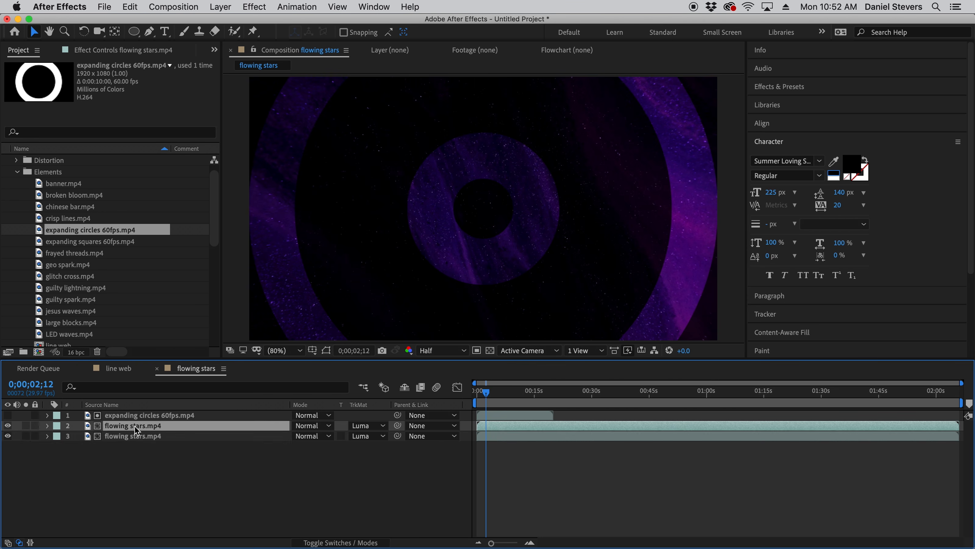
pyautogui.click(133, 437)
pyautogui.click(134, 425)
pyautogui.click(134, 436)
pyautogui.click(137, 425)
pyautogui.click(198, 435)
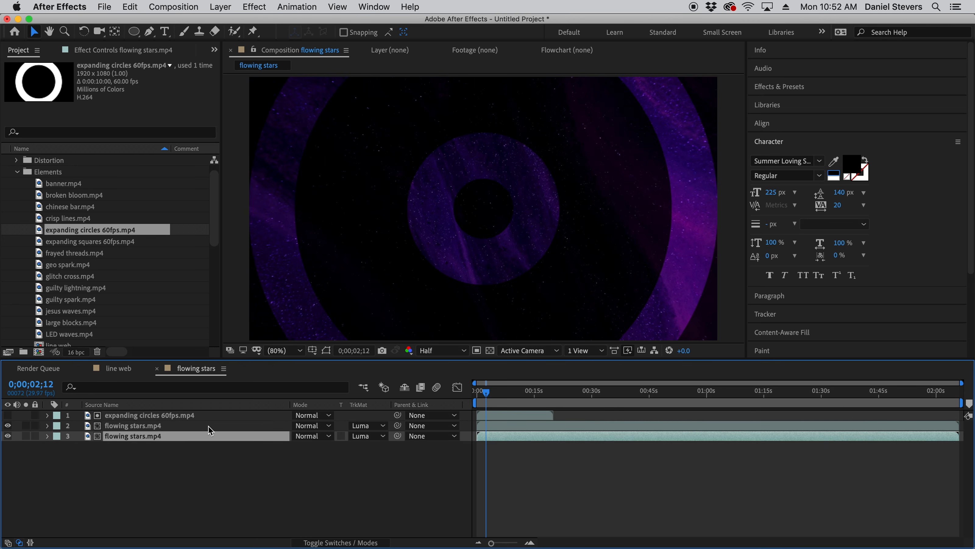
pyautogui.click(368, 436)
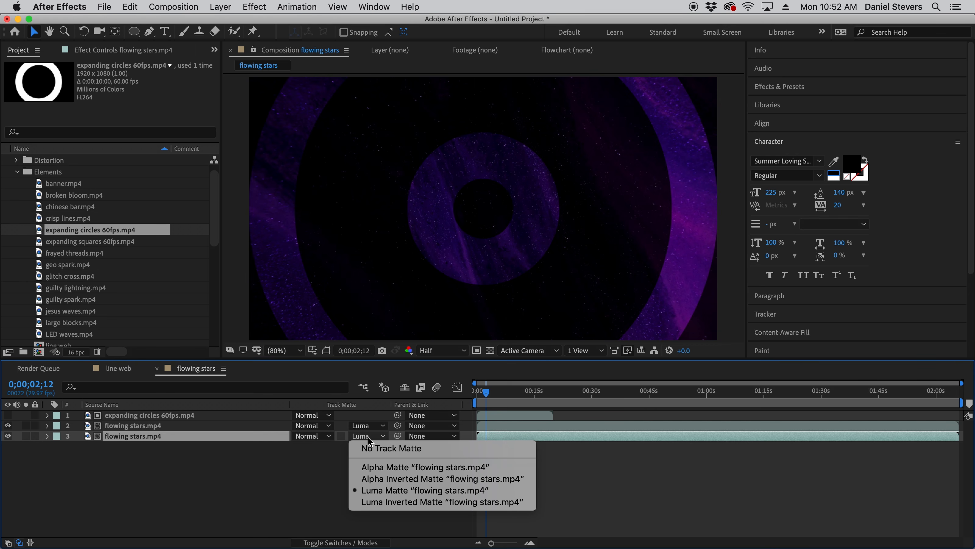
pyautogui.click(380, 449)
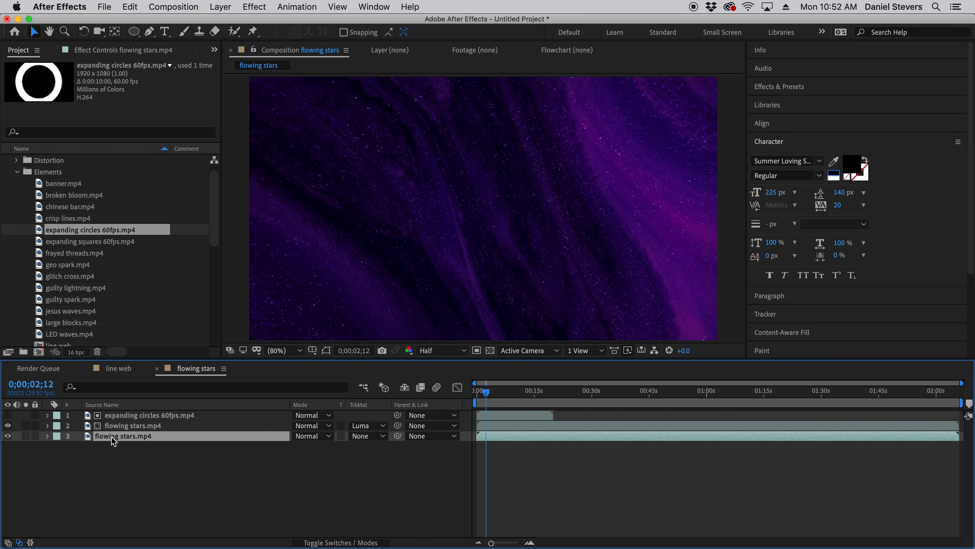
# - Rotate the bottom flowing stars.mp4 layer 180° and preview the composition
pyautogui.press('r')
pyautogui.click(309, 447)
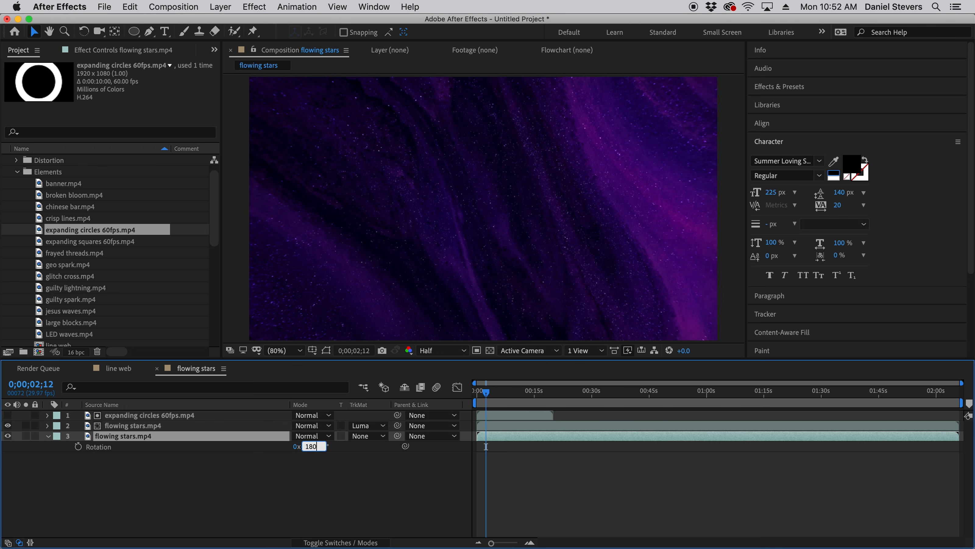
pyautogui.write('180')
pyautogui.press('Return')
pyautogui.click(597, 485)
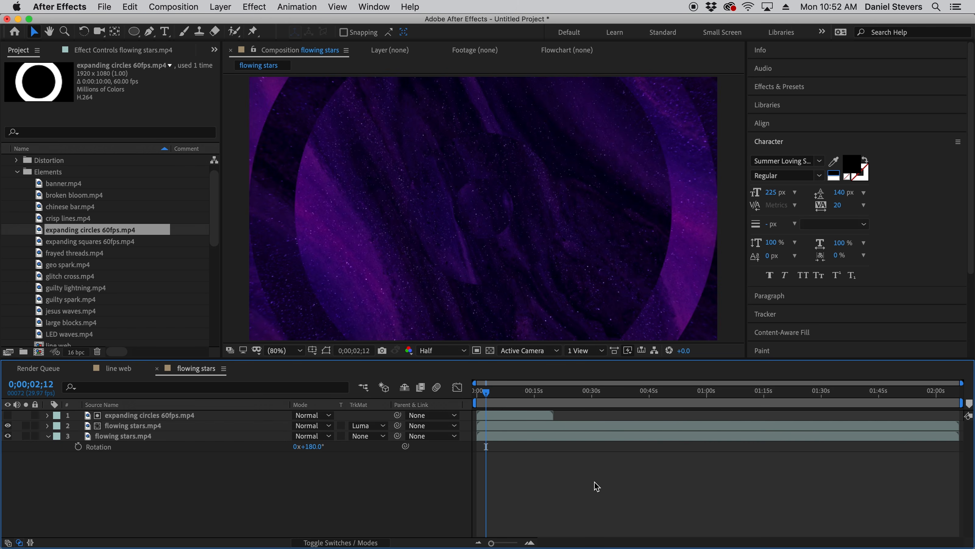
pyautogui.click(226, 312)
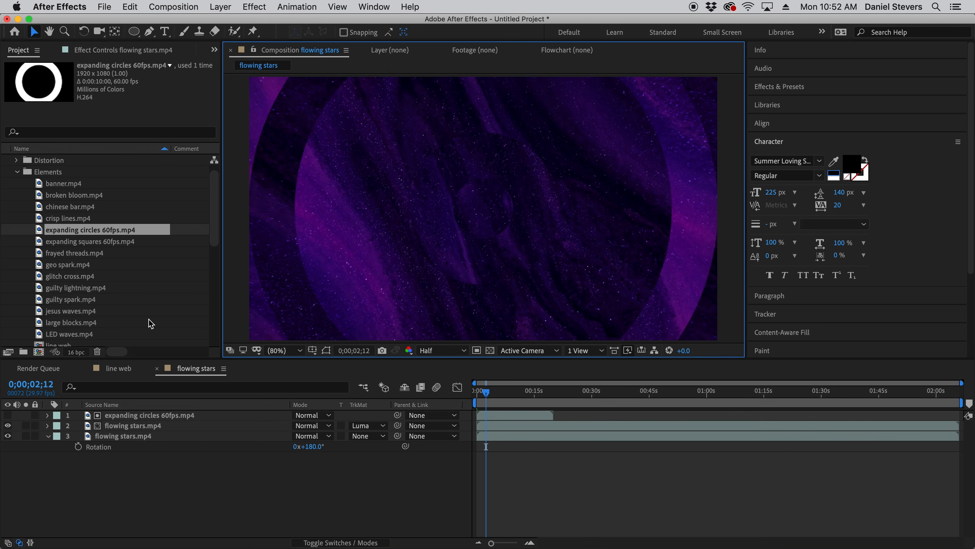
pyautogui.press('space')
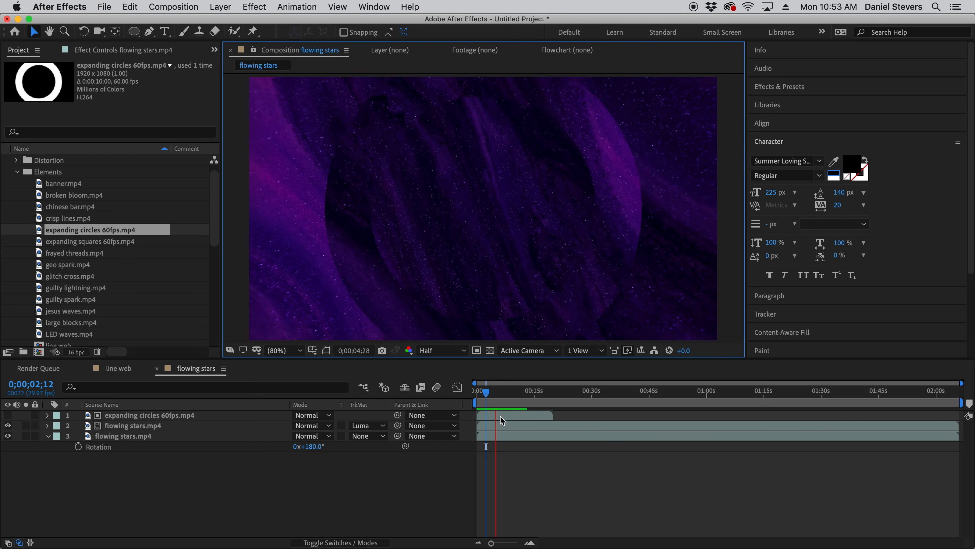
pyautogui.press('space')
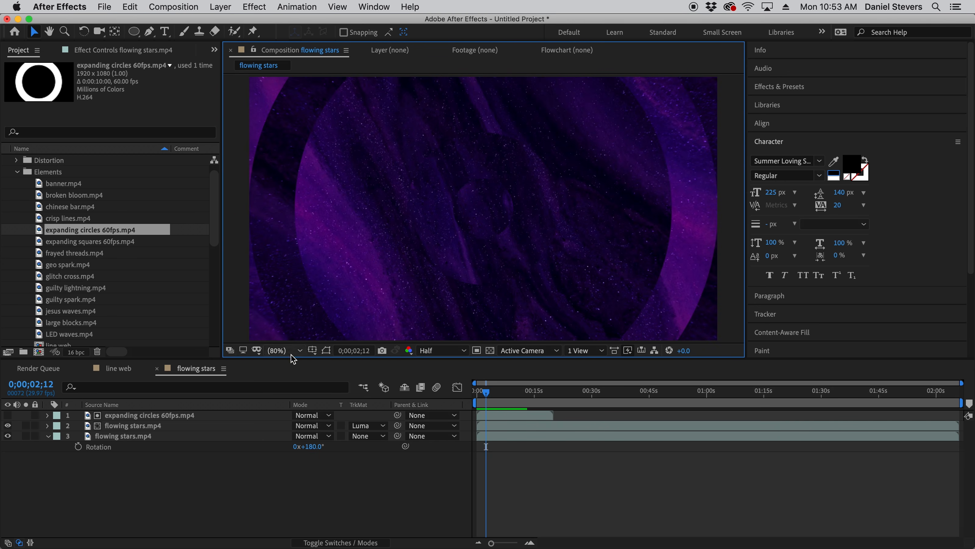
# - Interpret the expanding circles 60fps.mp4 footage in the project to loop 6 times
pyautogui.rightClick(40, 232)
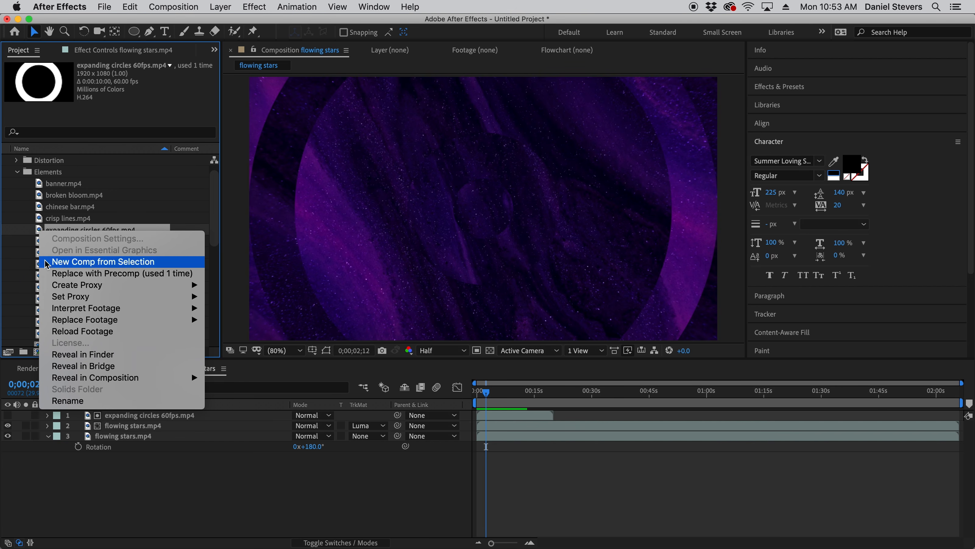
pyautogui.moveTo(66, 310)
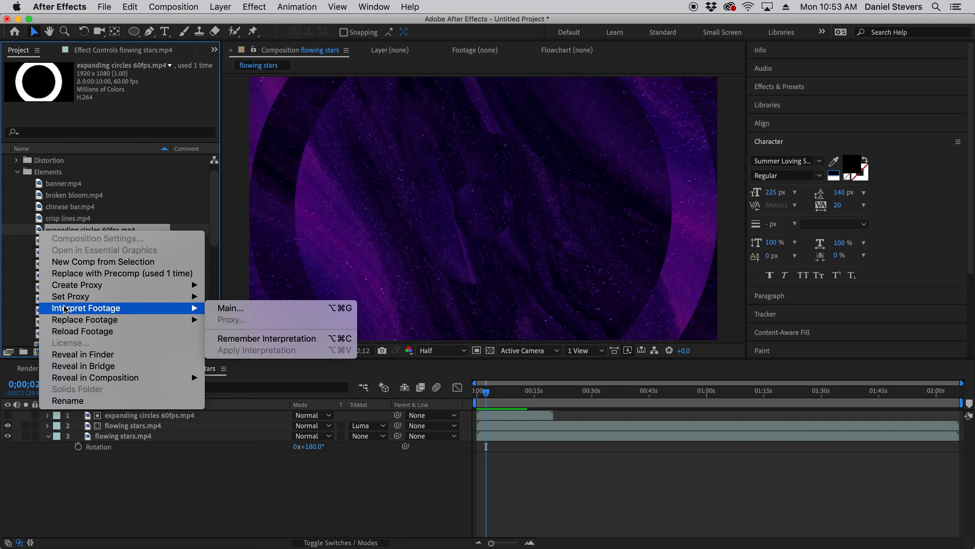
pyautogui.click(224, 310)
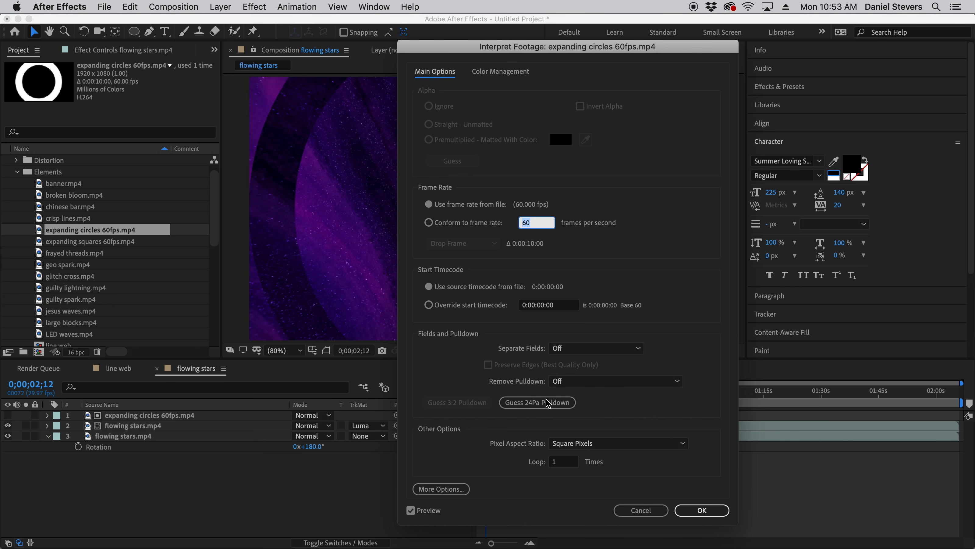
pyautogui.moveTo(506, 48); pyautogui.dragTo(496, 24)
pyautogui.click(545, 438)
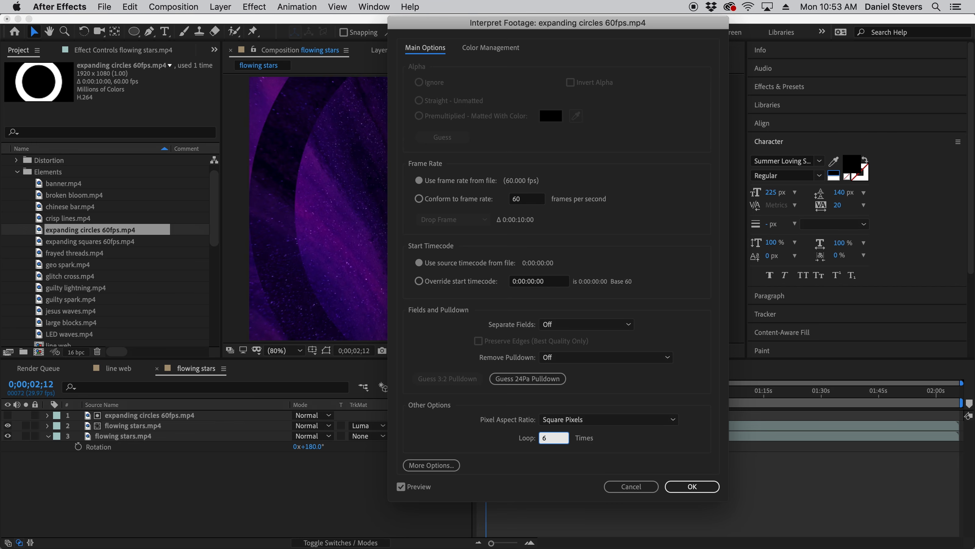
pyautogui.press('Return')
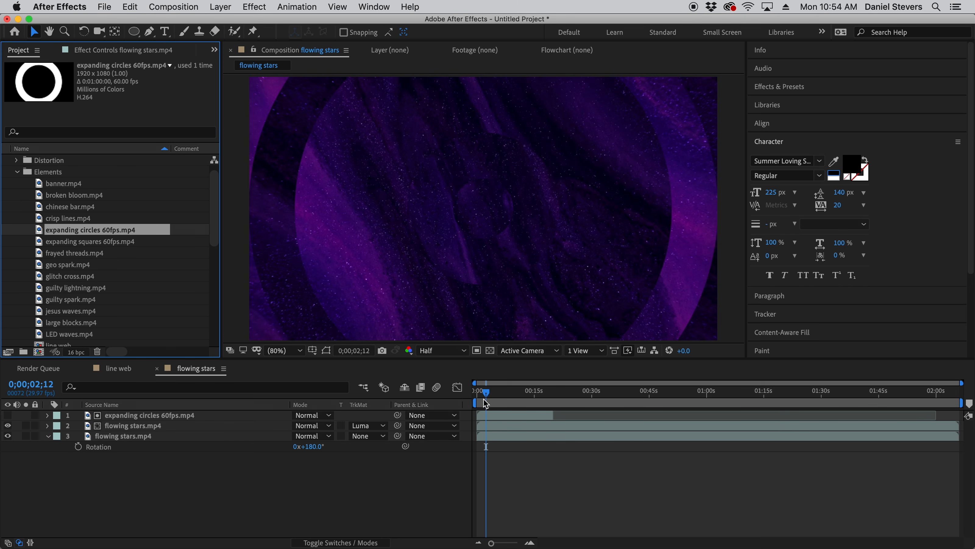
# - Extend the expanding circles 60fps.mp4 layer's out-point to the end of its looped footage, at about 2:00
pyautogui.click(553, 416)
pyautogui.moveTo(556, 416); pyautogui.dragTo(917, 414)
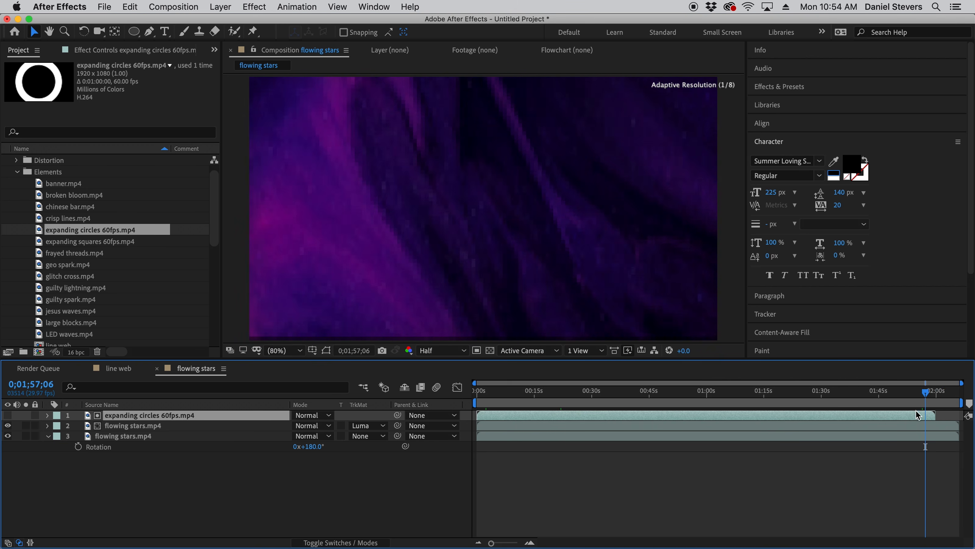
pyautogui.click(884, 428)
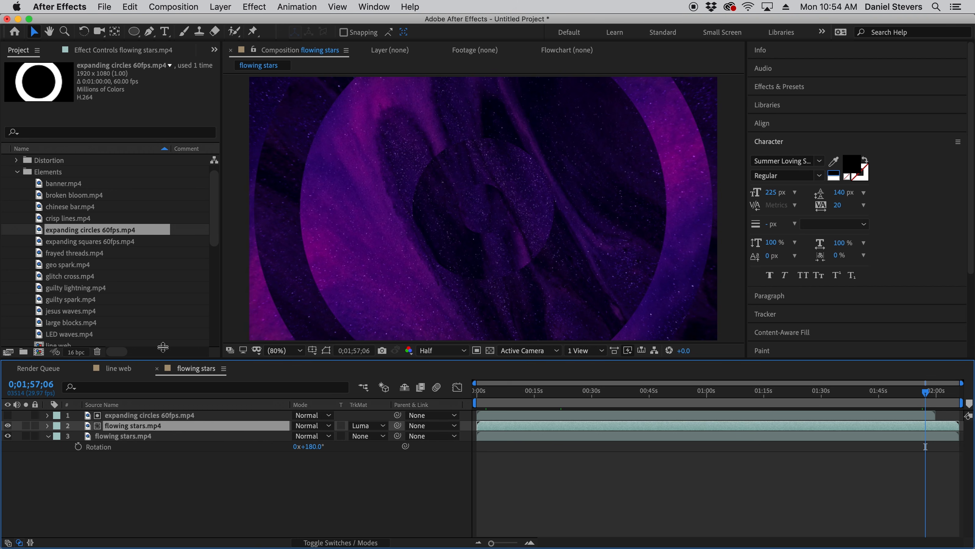
# - Set the flowing stars composition's frame rate to 30 frames per second in Composition Settings
pyautogui.click(182, 6)
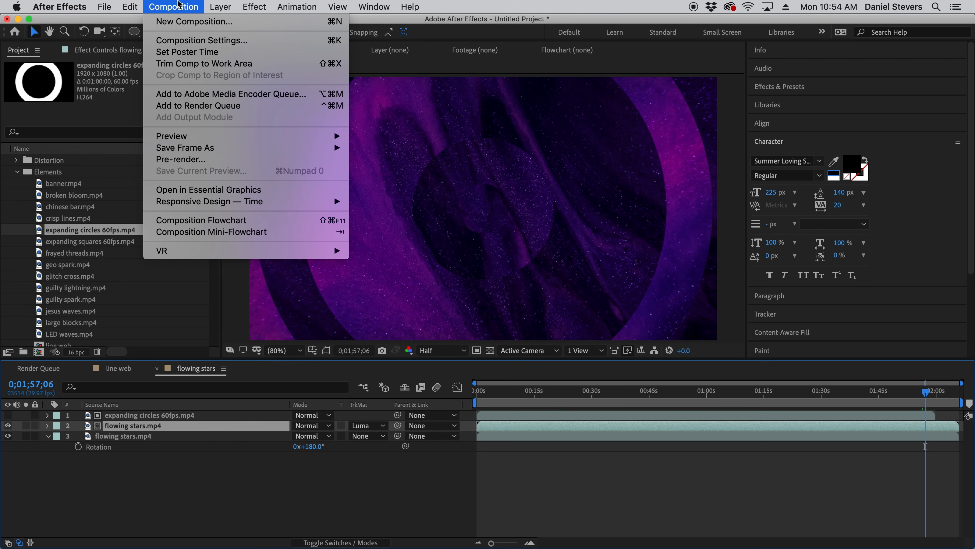
pyautogui.click(178, 5)
pyautogui.click(178, 5)
pyautogui.click(187, 40)
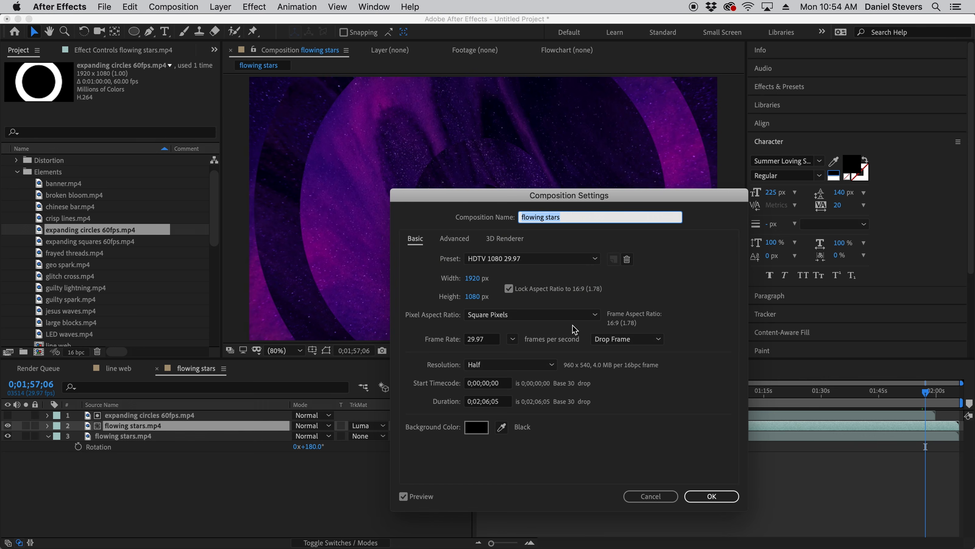
pyautogui.click(491, 342)
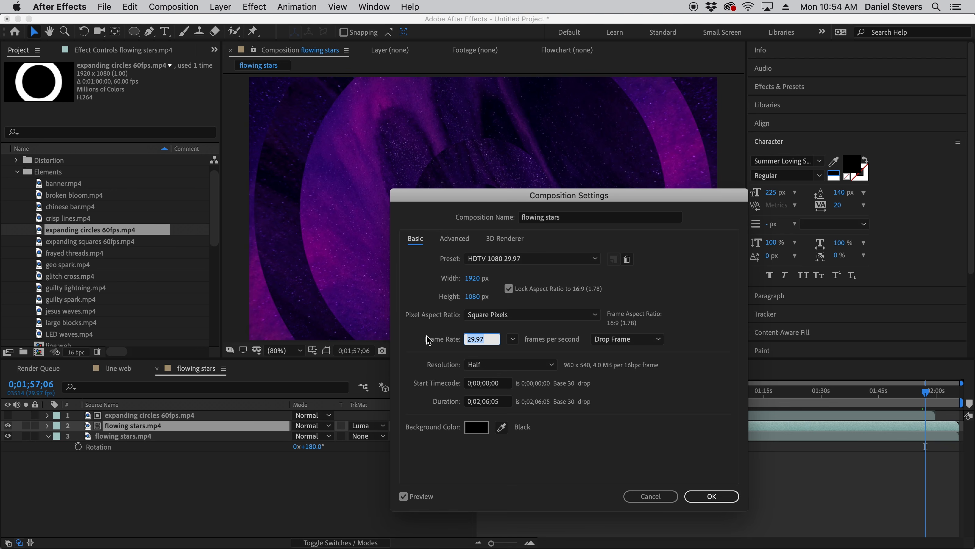
pyautogui.write('30')
pyautogui.press('Return')
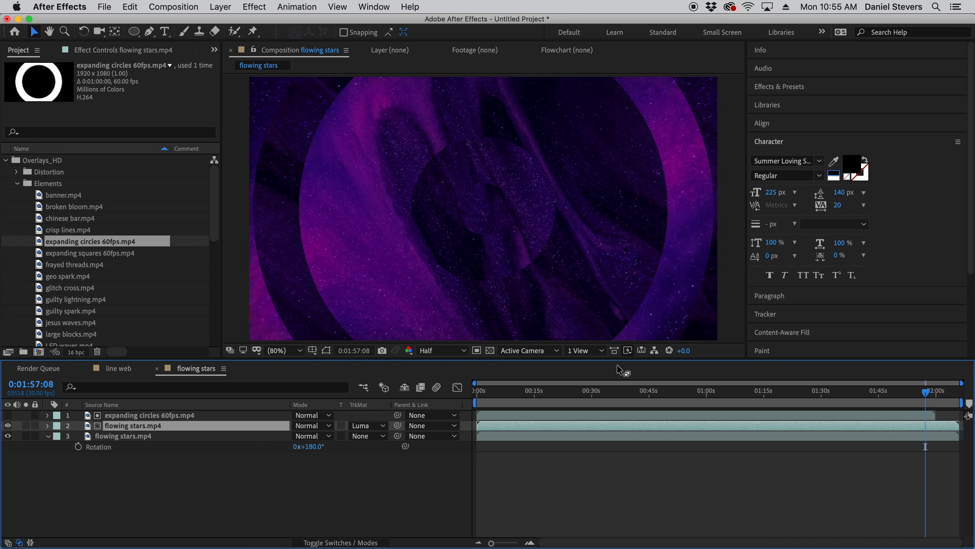
# - Enable time remapping on both flowing stars.mp4 layers
pyautogui.keyDown('shift'); pyautogui.click(134, 436); pyautogui.keyUp('shift')
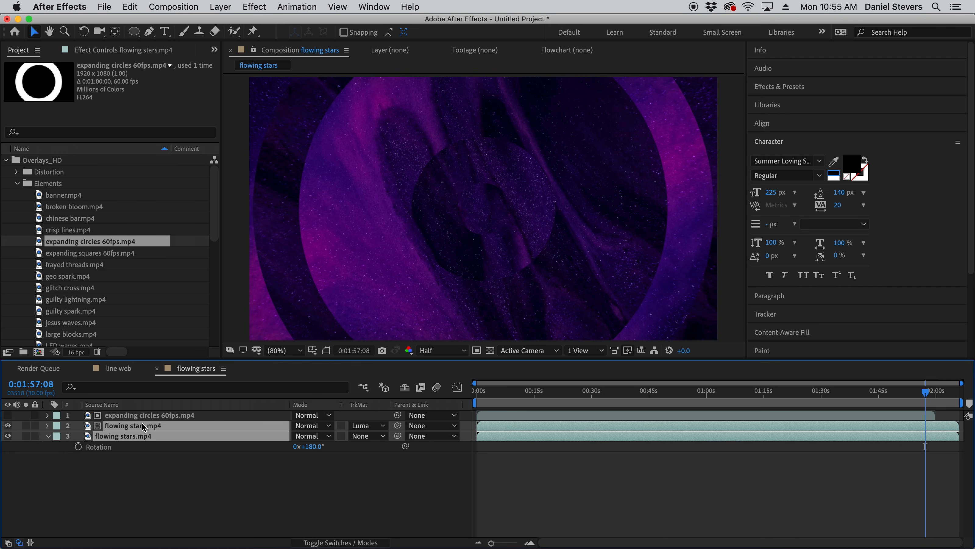
pyautogui.keyDown('super'); pyautogui.click(133, 438); pyautogui.keyUp('super')
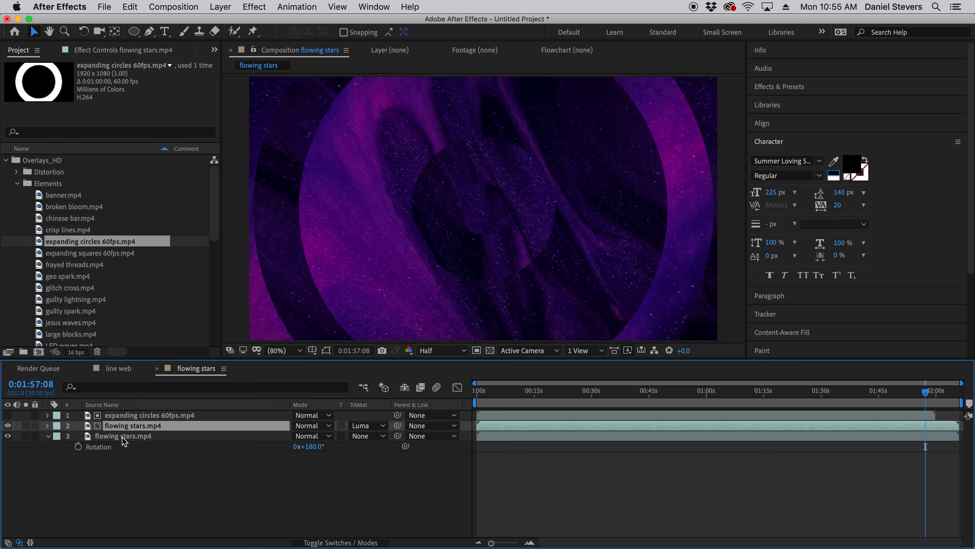
pyautogui.keyDown('super'); pyautogui.click(123, 438); pyautogui.keyUp('super')
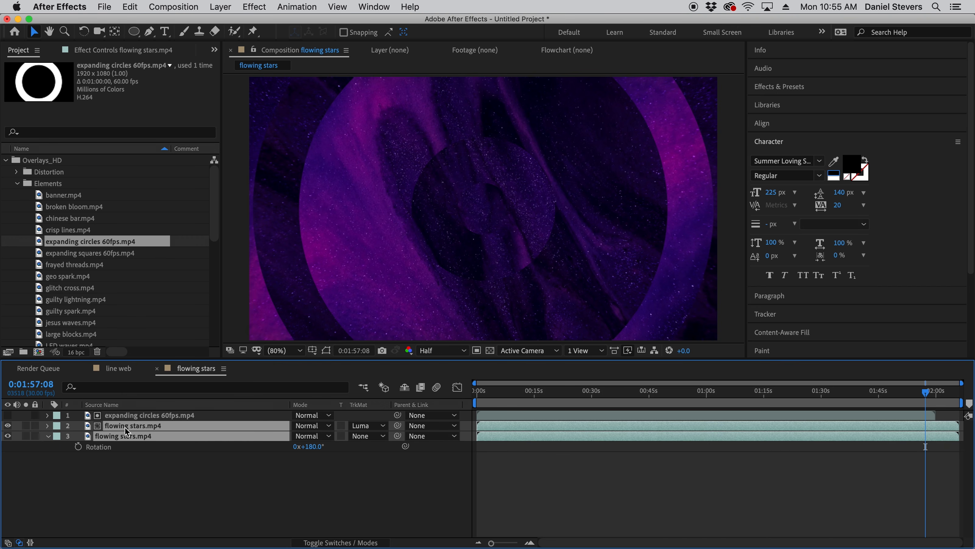
pyautogui.rightClick(125, 426)
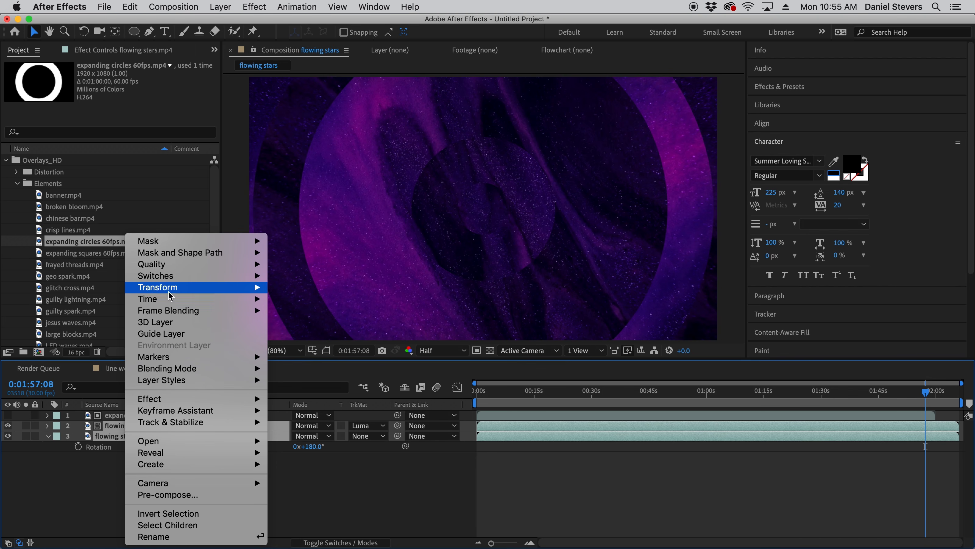
pyautogui.moveTo(164, 300)
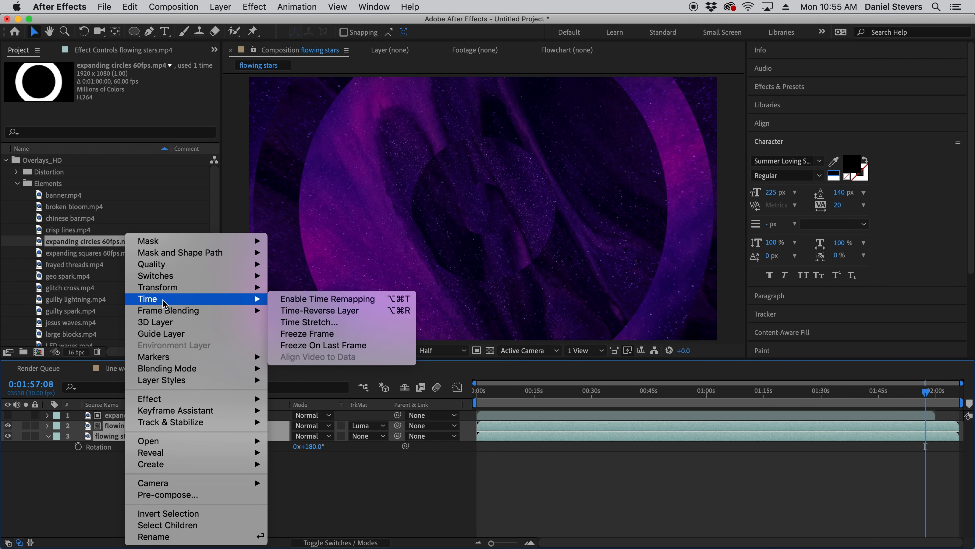
pyautogui.click(310, 302)
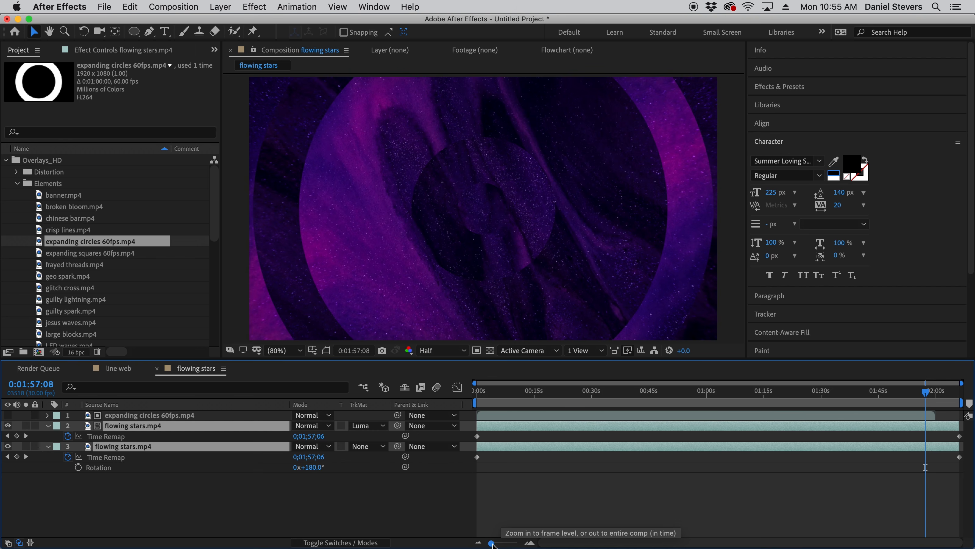
# - Move the end Time Remap keyframes of both flowing stars.mp4 layers back to 0:02:00:00, where the expanding circles layer ends
pyautogui.moveTo(491, 543); pyautogui.dragTo(511, 546)
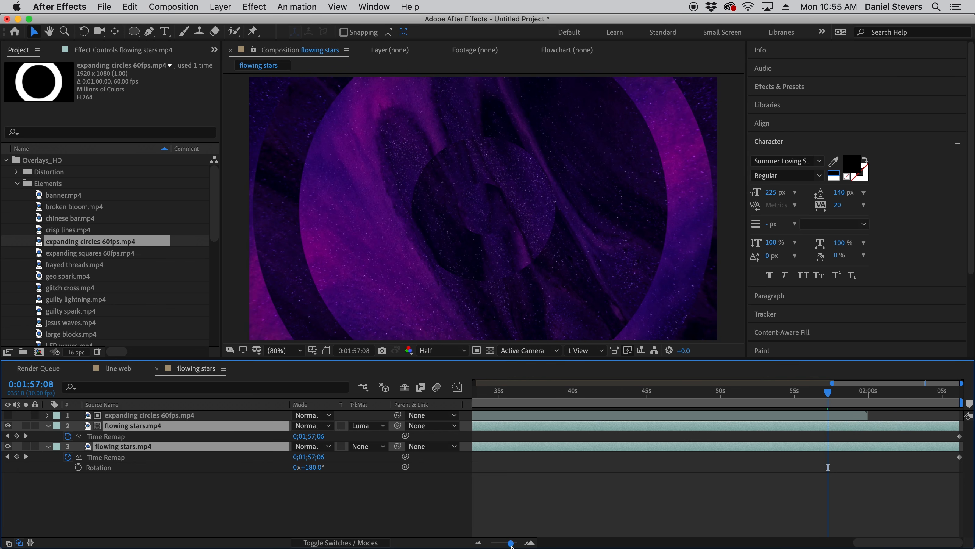
pyautogui.press('-')
pyautogui.press('-')
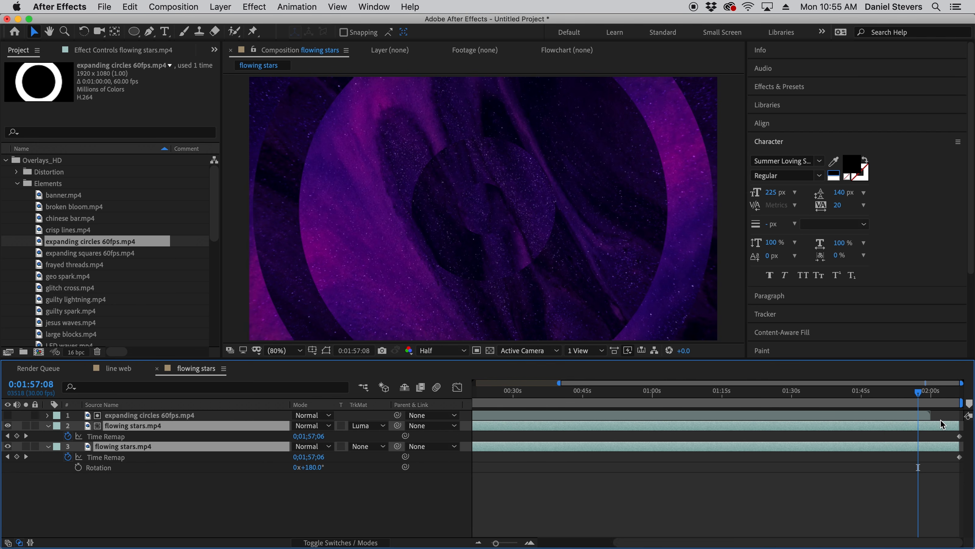
pyautogui.press('=')
pyautogui.press('=')
pyautogui.press('=')
pyautogui.press('-')
pyautogui.press('-')
pyautogui.press('-')
pyautogui.press('-')
pyautogui.press('=')
pyautogui.press('=')
pyautogui.press('=')
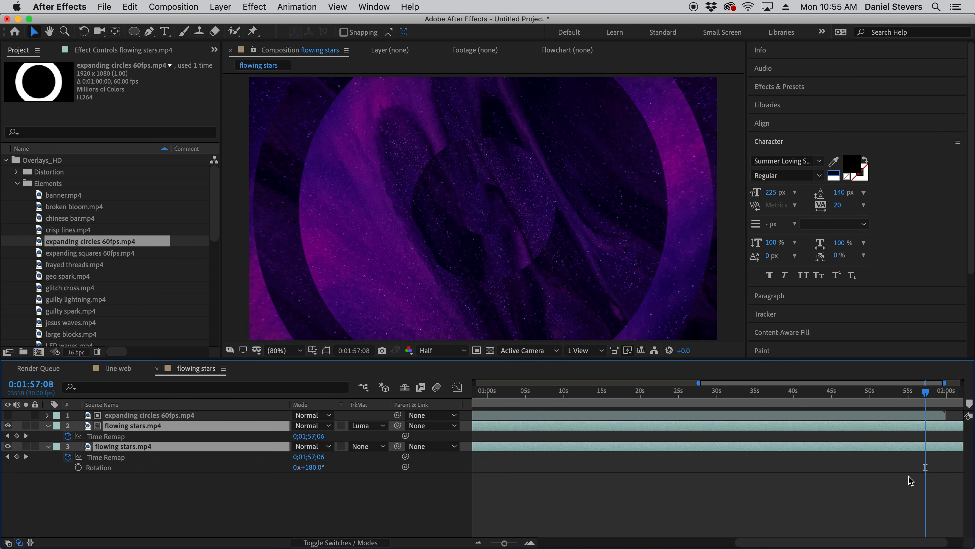
pyautogui.press('-')
pyautogui.moveTo(909, 543); pyautogui.dragTo(961, 523)
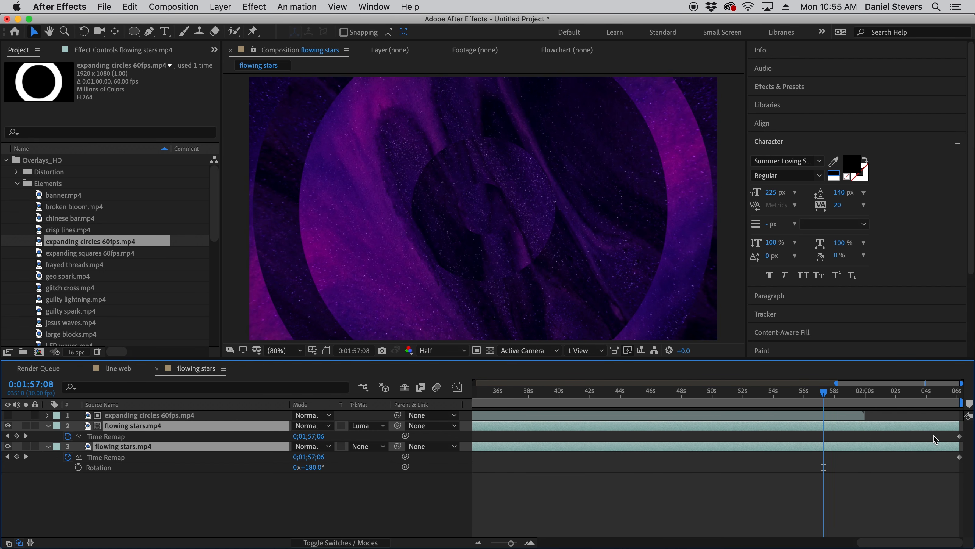
pyautogui.moveTo(946, 435); pyautogui.dragTo(965, 472)
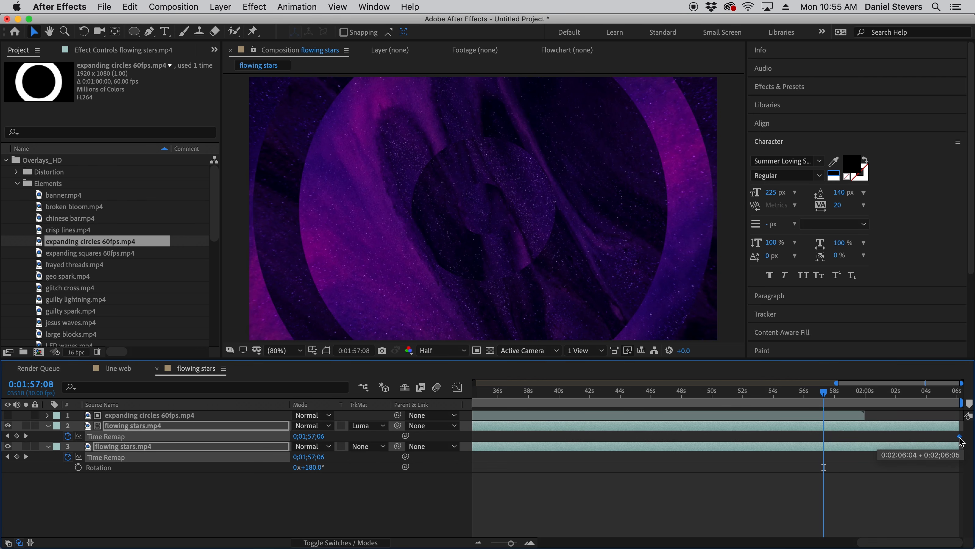
pyautogui.moveTo(959, 437); pyautogui.dragTo(858, 437)
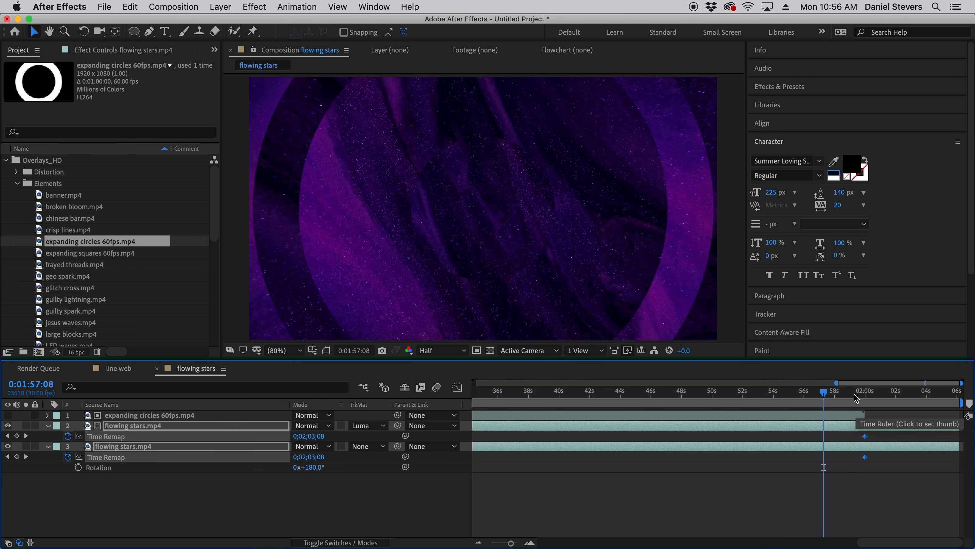
# - Set the current time to 0:01:59:29, the last frame of the expanding circles layer
pyautogui.click(864, 392)
pyautogui.moveTo(856, 398)
pyautogui.mouseDown()
pyautogui.moveTo(653, 406)
pyautogui.moveTo(859, 404)
pyautogui.mouseUp()
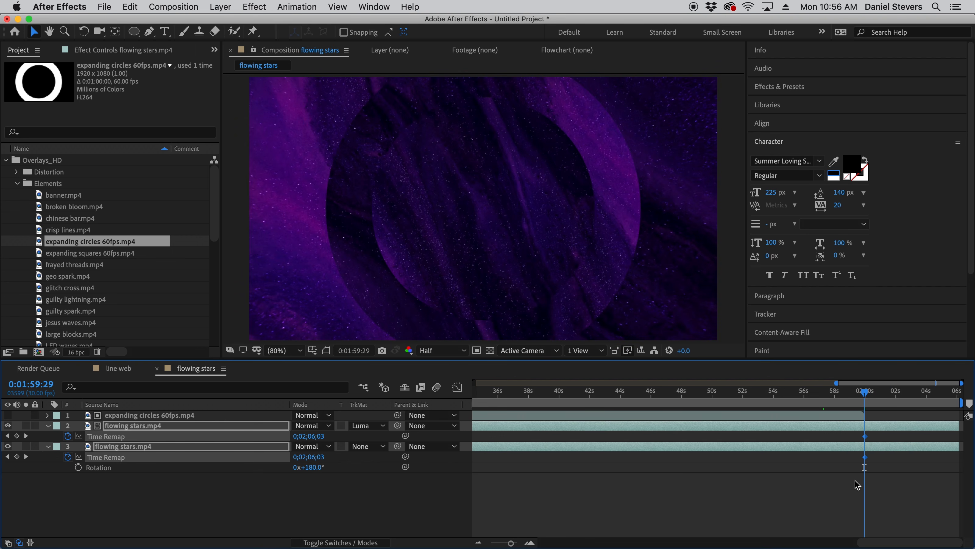
pyautogui.click(895, 482)
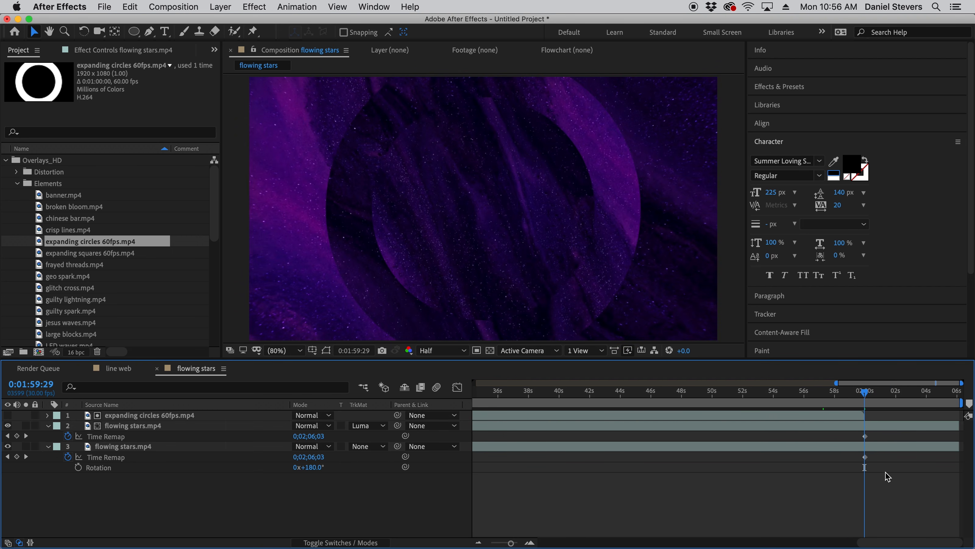
pyautogui.press('=')
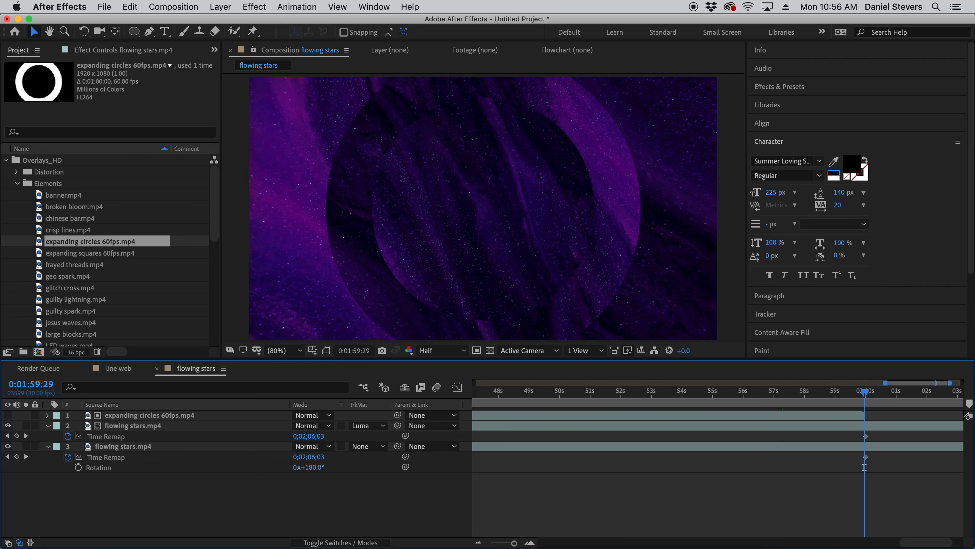
pyautogui.moveTo(511, 544); pyautogui.dragTo(518, 545)
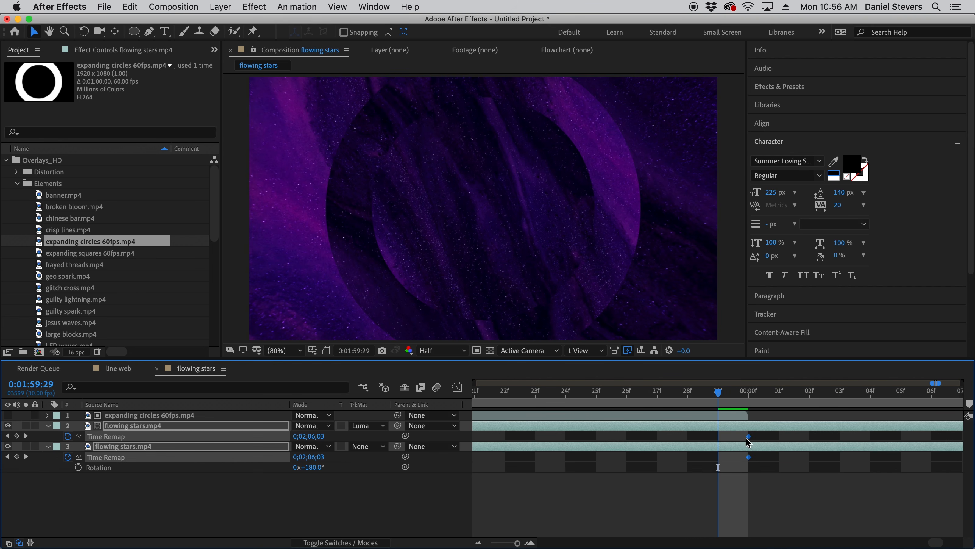
# - Try moving both layers' end Time Remap keyframes one frame earlier to 0:01:59:29, and undo the move
pyautogui.moveTo(748, 437); pyautogui.dragTo(723, 442)
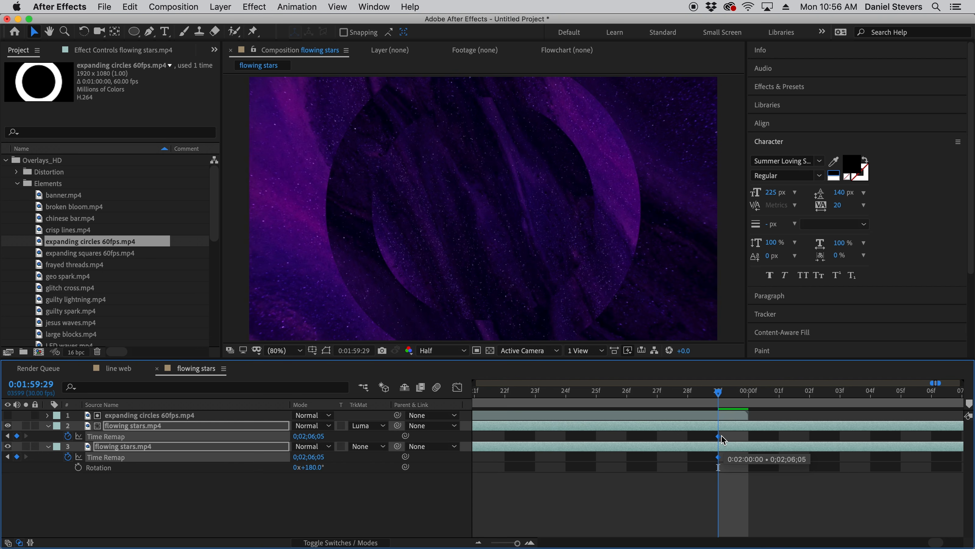
pyautogui.press('super+z')
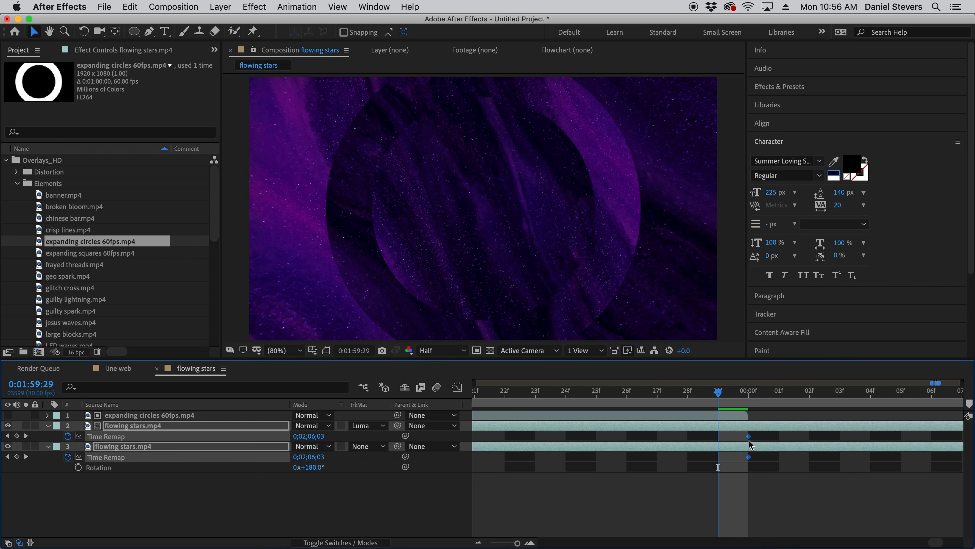
# - End the composition's work area at the current frame, 0:01:59:29
pyautogui.click(750, 502)
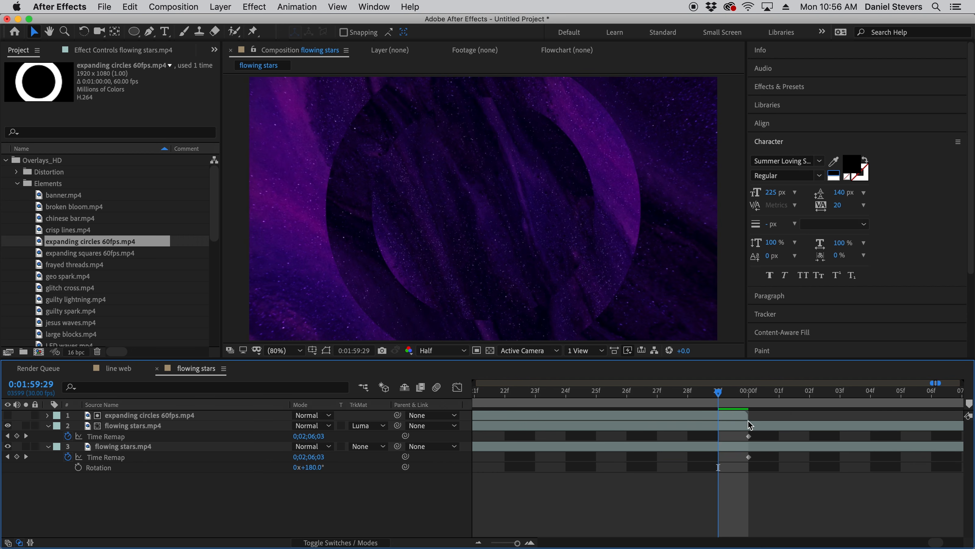
pyautogui.moveTo(718, 399)
pyautogui.mouseDown()
pyautogui.moveTo(750, 401)
pyautogui.moveTo(721, 400)
pyautogui.mouseUp()
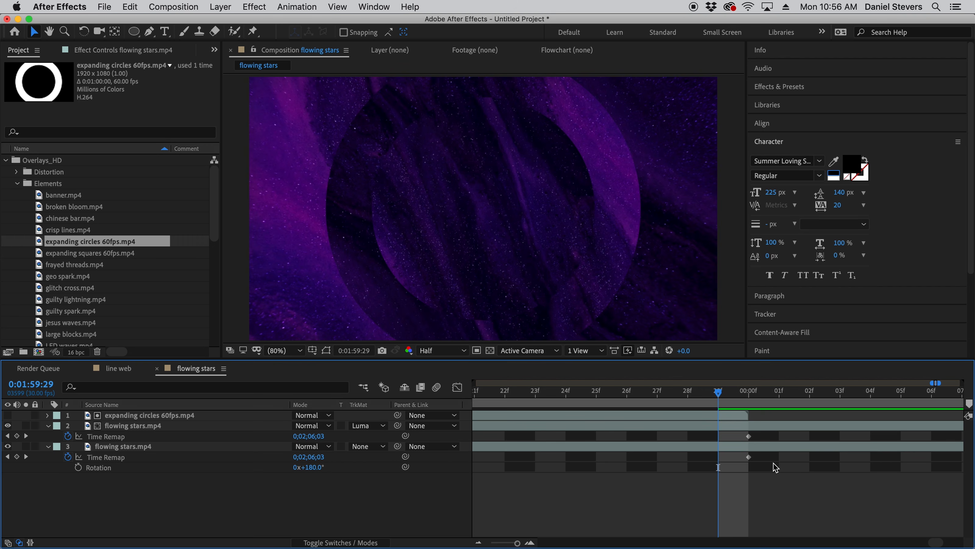
pyautogui.press('n')
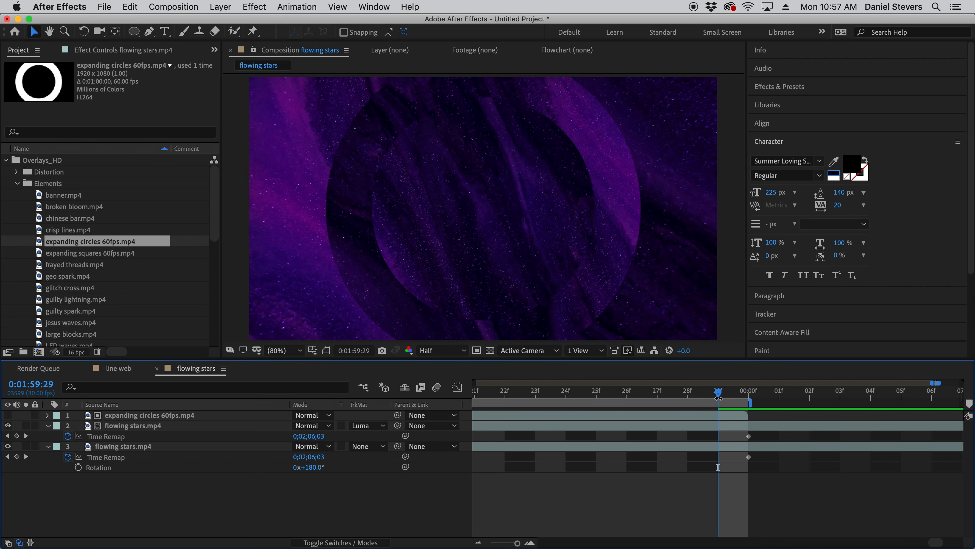
# - Preview the composition's loop point by playing from about 0:01:58 through the end of the work area
pyautogui.press('-')
pyautogui.press('-')
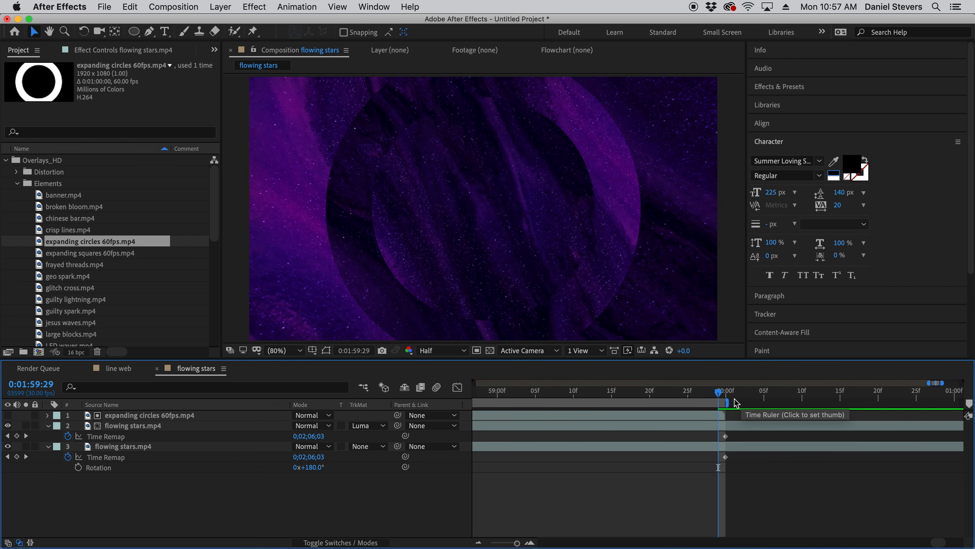
pyautogui.press('=')
pyautogui.press('=')
pyautogui.press('-')
pyautogui.press('-')
pyautogui.press('-')
pyautogui.press('-')
pyautogui.press('-')
pyautogui.press('-')
pyautogui.press('-')
pyautogui.press('-')
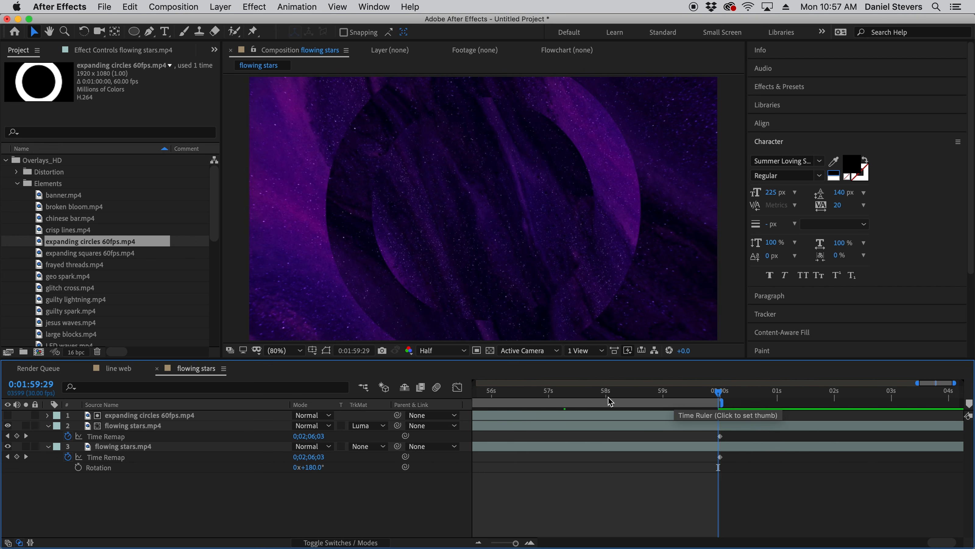
pyautogui.press('-')
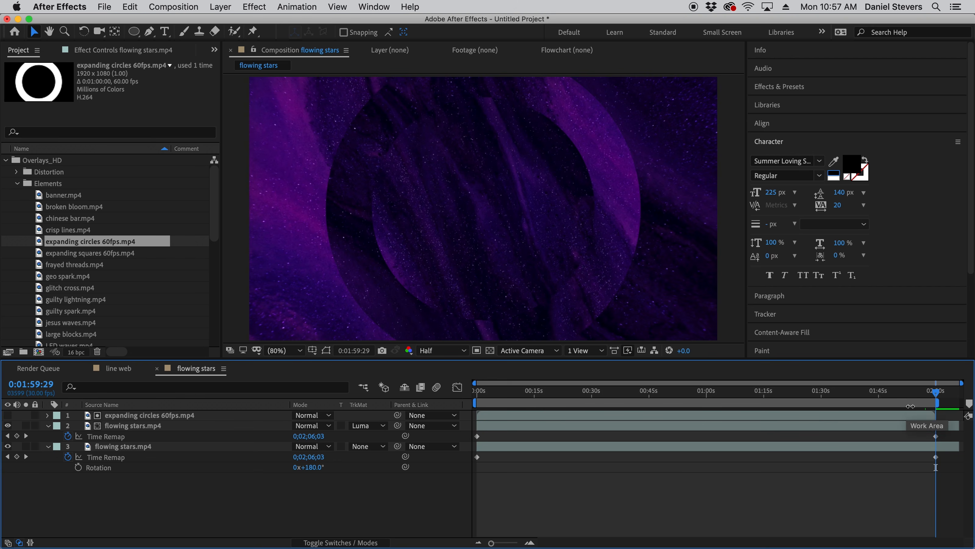
pyautogui.moveTo(936, 392)
pyautogui.mouseDown()
pyautogui.moveTo(912, 392)
pyautogui.moveTo(931, 397)
pyautogui.mouseUp()
pyautogui.press('space')
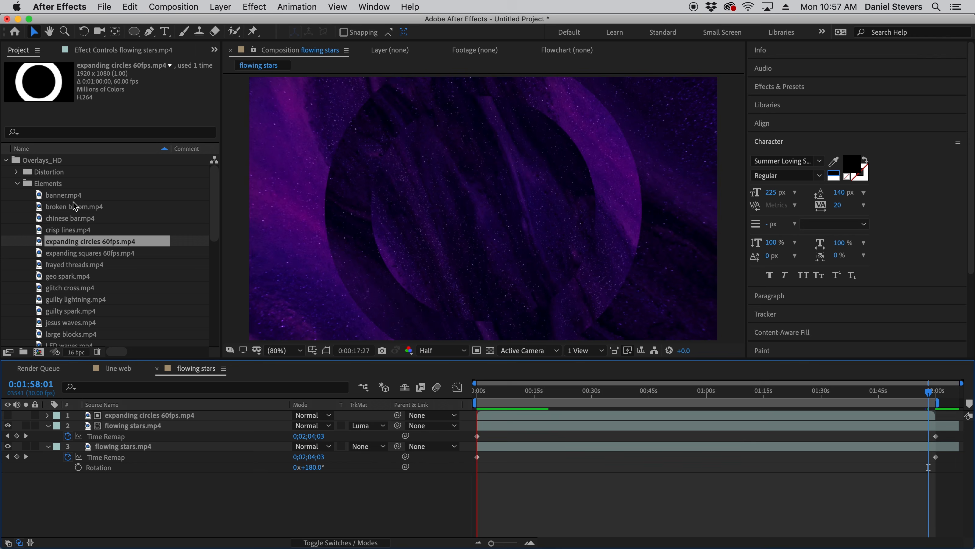
pyautogui.press('space')
# - Create a new composition from the glitch cross.mp4 clip in the Elements folder
pyautogui.click(18, 184)
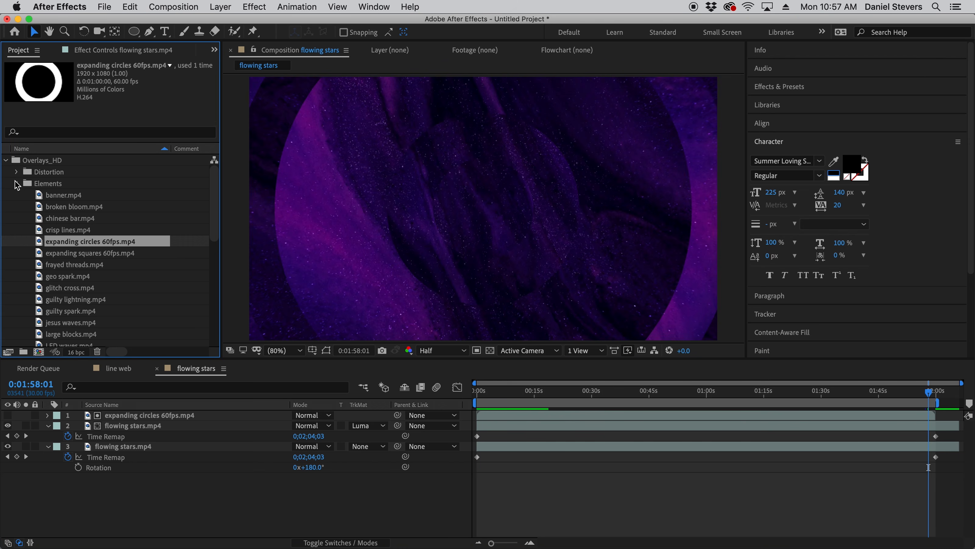
pyautogui.click(6, 161)
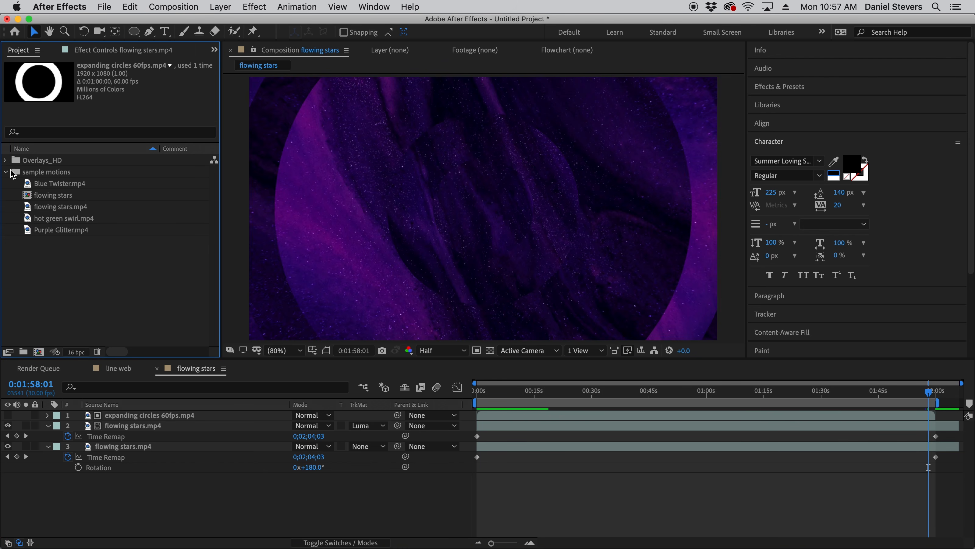
pyautogui.click(5, 160)
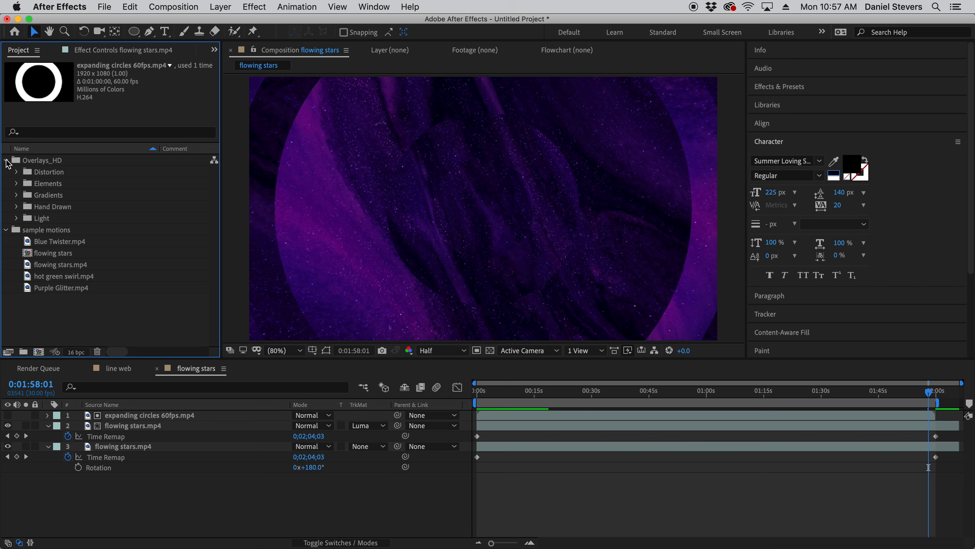
pyautogui.click(17, 184)
pyautogui.scroll(-3, 66, 277)
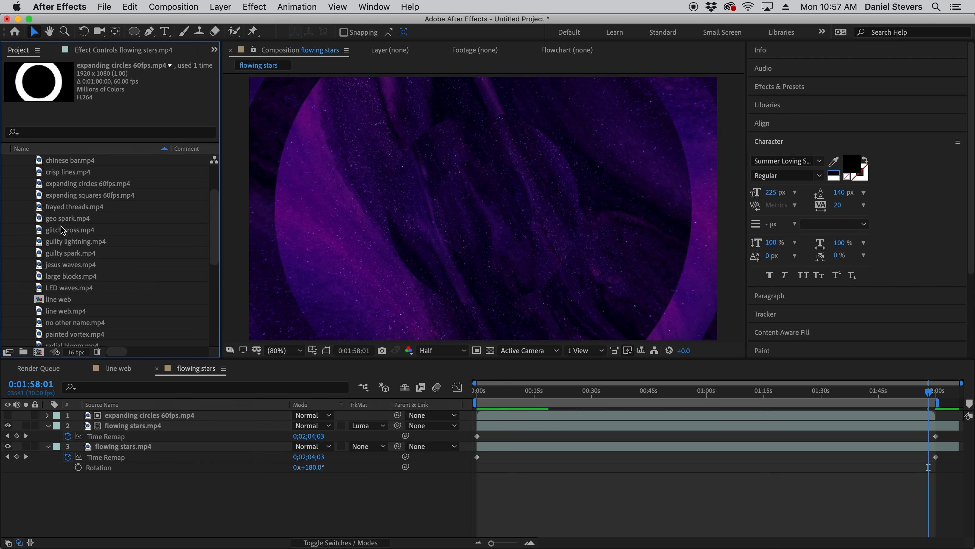
pyautogui.click(62, 231)
pyautogui.moveTo(62, 232); pyautogui.dragTo(40, 352)
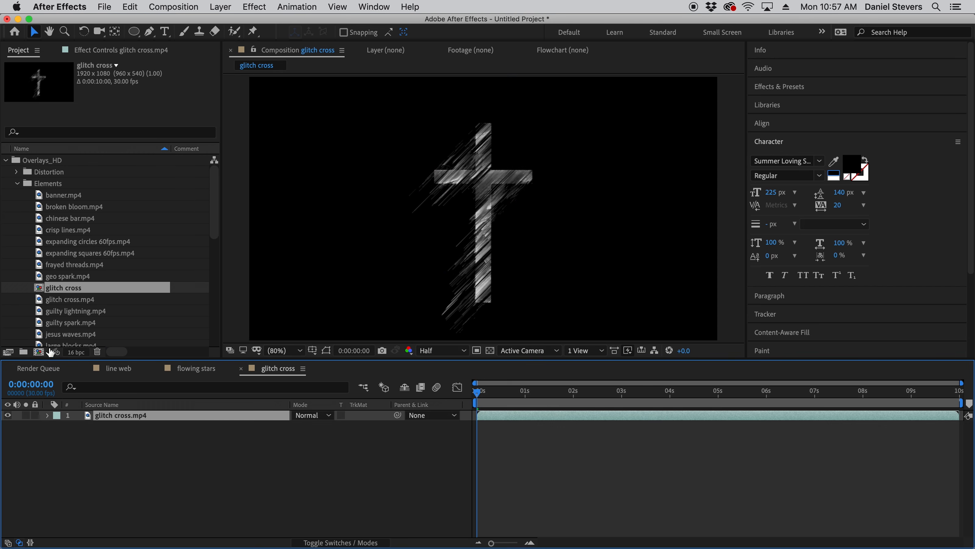
# - Add no other name.mp4 above the glitch cross.mp4 layer and set its blending mode to Lighten
pyautogui.moveTo(487, 357); pyautogui.dragTo(486, 421)
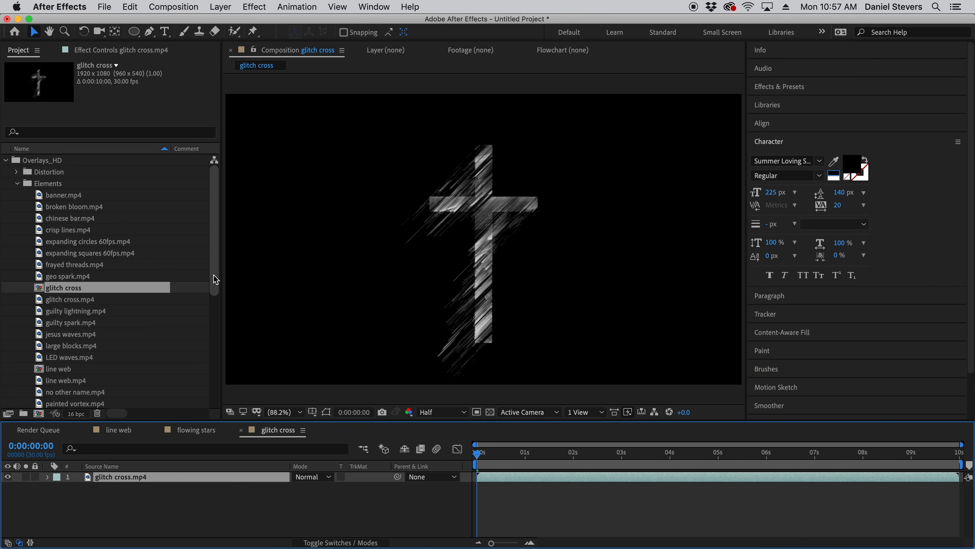
pyautogui.scroll(-3, 215, 279)
pyautogui.click(74, 362)
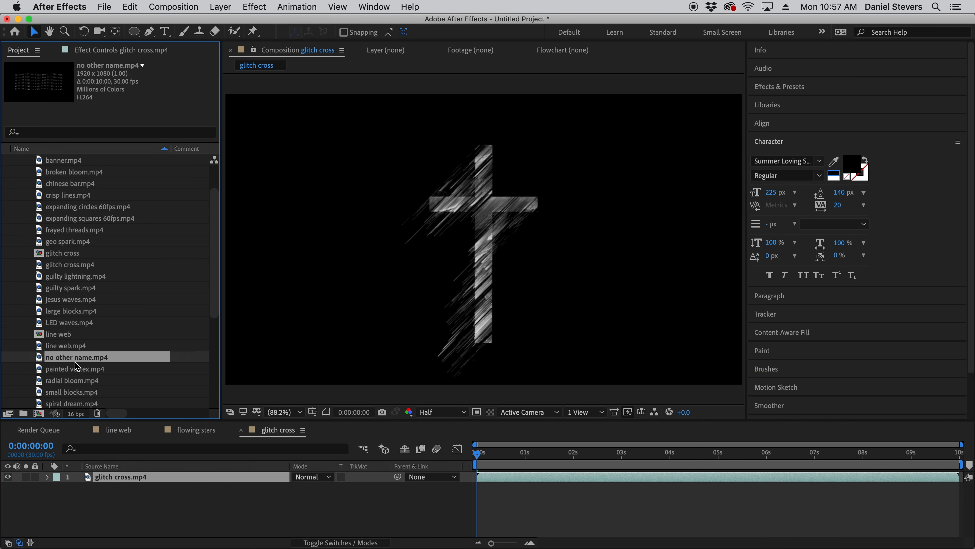
pyautogui.moveTo(63, 362); pyautogui.dragTo(148, 482)
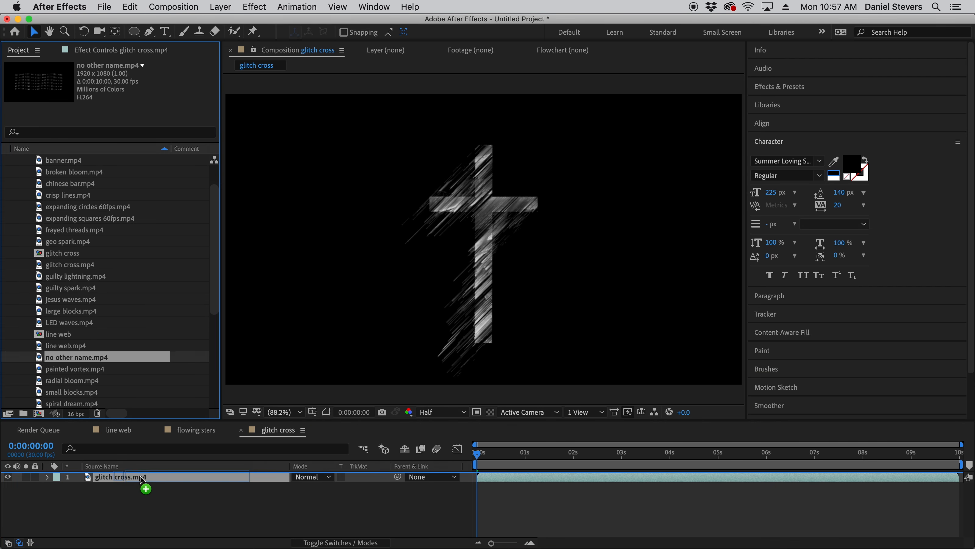
pyautogui.click(319, 477)
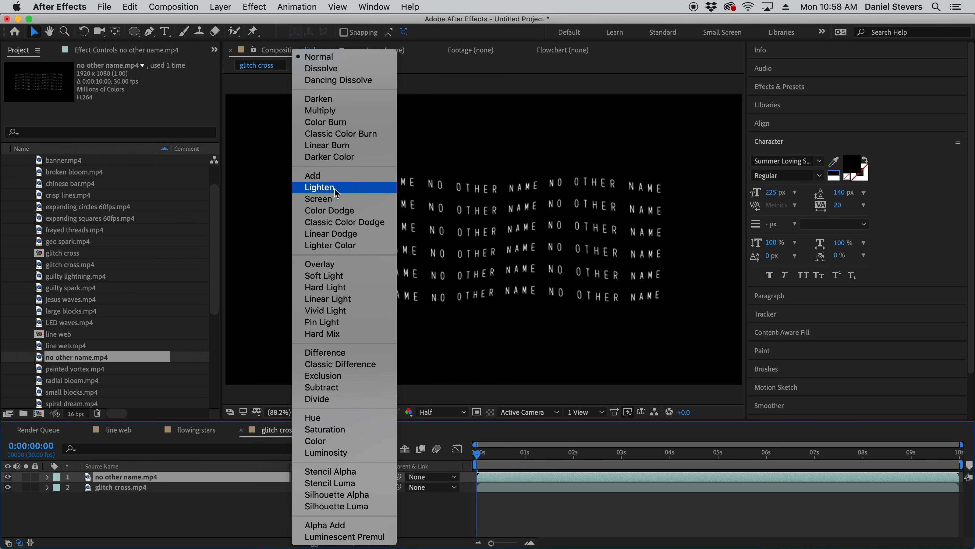
pyautogui.click(319, 187)
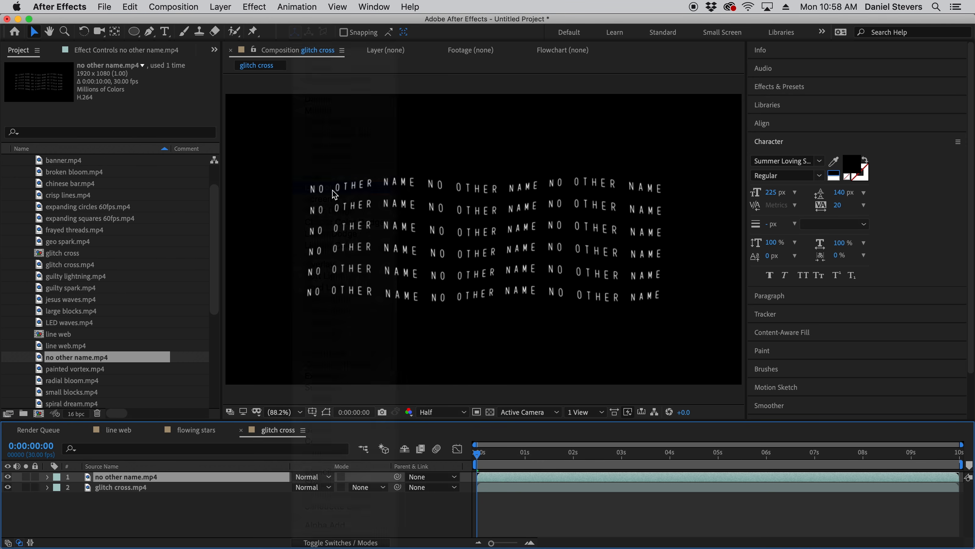
# - Try the Screen blending mode on the no other name.mp4 layer and return it to Lighten
pyautogui.click(324, 480)
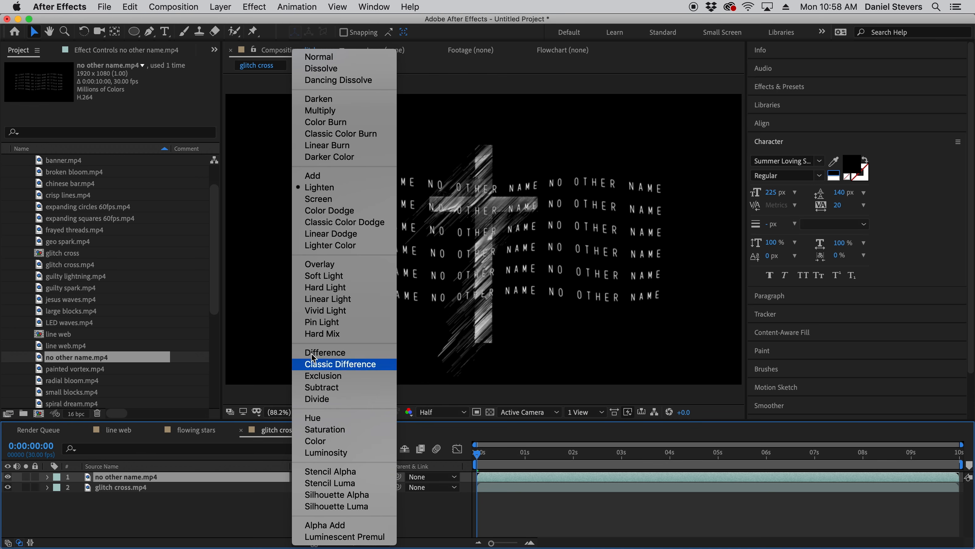
pyautogui.click(309, 200)
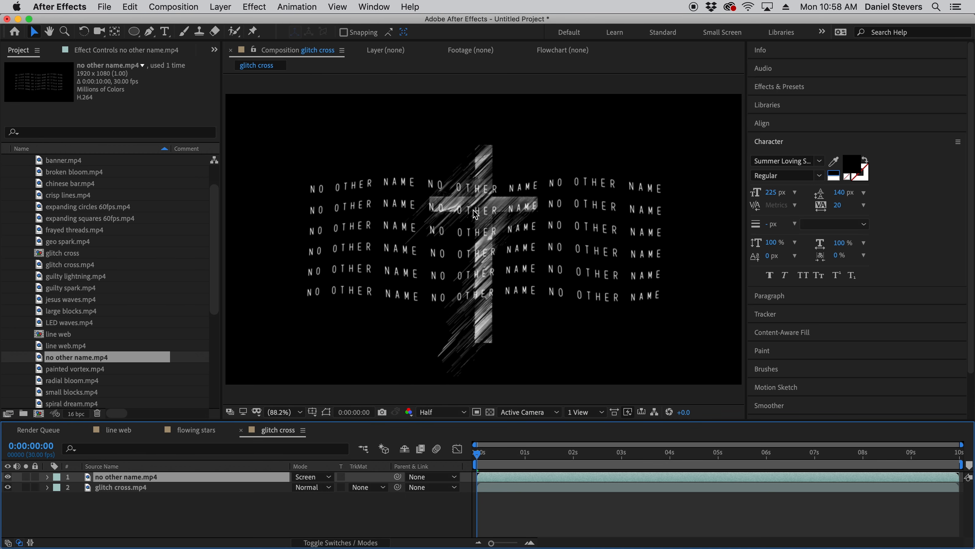
pyautogui.click(325, 479)
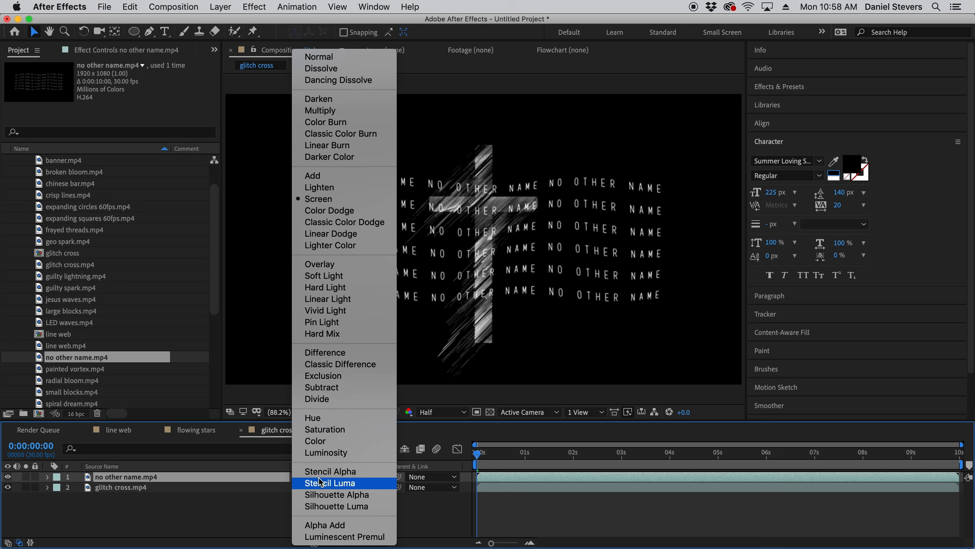
pyautogui.click(335, 192)
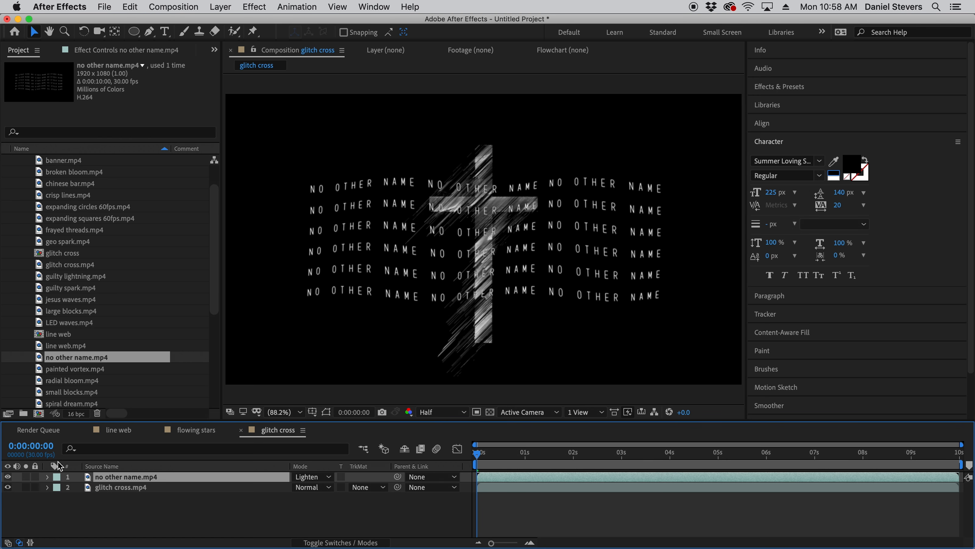
# - Collapse the Elements and Overlays_HD folders to bring the sample motions footage into view
pyautogui.moveTo(222, 228); pyautogui.dragTo(220, 225)
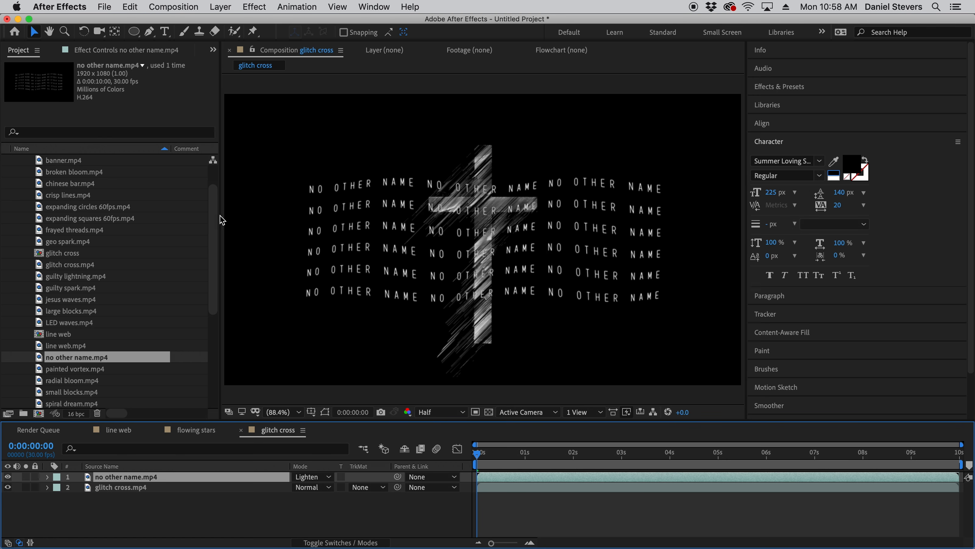
pyautogui.scroll(3, 215, 211)
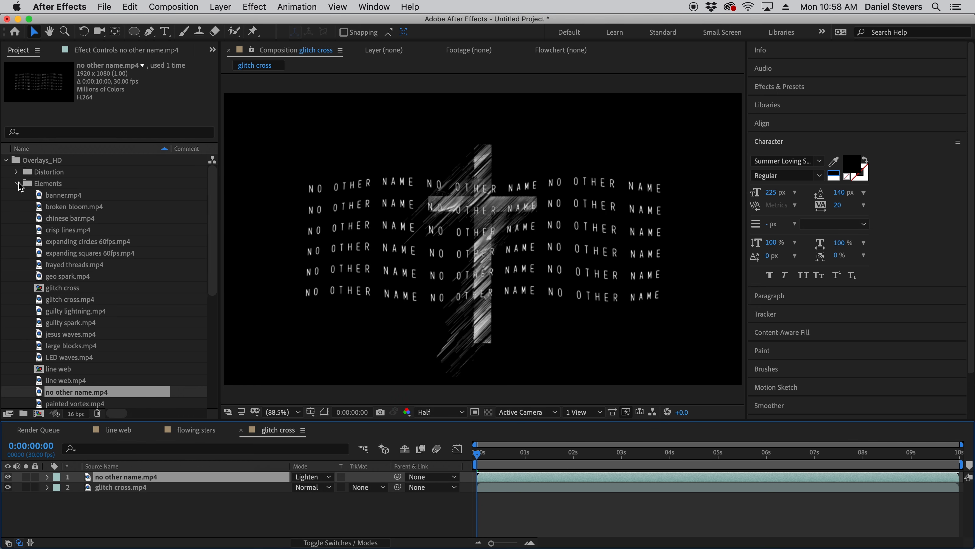
pyautogui.click(17, 184)
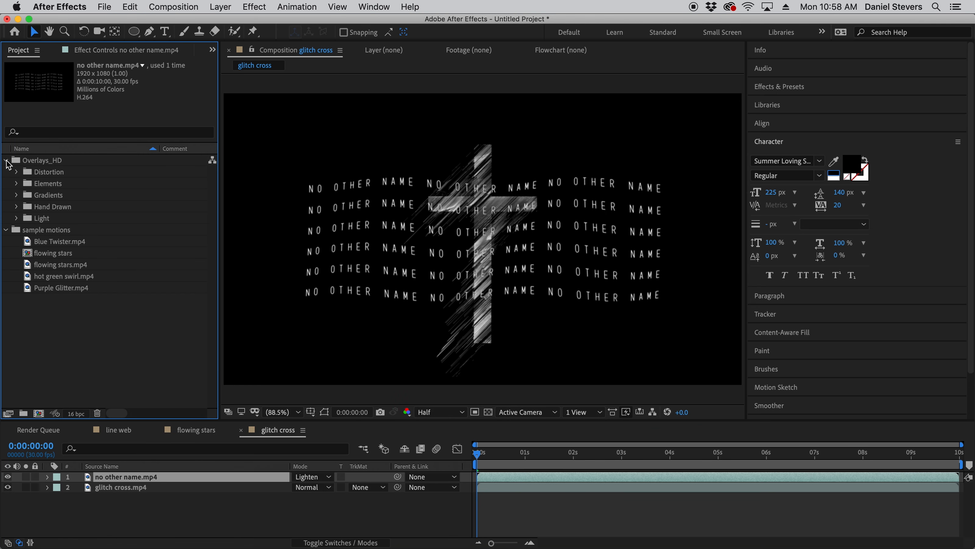
pyautogui.click(6, 160)
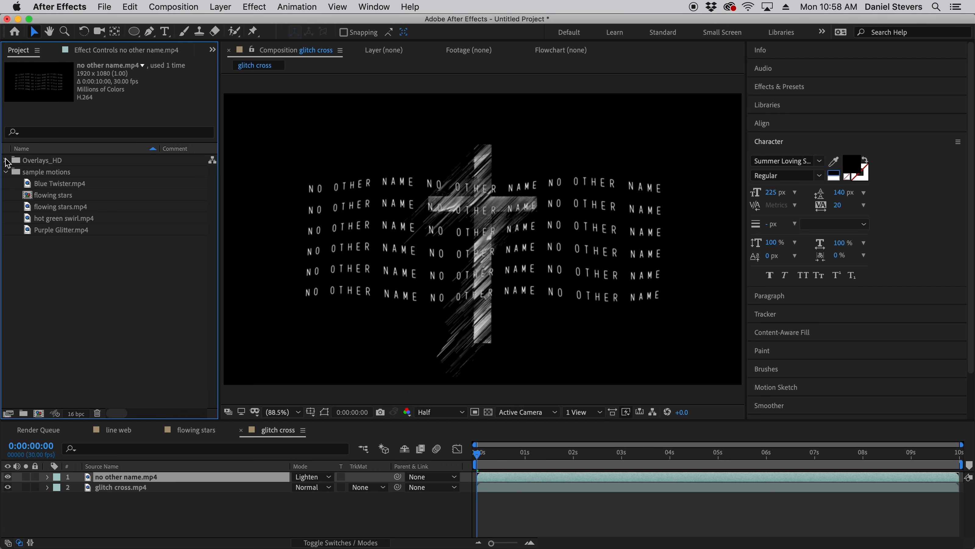
# - Place Blue Twister.mp4 directly beneath the no other name.mp4 layer and give it a Luma Matte from that layer
pyautogui.click(53, 232)
pyautogui.click(47, 184)
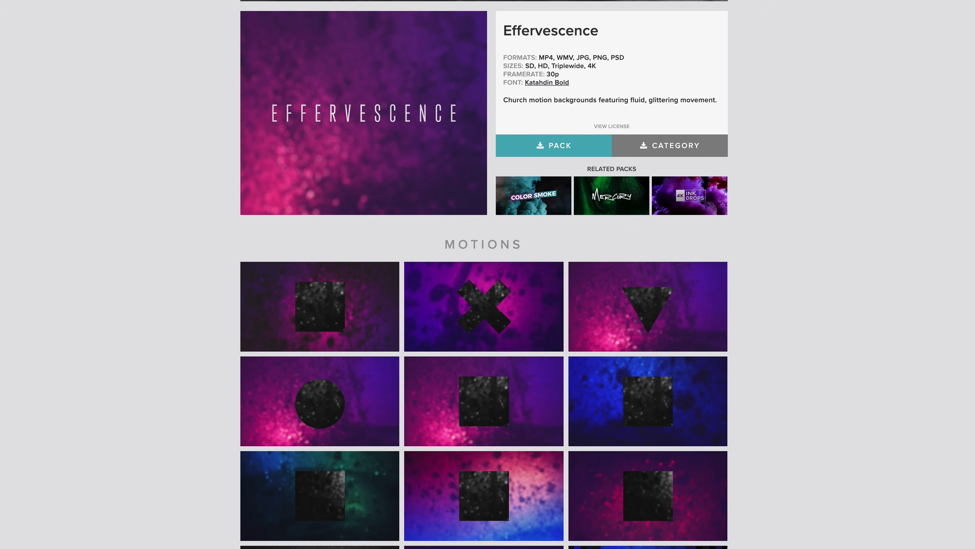
pyautogui.scroll(-2, 484, 274)
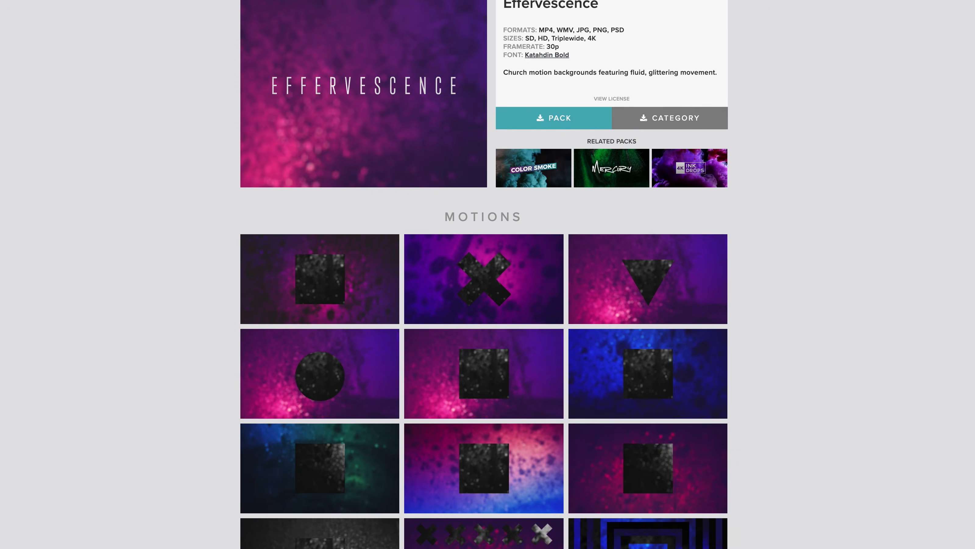
pyautogui.scroll(-10, 483, 274)
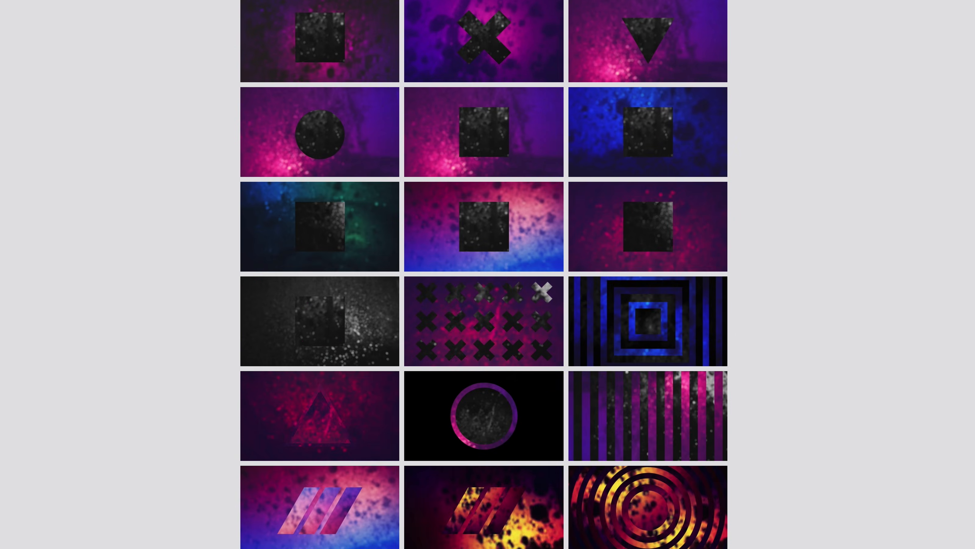
pyautogui.scroll(-2, 484, 274)
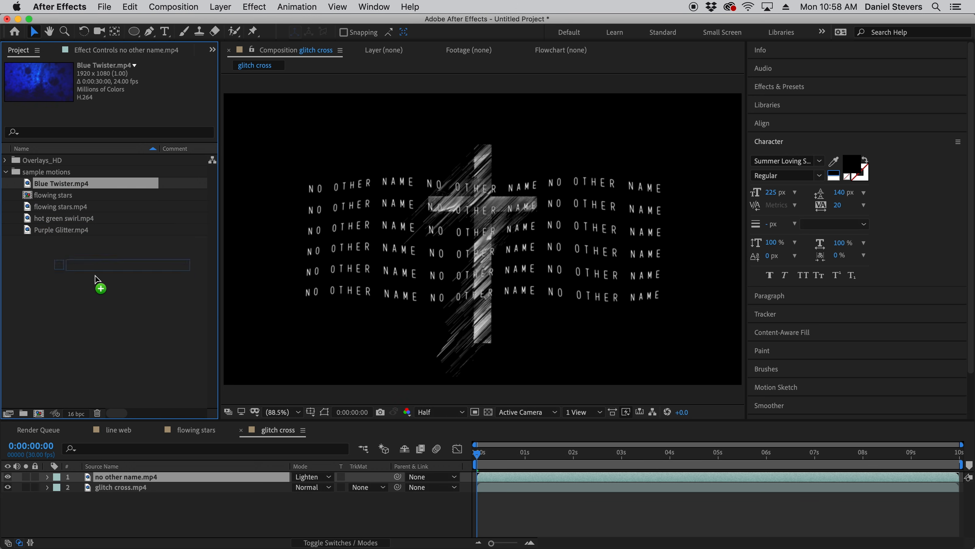
pyautogui.moveTo(97, 283); pyautogui.dragTo(142, 488)
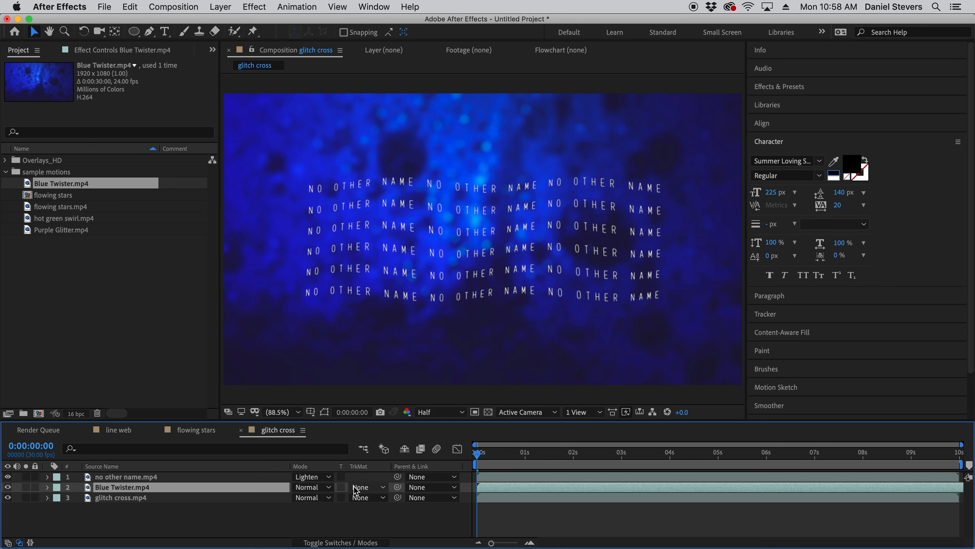
pyautogui.click(370, 492)
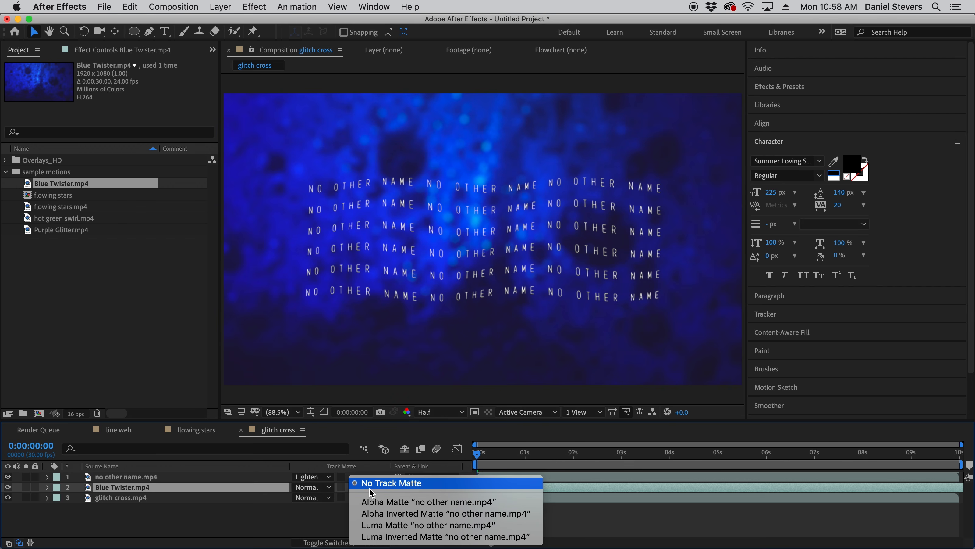
pyautogui.click(380, 525)
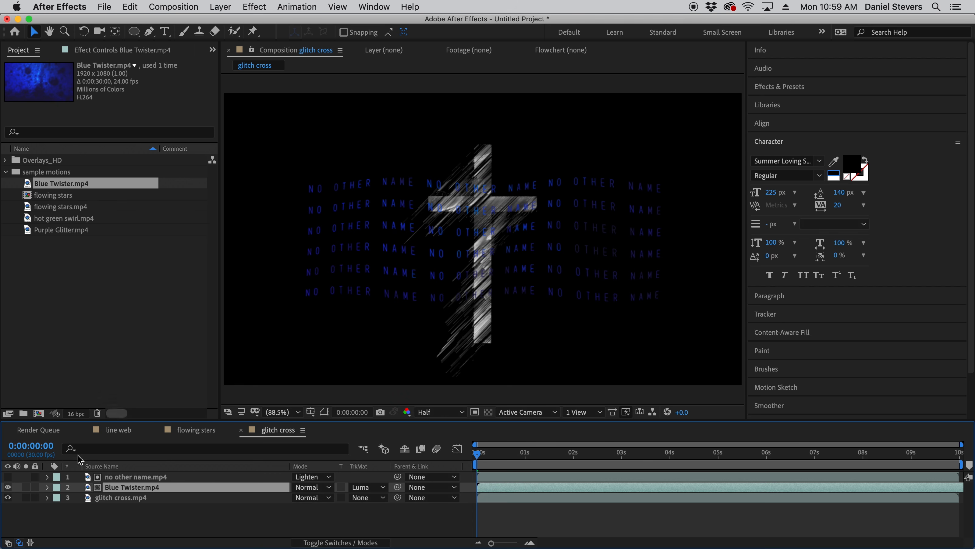
# - Move glitch cross.mp4 to the top of the layer stack and use it as the Luma Matte for Purple Glitter.mp4 placed directly beneath it
pyautogui.click(117, 499)
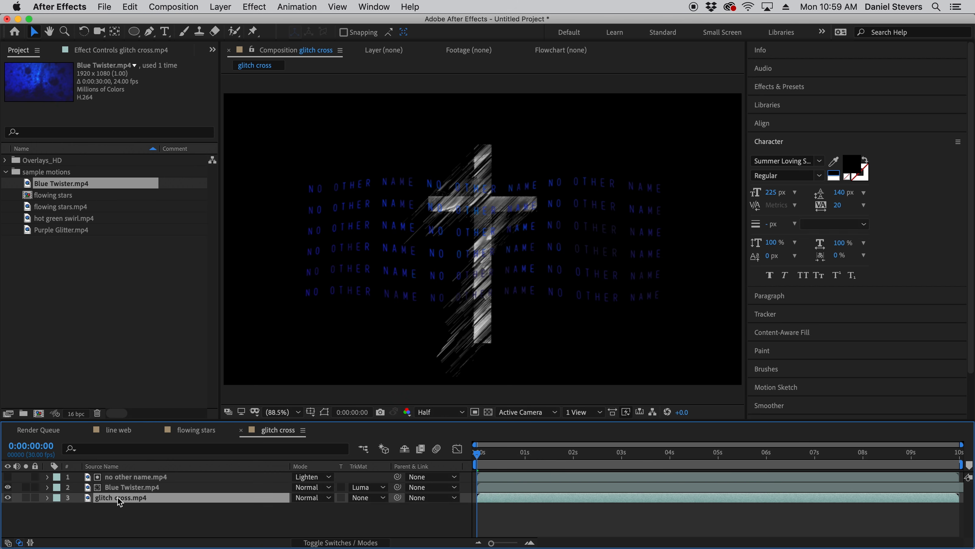
pyautogui.moveTo(115, 500); pyautogui.dragTo(117, 476)
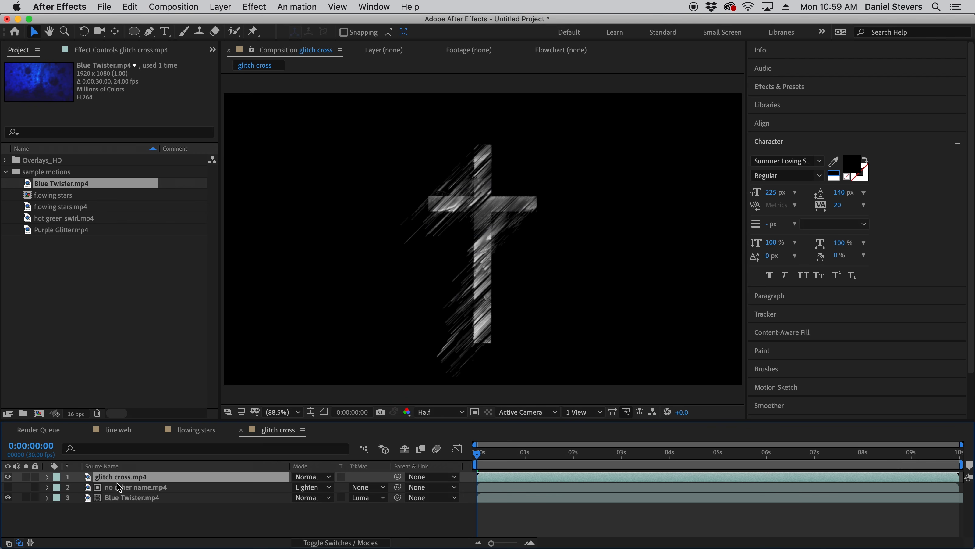
pyautogui.click(51, 220)
pyautogui.click(49, 231)
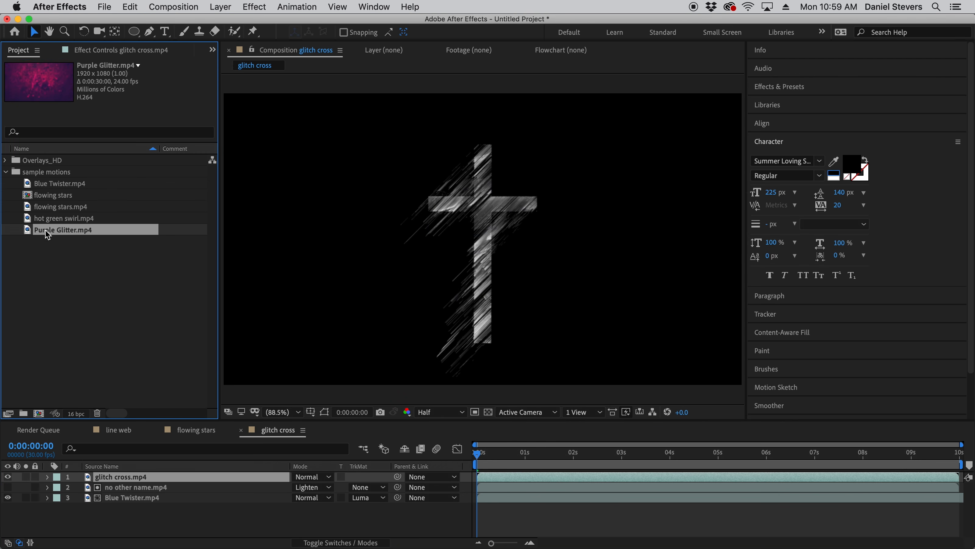
pyautogui.moveTo(48, 231); pyautogui.dragTo(144, 486)
pyautogui.click(384, 487)
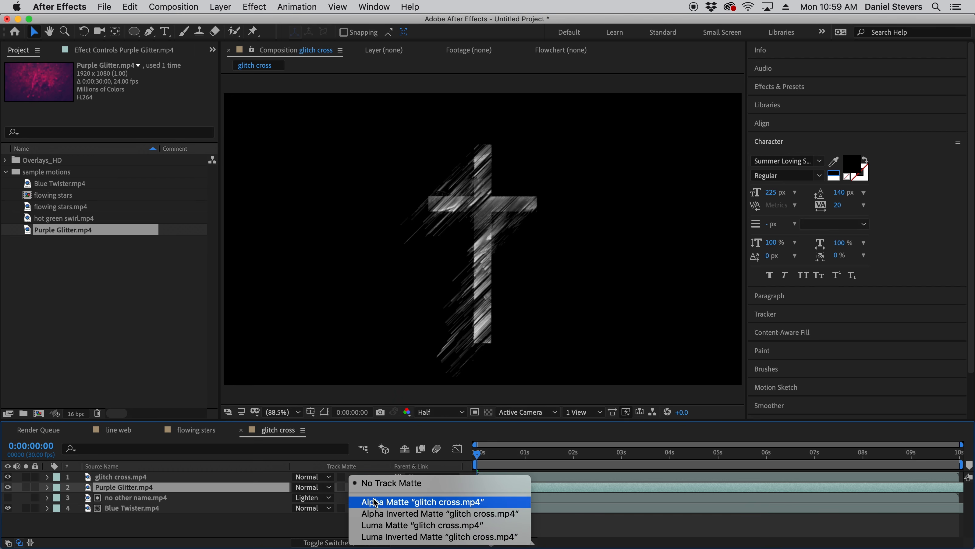
pyautogui.click(376, 524)
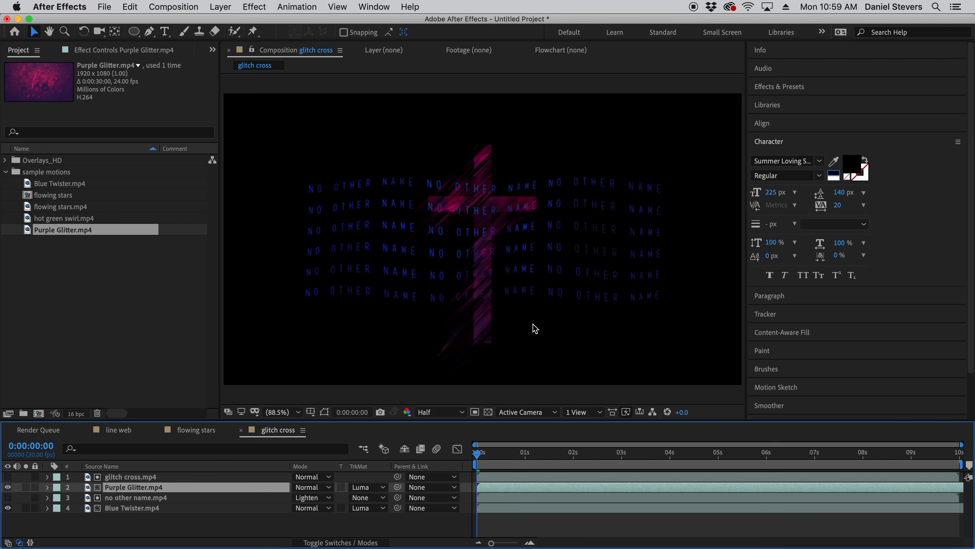
# - Preview the first seconds of the composition and move to its last frame, 0:00:09:29
pyautogui.press('space')
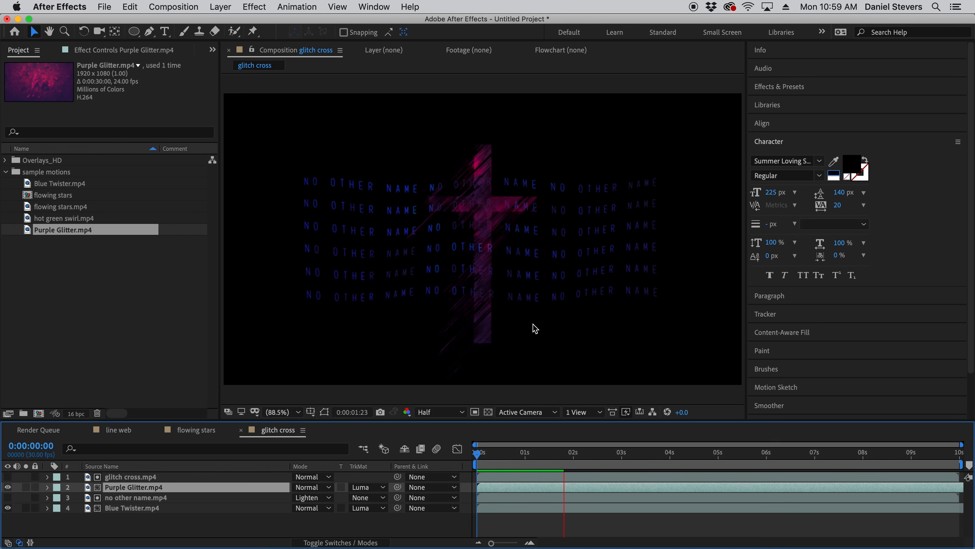
pyautogui.press('space')
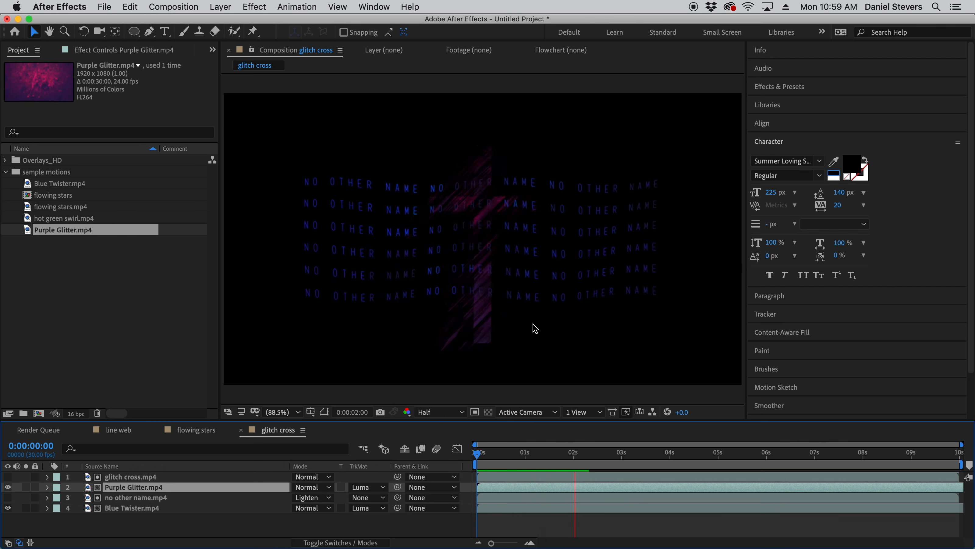
pyautogui.click(955, 466)
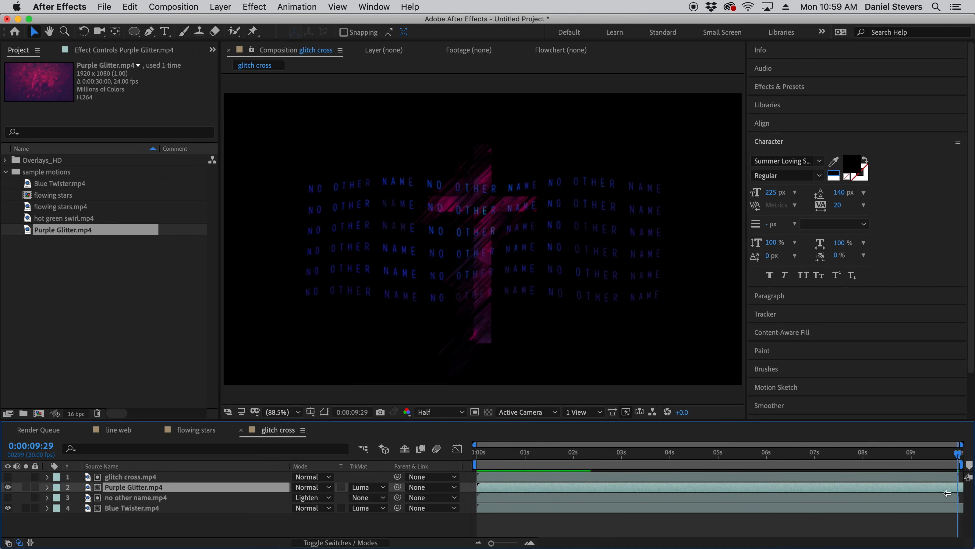
# - Check the source durations of the Blue Twister.mp4 and Purple Glitter.mp4 clips
pyautogui.click(144, 507)
pyautogui.click(151, 488)
pyautogui.moveTo(955, 458)
pyautogui.mouseDown()
pyautogui.moveTo(850, 458)
pyautogui.moveTo(958, 458)
pyautogui.mouseUp()
pyautogui.click(57, 183)
pyautogui.click(62, 231)
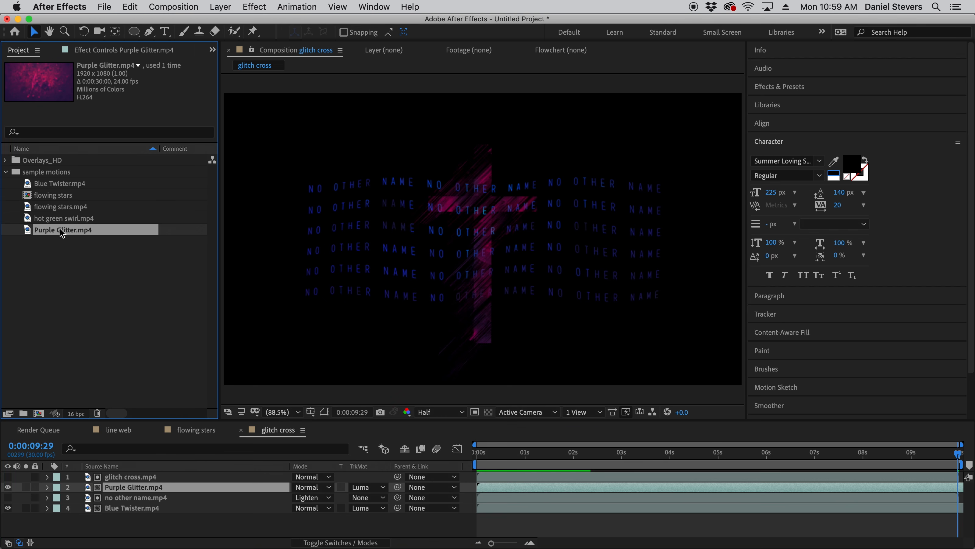
# - Set the glitch cross composition's duration to 30 seconds
pyautogui.click(185, 537)
pyautogui.click(172, 7)
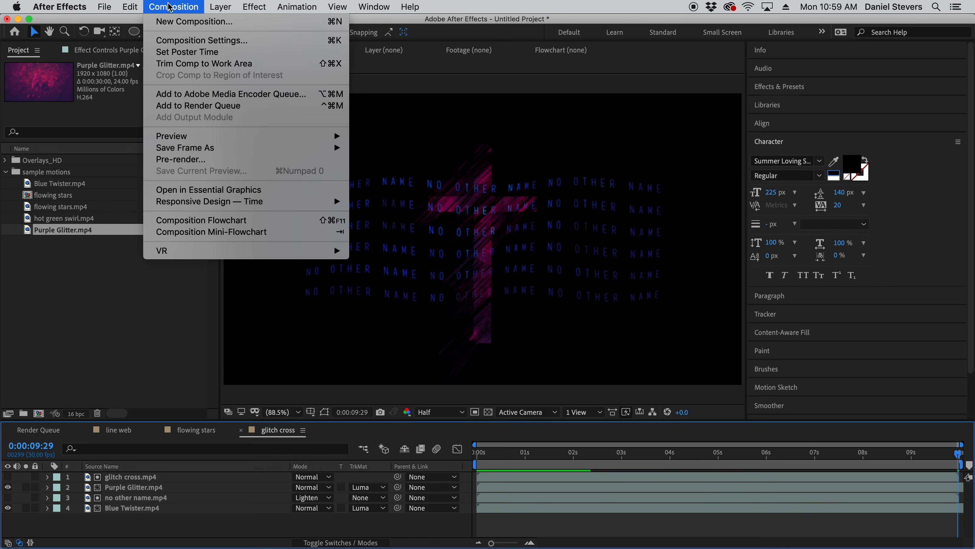
pyautogui.click(183, 40)
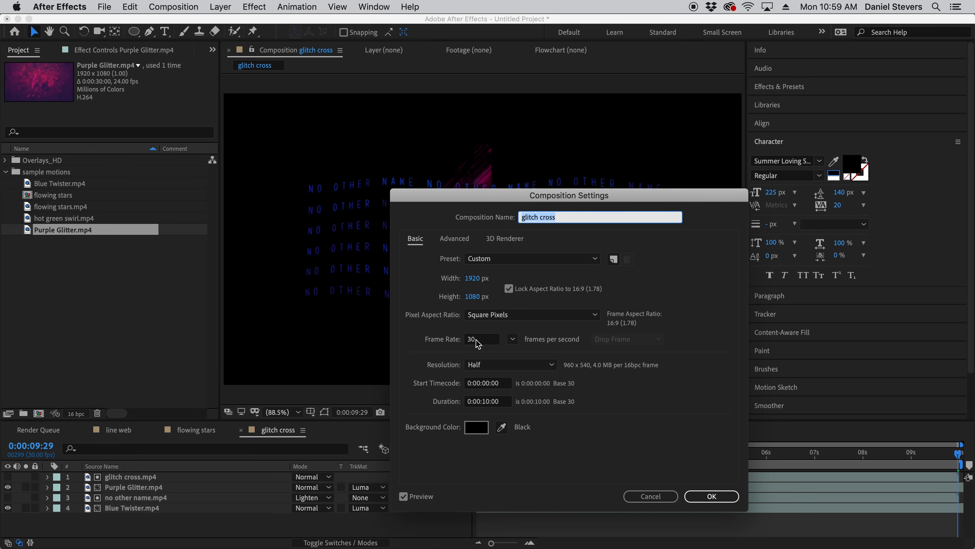
pyautogui.click(486, 402)
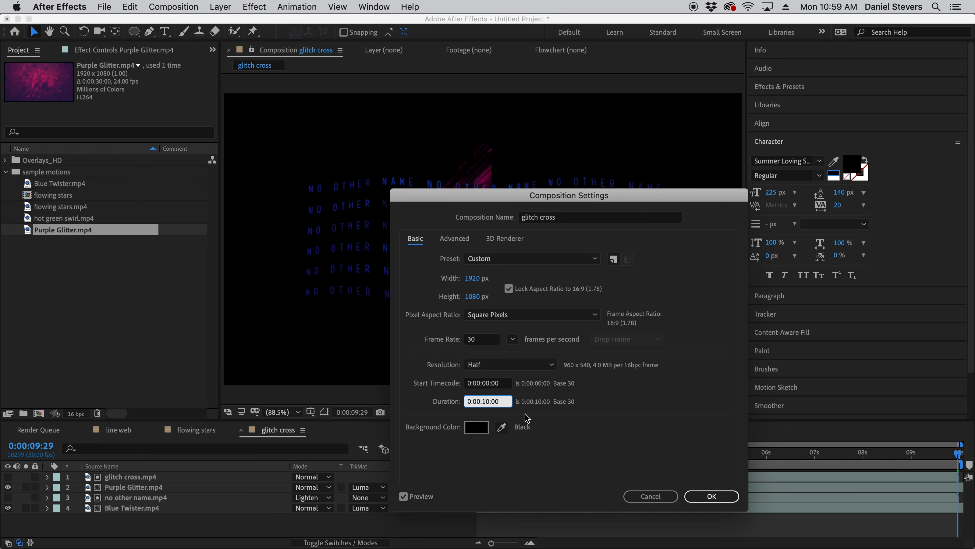
pyautogui.write('3000')
pyautogui.press('Return')
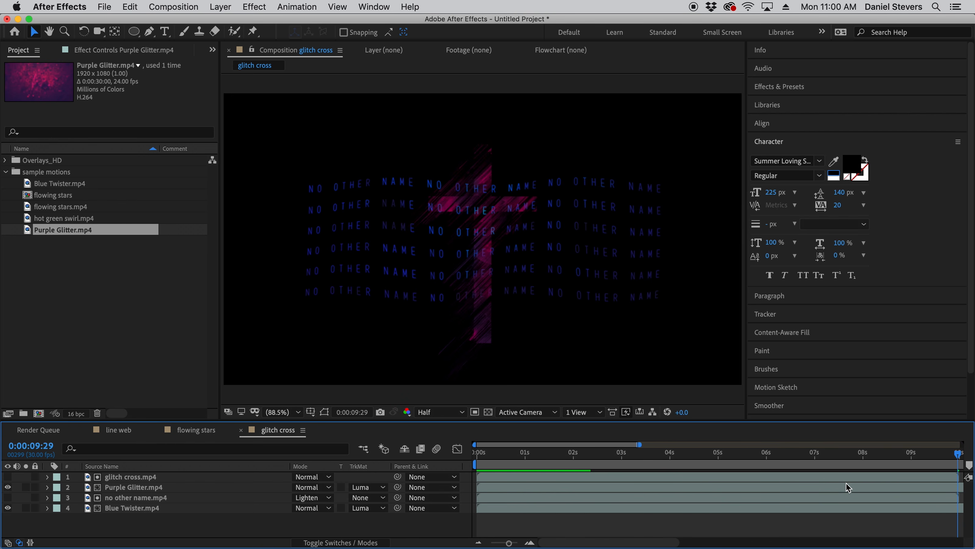
# - Scrub between about 0:00:06:09 and 0:00:09:08 to examine where the overlay clips end within the longer composition
pyautogui.scroll(-5, 838, 486)
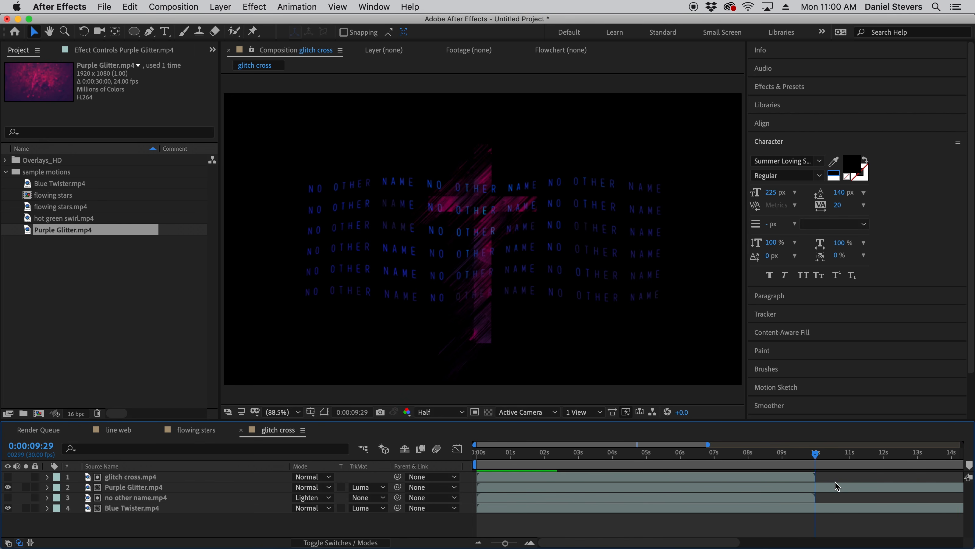
pyautogui.scroll(-2, 810, 497)
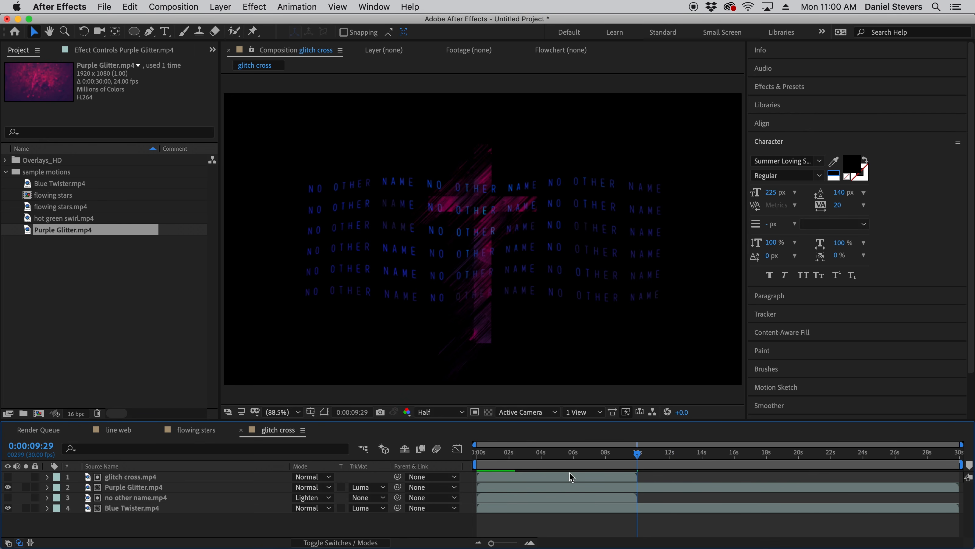
pyautogui.moveTo(642, 459); pyautogui.dragTo(581, 465)
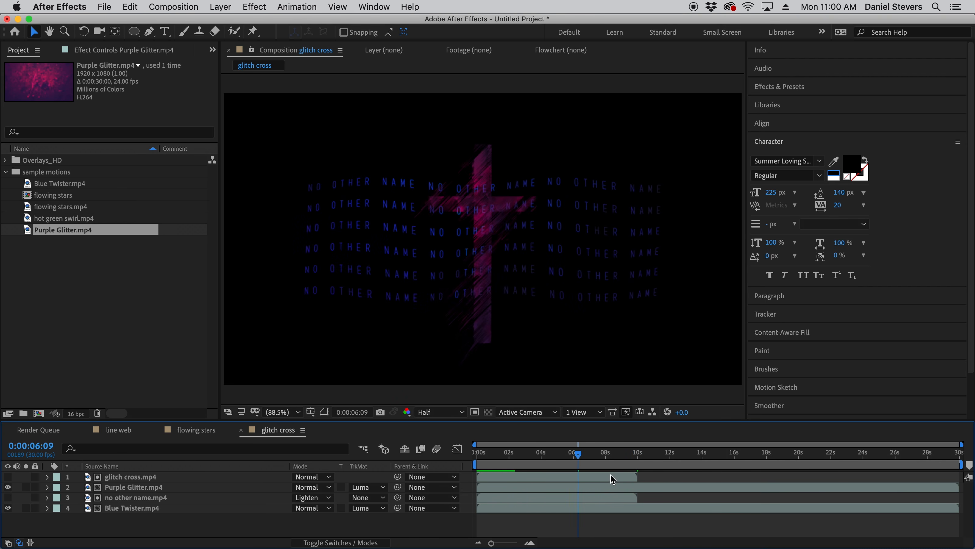
pyautogui.moveTo(958, 459); pyautogui.dragTo(626, 461)
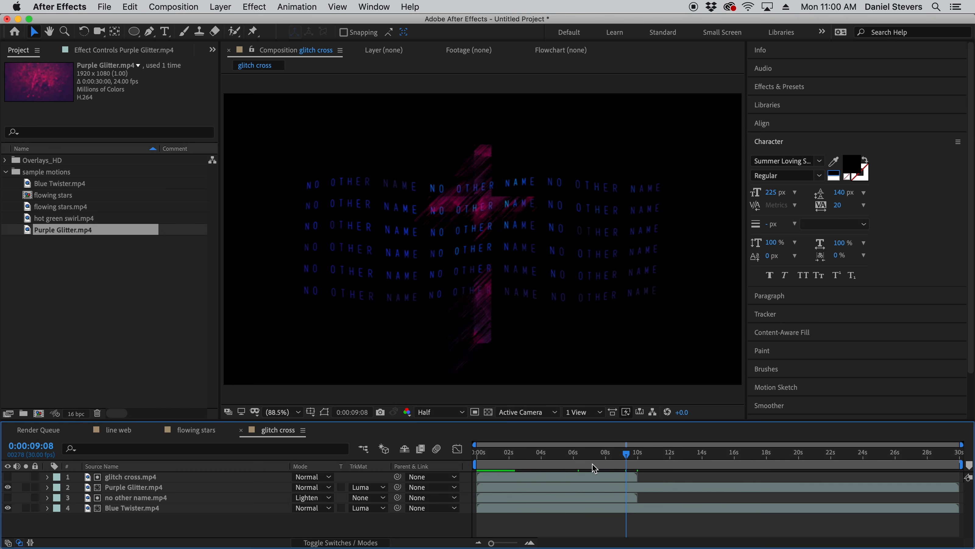
# - Reveal the source footage of the glitch cross.mp4 layer in the project
pyautogui.click(576, 480)
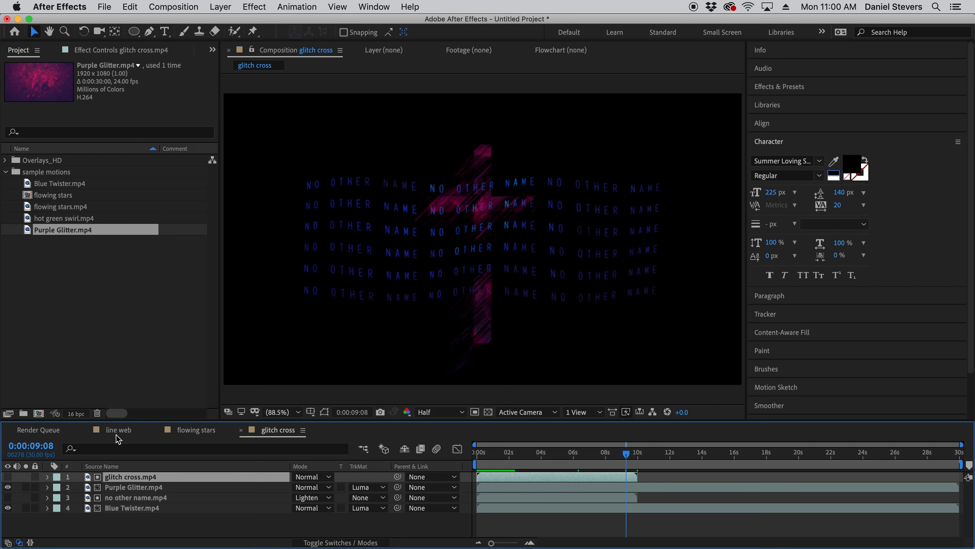
pyautogui.rightClick(125, 483)
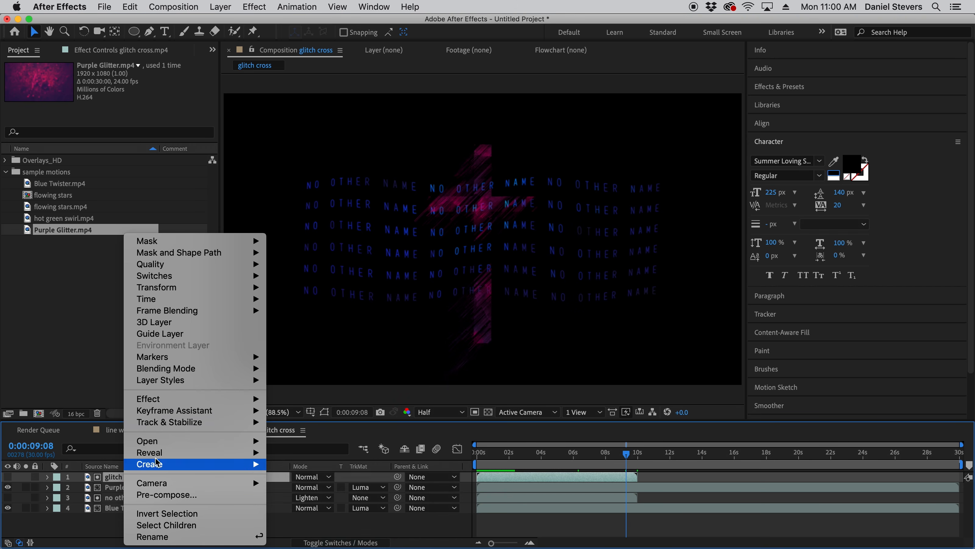
pyautogui.moveTo(159, 454)
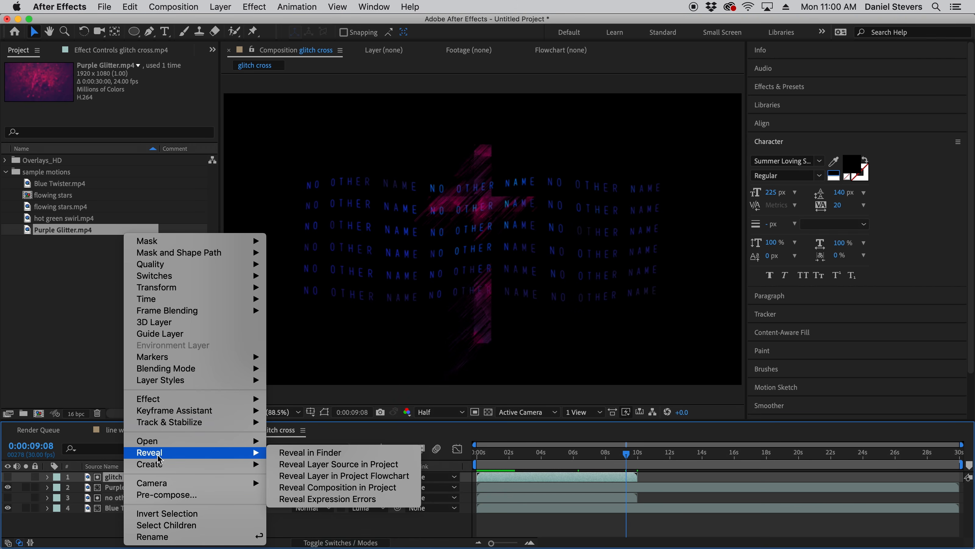
pyautogui.click(318, 464)
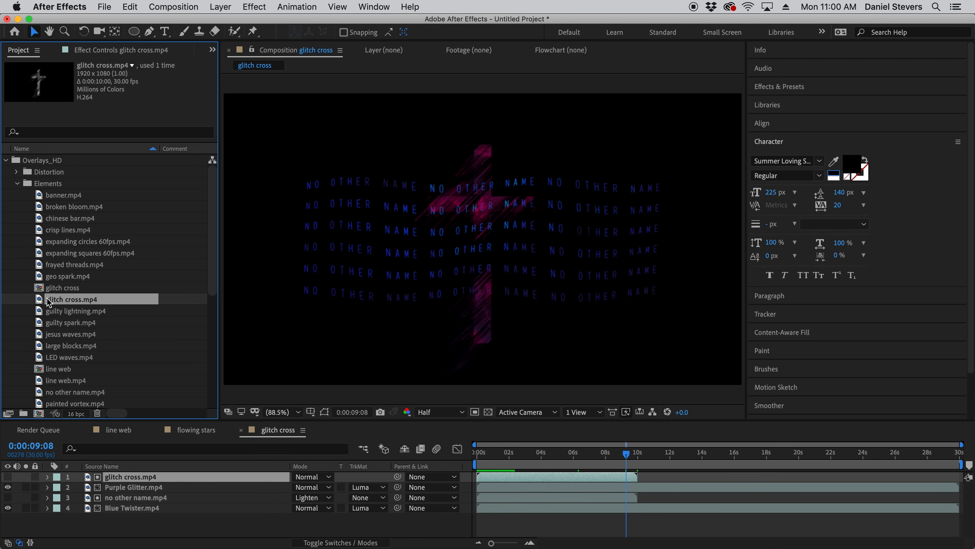
# - Interpret the glitch cross.mp4 footage to loop 3 times and extend its layer to the 30-second end of the composition
pyautogui.rightClick(62, 301)
pyautogui.moveTo(120, 379)
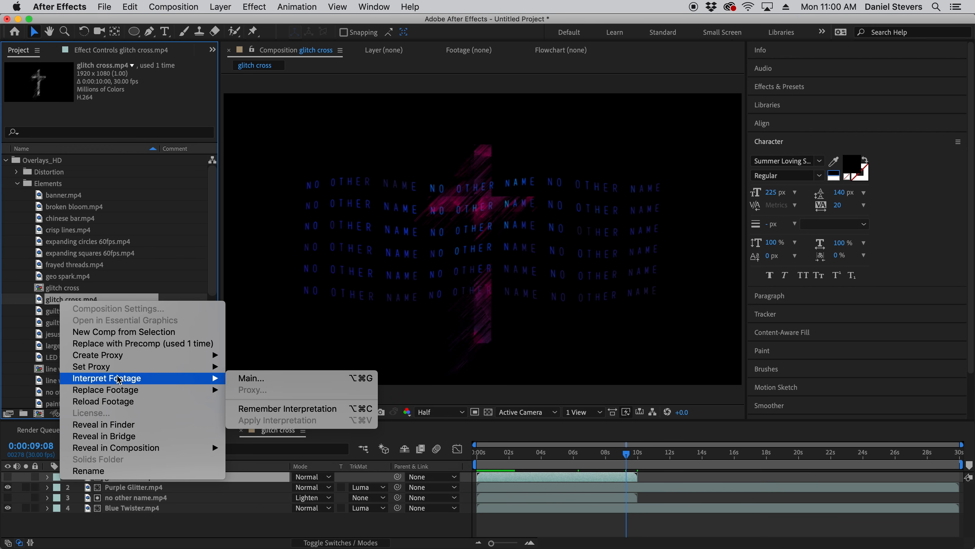
pyautogui.click(251, 378)
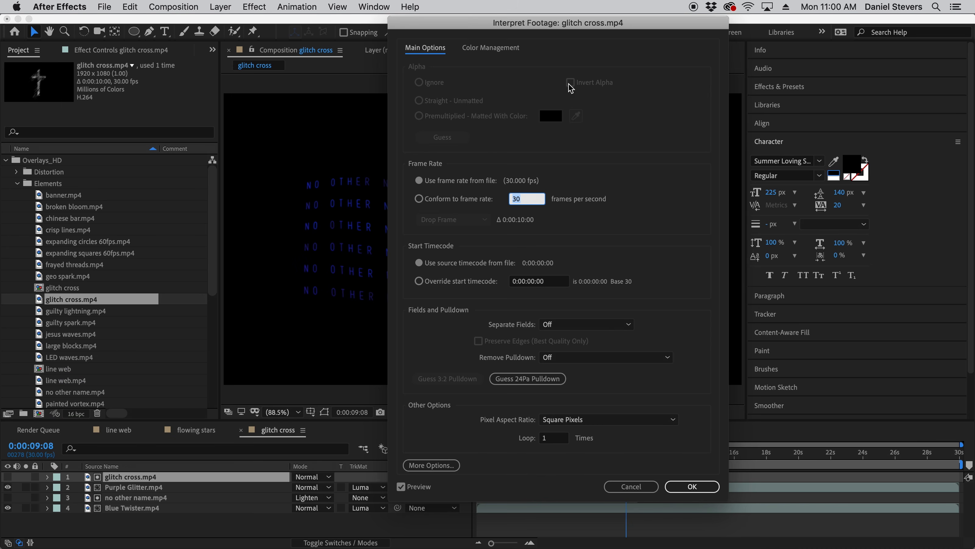
pyautogui.moveTo(474, 31); pyautogui.dragTo(415, 33)
pyautogui.click(491, 439)
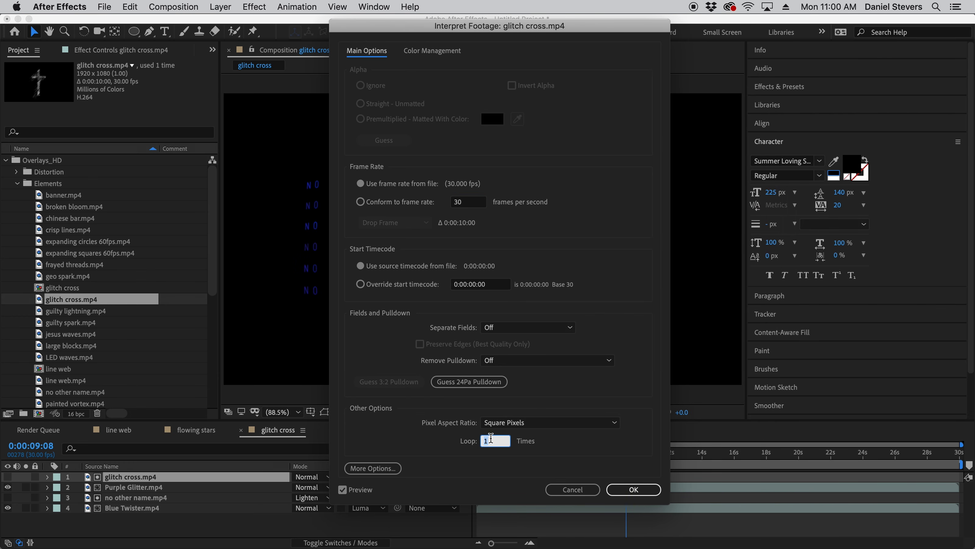
pyautogui.write('3')
pyautogui.click(638, 491)
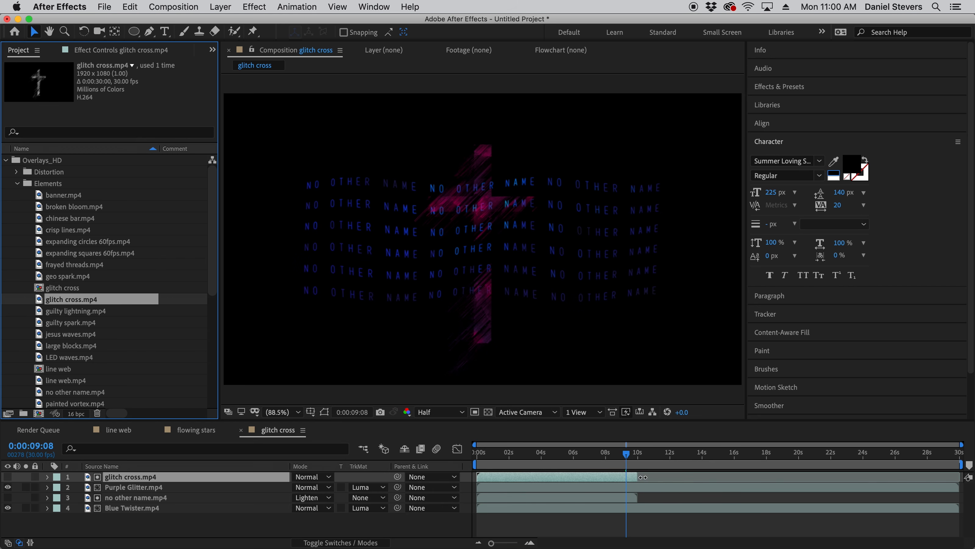
pyautogui.moveTo(638, 476); pyautogui.dragTo(969, 480)
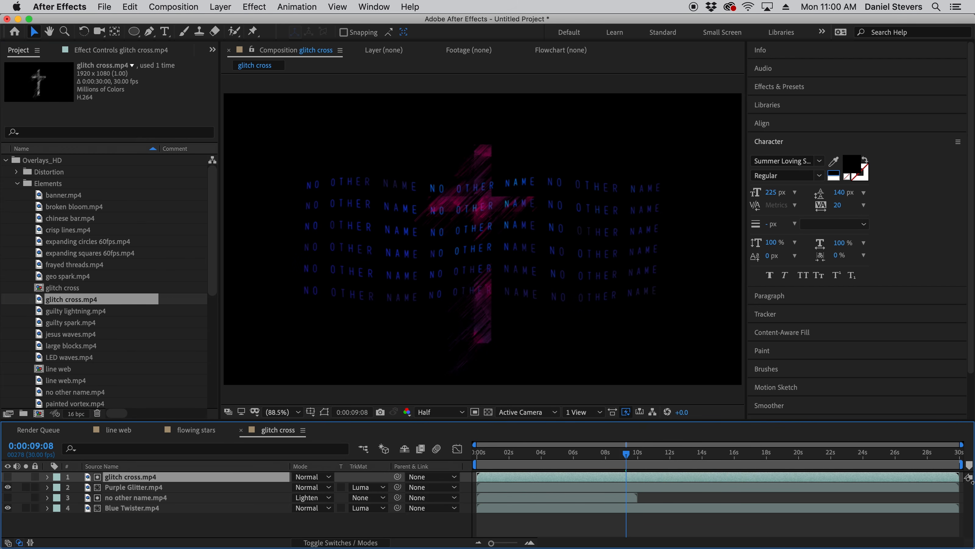
# - Reveal the source footage of the no other name.mp4 layer in the project
pyautogui.click(131, 498)
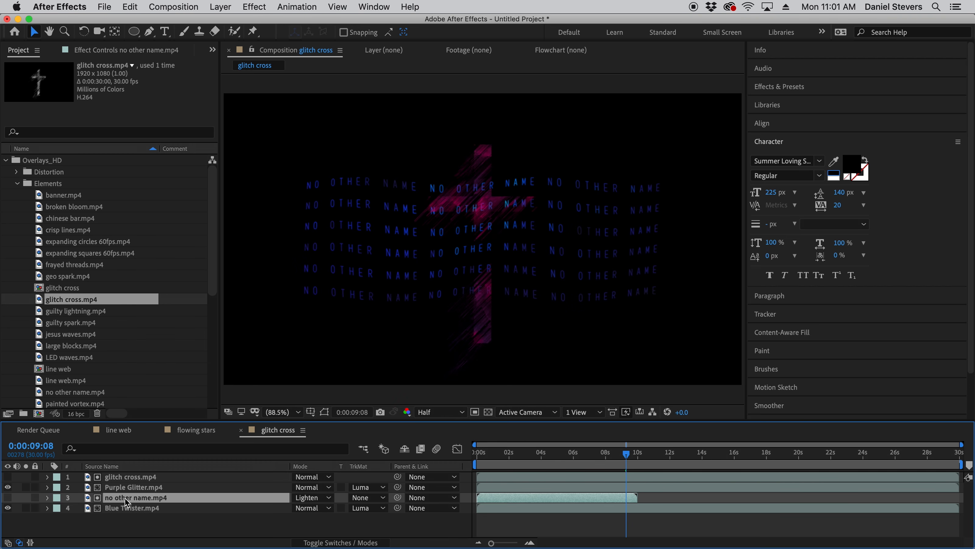
pyautogui.rightClick(125, 498)
pyautogui.moveTo(156, 455)
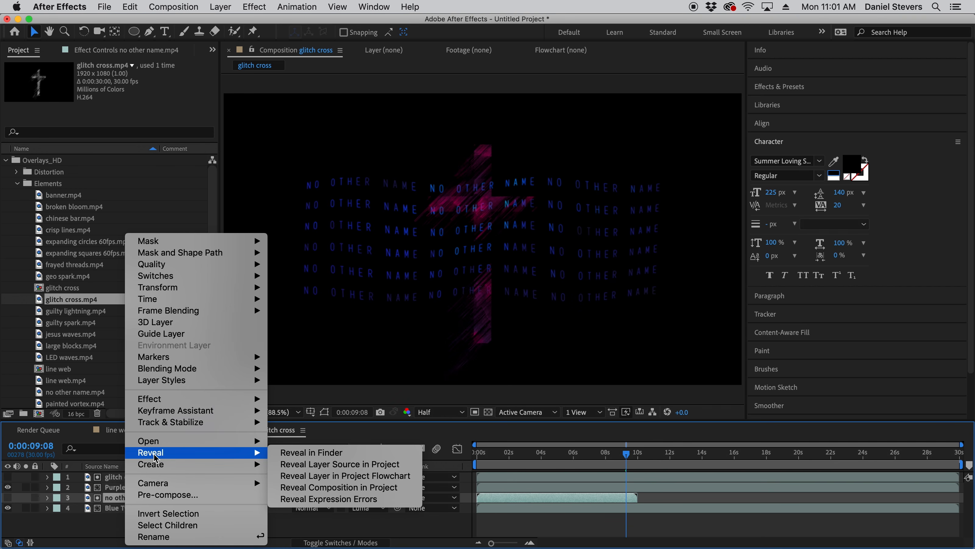
pyautogui.click(313, 464)
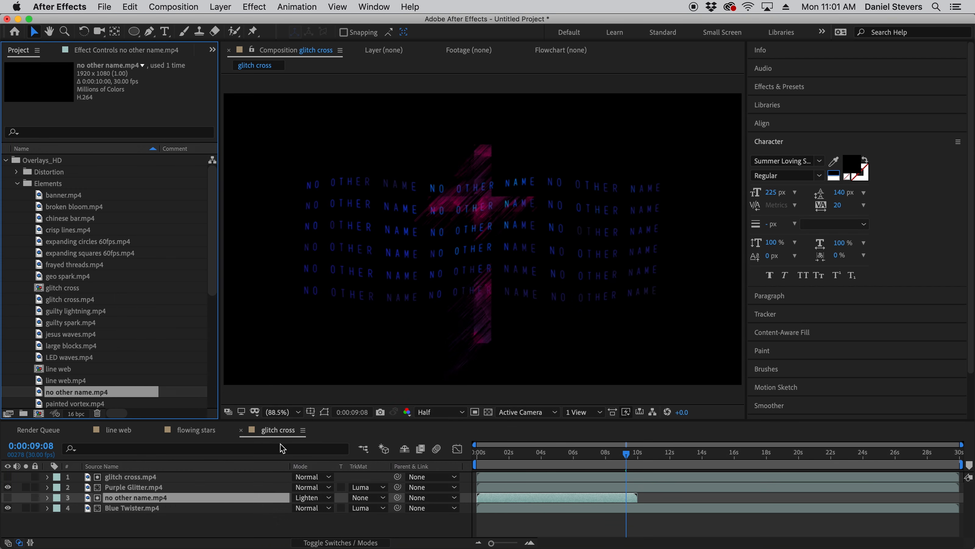
# - Interpret the no other name.mp4 footage to loop 3 times and extend its layer to the 30-second end of the composition
pyautogui.rightClick(74, 396)
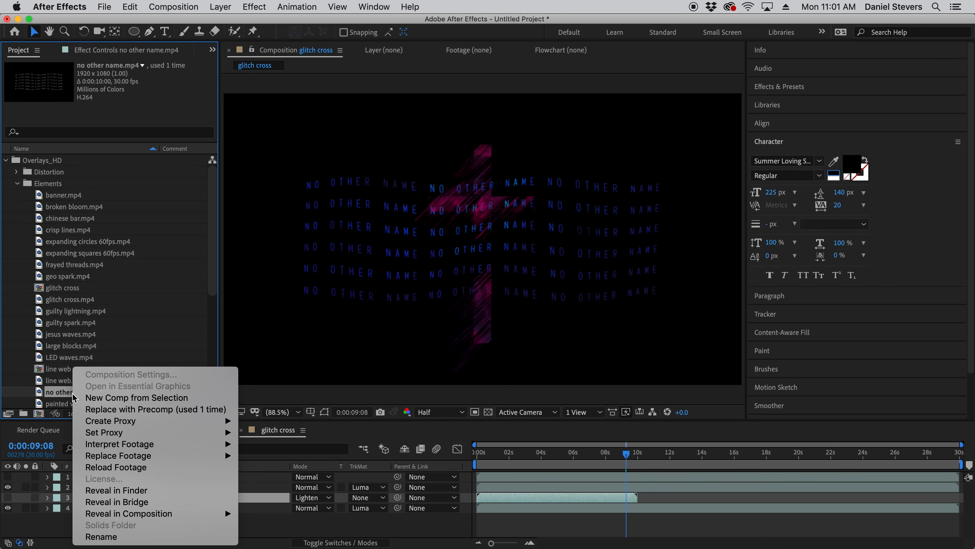
pyautogui.moveTo(218, 446)
pyautogui.click(284, 447)
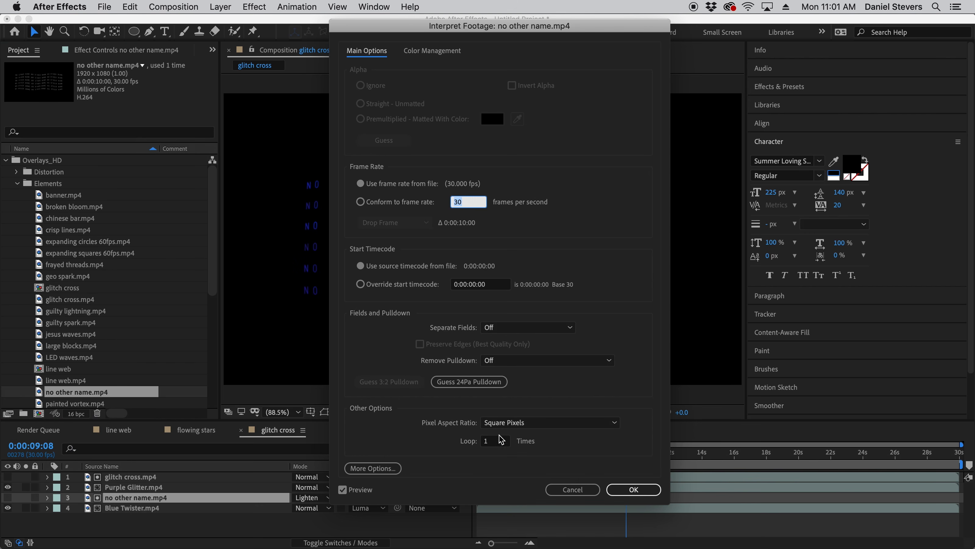
pyautogui.click(499, 441)
pyautogui.write('3')
pyautogui.click(637, 490)
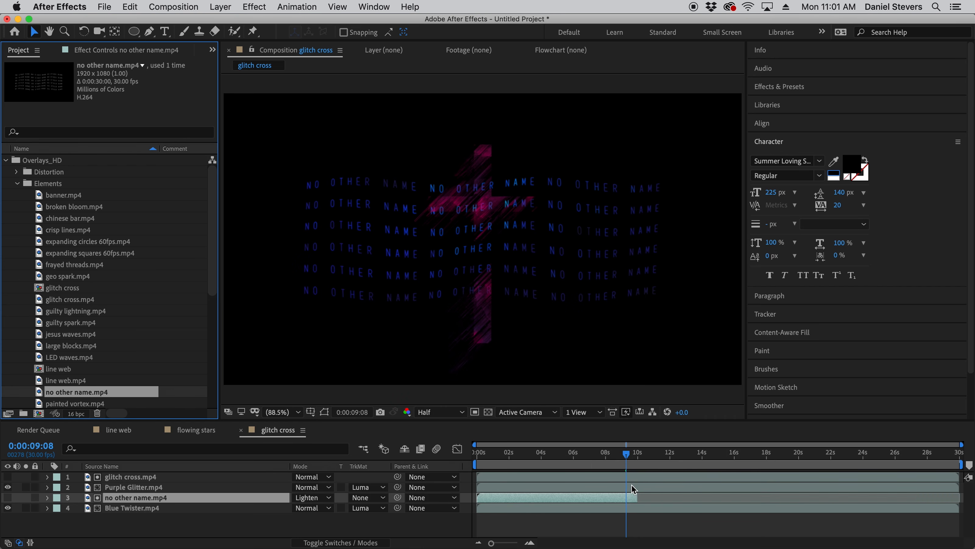
pyautogui.moveTo(639, 495); pyautogui.dragTo(964, 497)
pyautogui.click(885, 524)
# - Scrub past the 10-second loop point to 0:00:21:20 and preview the glitch cross composition
pyautogui.moveTo(627, 456)
pyautogui.mouseDown()
pyautogui.moveTo(560, 456)
pyautogui.moveTo(646, 461)
pyautogui.mouseUp()
pyautogui.click(826, 464)
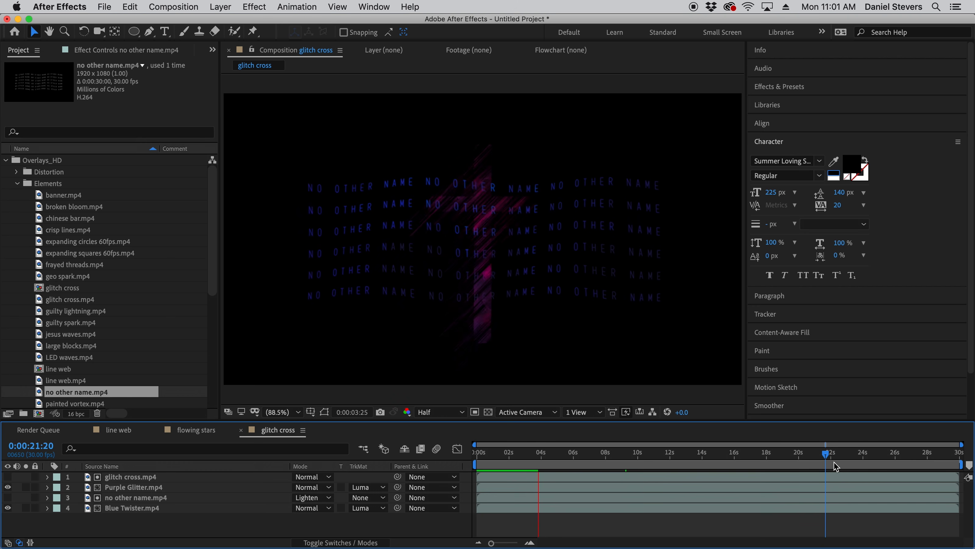
pyautogui.press('space')
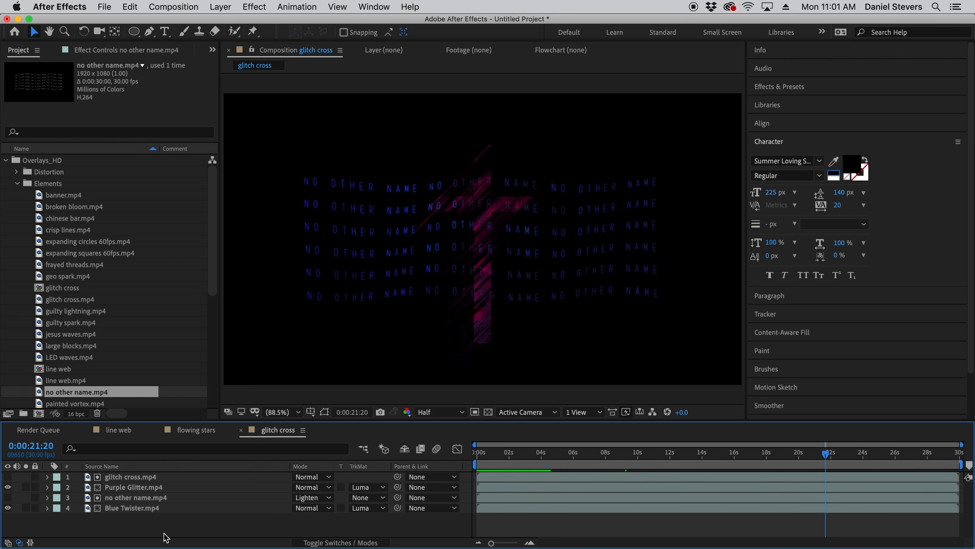
# - Add the glitch cross composition to the render queue
pyautogui.click(177, 6)
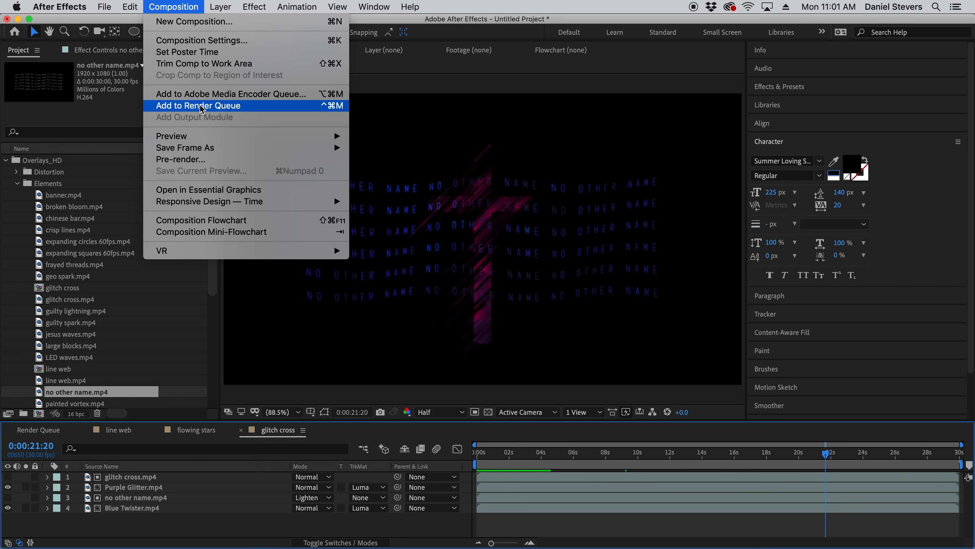
pyautogui.click(202, 109)
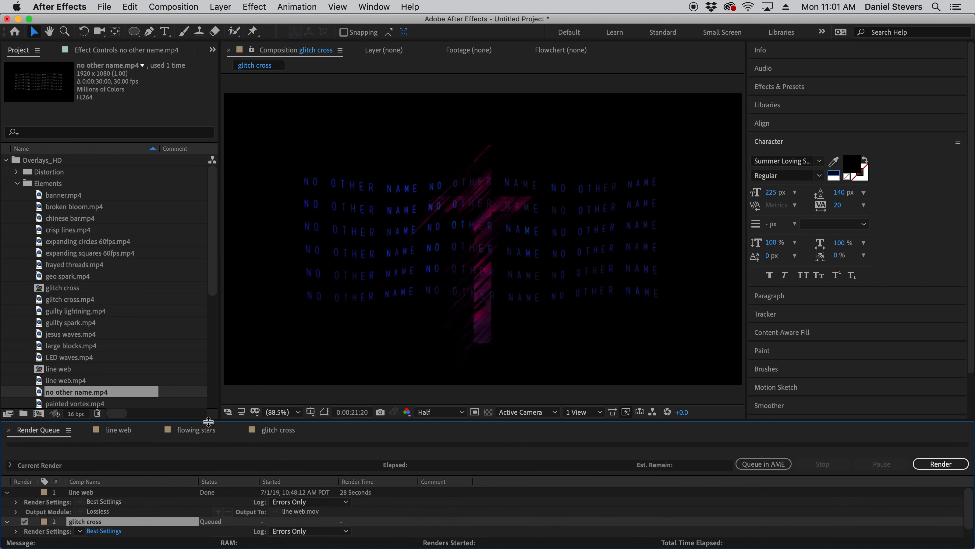
# - Look through the open flowing stars, line web and glitch cross compositions and return to the render queue
pyautogui.click(204, 430)
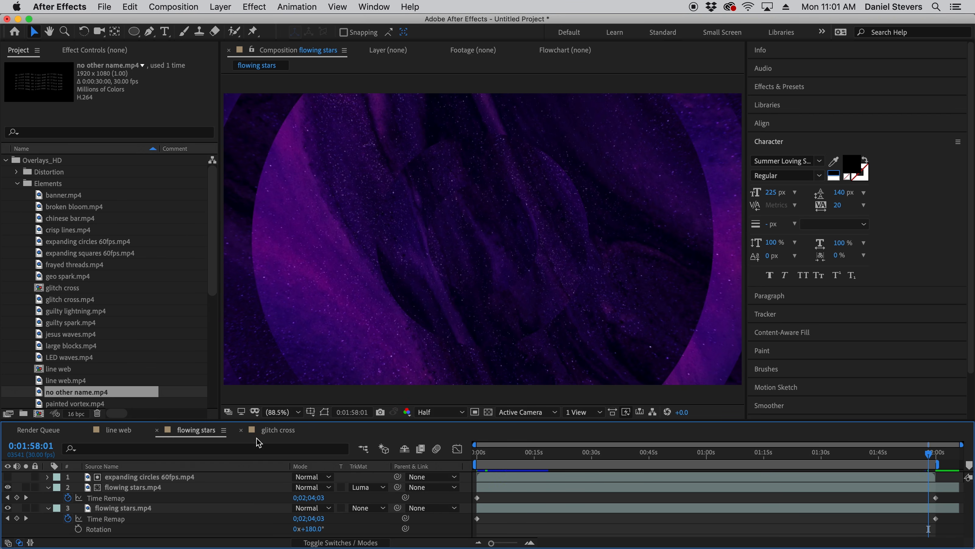
pyautogui.click(130, 428)
pyautogui.click(210, 430)
pyautogui.click(270, 430)
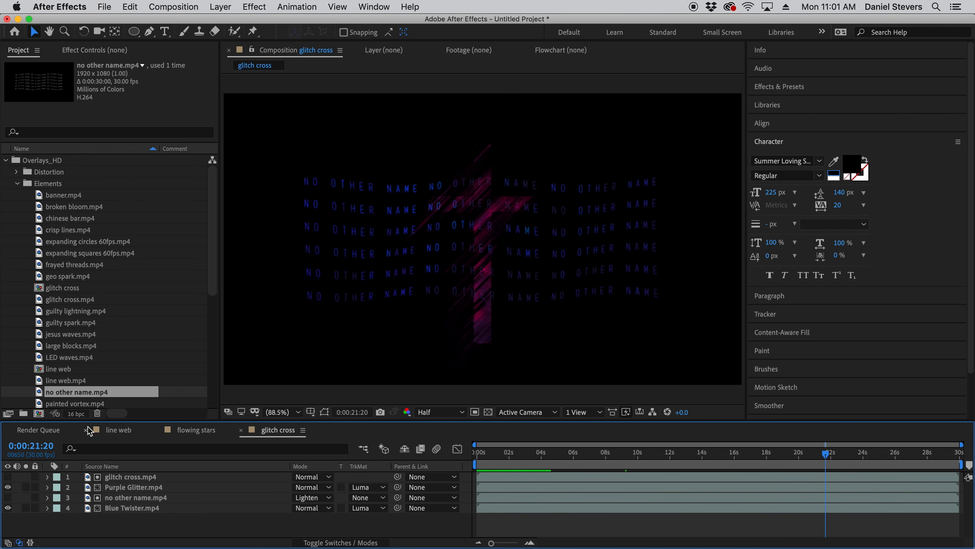
pyautogui.click(31, 432)
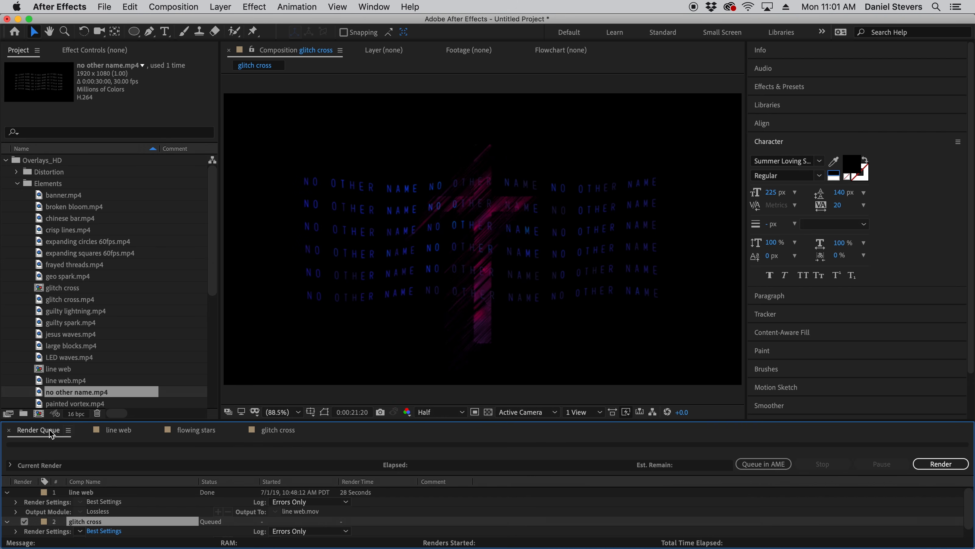
pyautogui.click(111, 430)
pyautogui.click(194, 429)
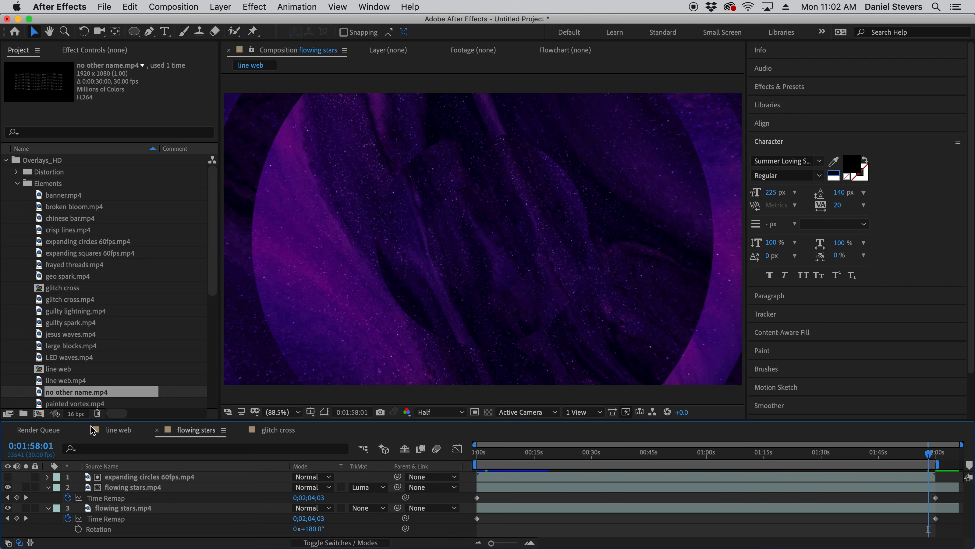
pyautogui.click(46, 430)
# - Set the glitch cross render to output as glitch cross.mov on the Desktop and start rendering
pyautogui.moveTo(161, 420); pyautogui.dragTo(161, 374)
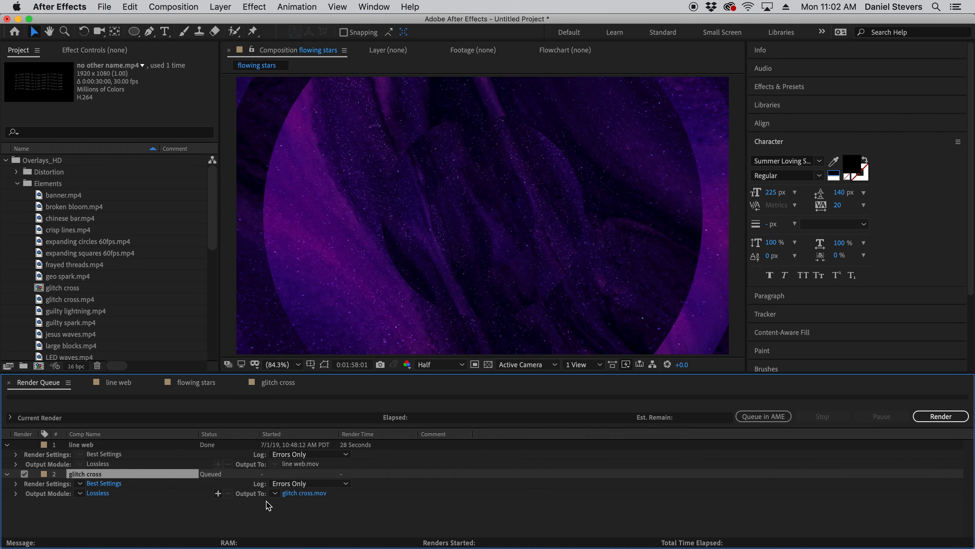
pyautogui.click(298, 494)
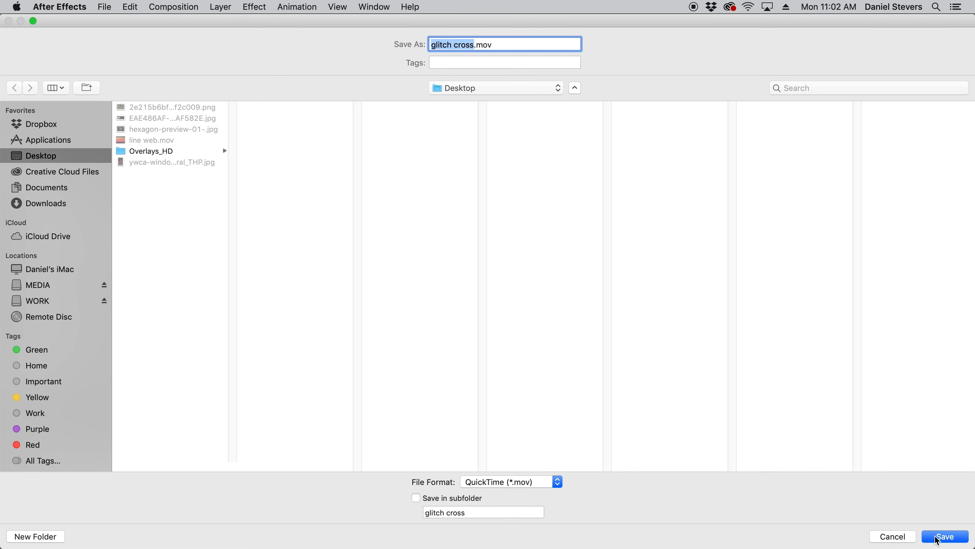
pyautogui.click(944, 536)
pyautogui.click(941, 416)
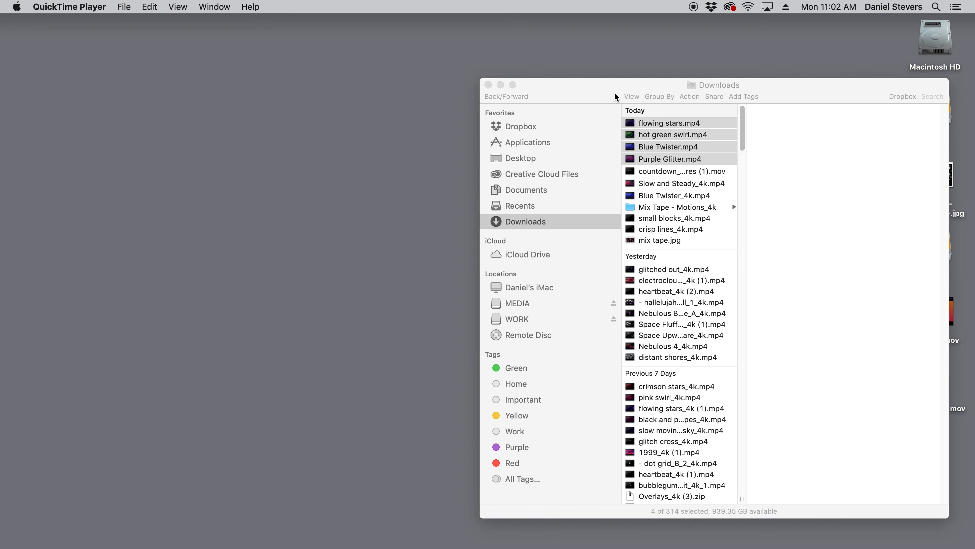
# - Switch to Adobe Media Encoder and arrange its window so the movie files on the desktop stay accessible
pyautogui.moveTo(614, 91); pyautogui.dragTo(361, 74)
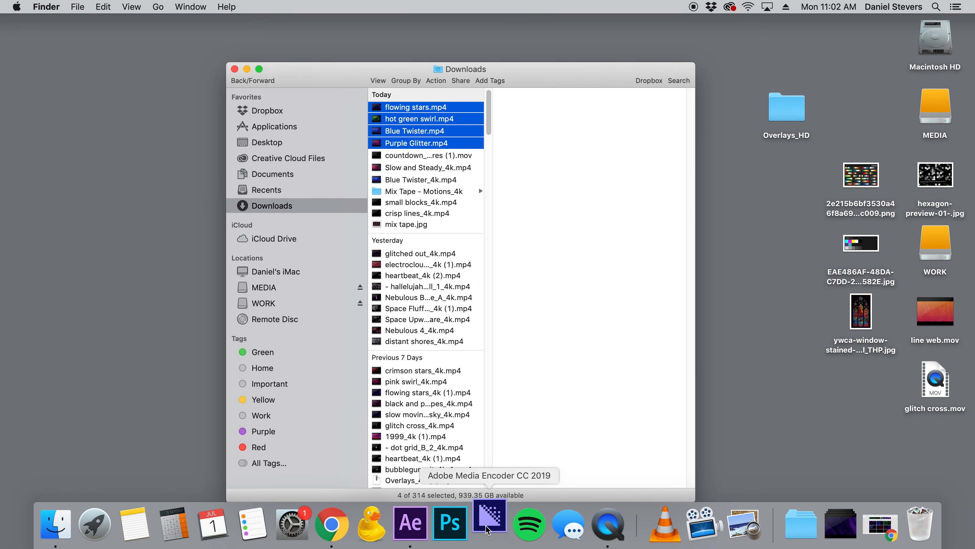
pyautogui.moveTo(291, 68); pyautogui.dragTo(253, 64)
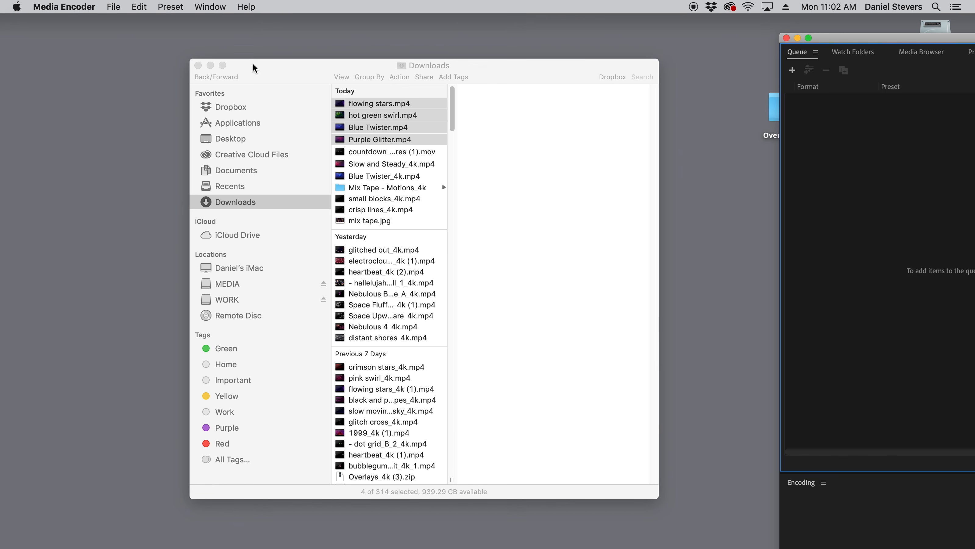
pyautogui.moveTo(814, 38); pyautogui.dragTo(393, 3)
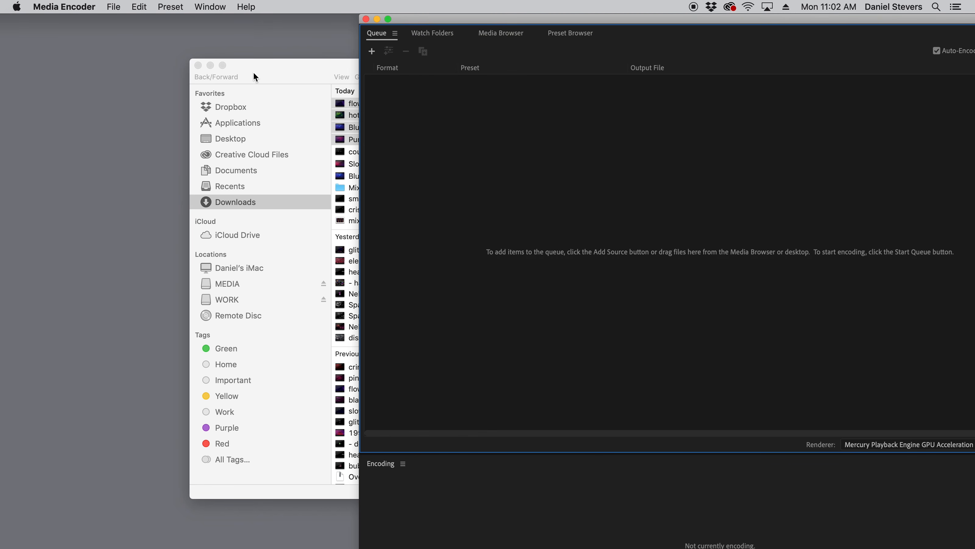
pyautogui.moveTo(262, 74); pyautogui.dragTo(127, 66)
pyautogui.moveTo(456, 20); pyautogui.dragTo(172, 4)
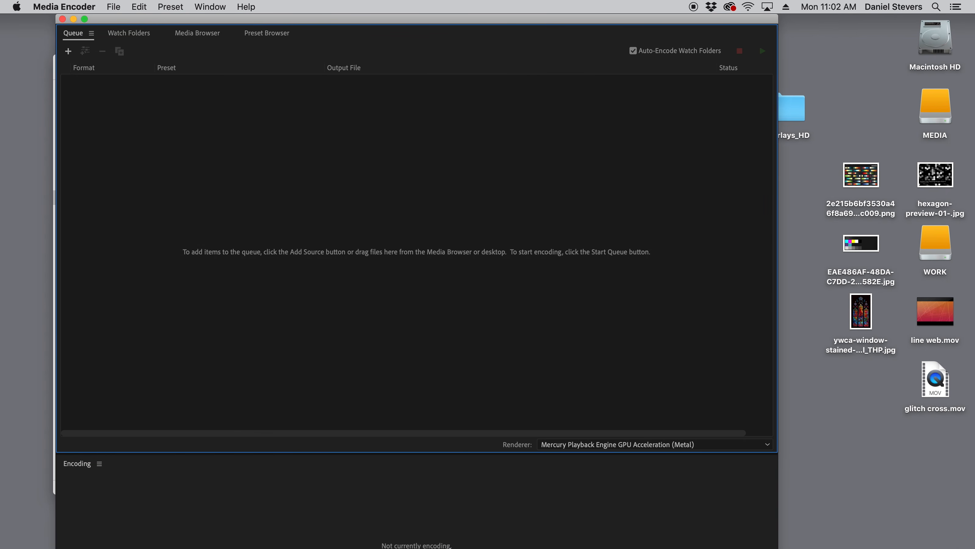
# - Add line web.mov from the desktop to the encoding queue
pyautogui.moveTo(450, 547)
pyautogui.click(932, 322)
pyautogui.moveTo(929, 318); pyautogui.dragTo(350, 181)
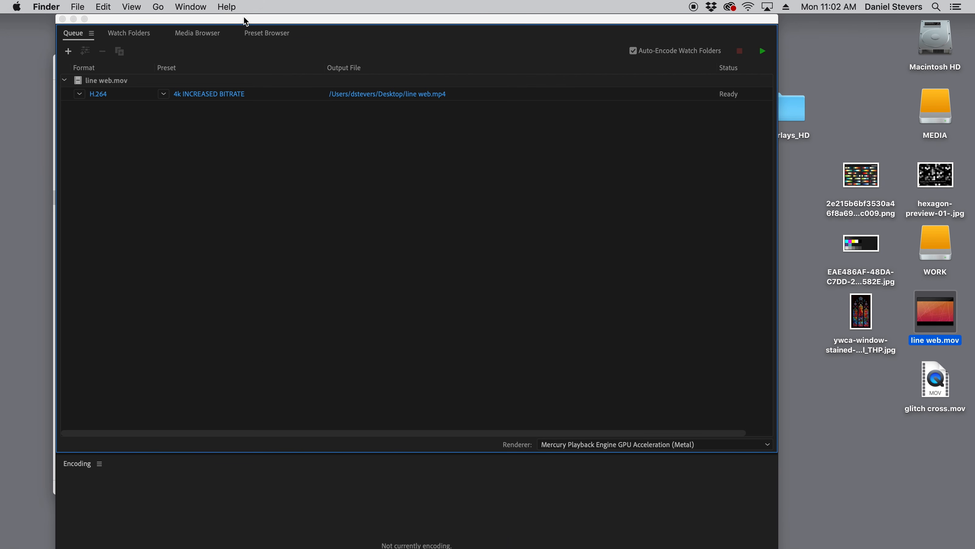
pyautogui.moveTo(246, 21); pyautogui.dragTo(296, 21)
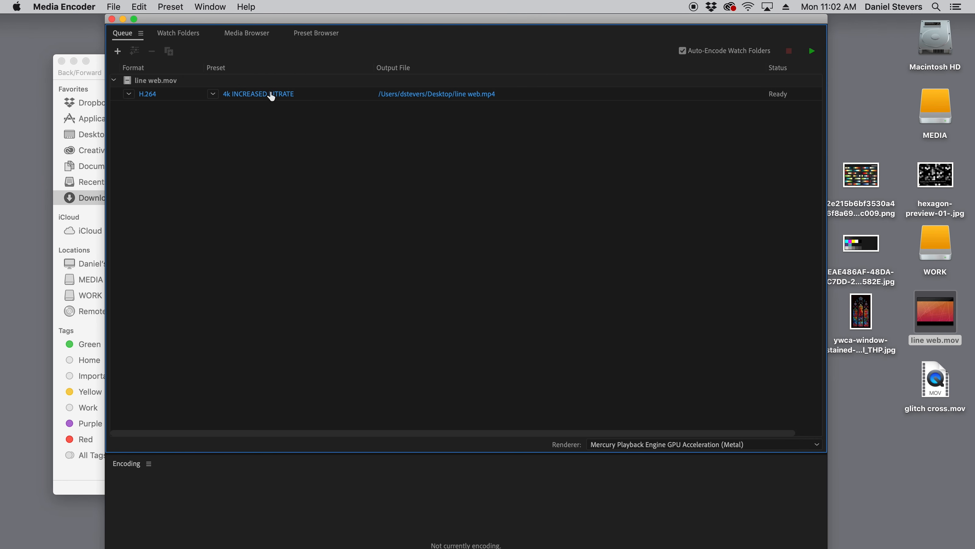
# - Check the H.264 export settings of the queued line web.mov and leave them without changes
pyautogui.click(150, 96)
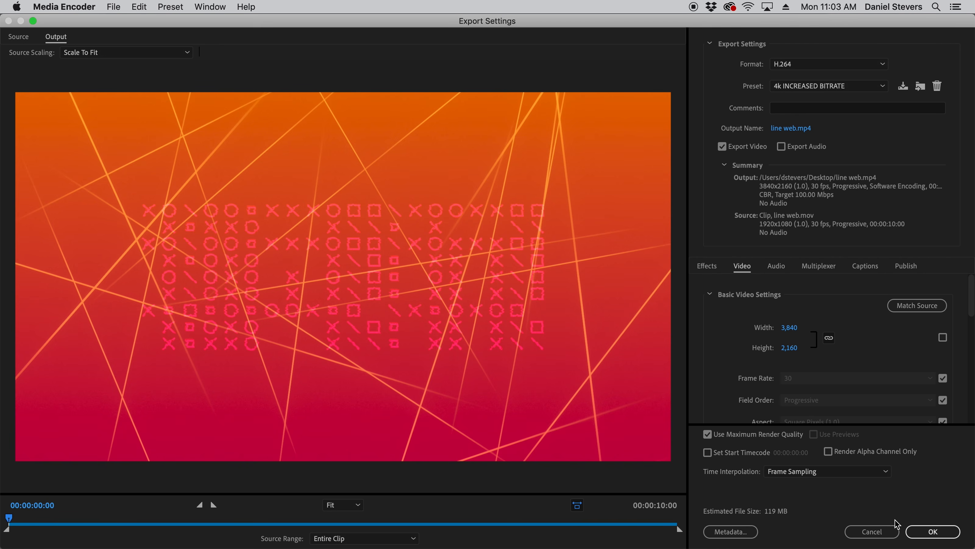
pyautogui.click(891, 533)
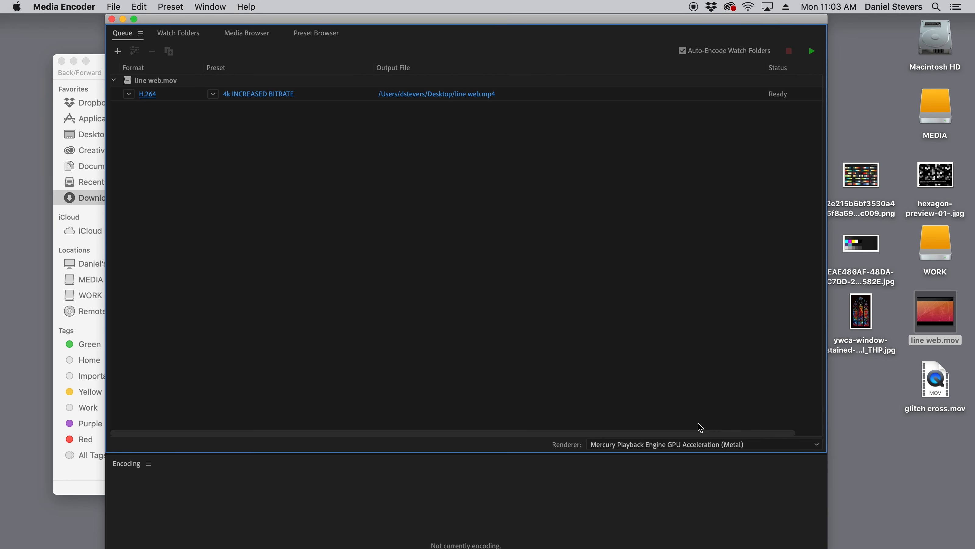
pyautogui.moveTo(199, 19); pyautogui.dragTo(192, 14)
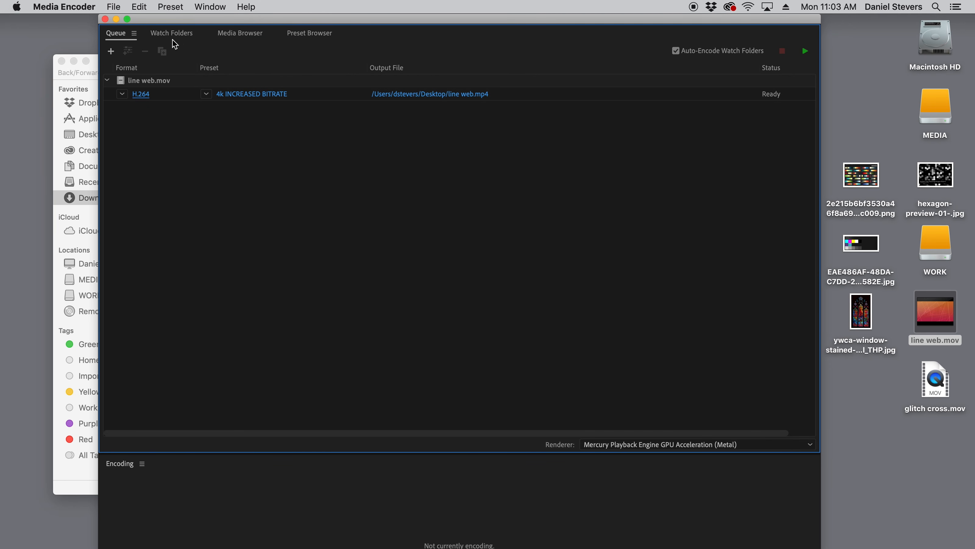
# - Set the export preset of the queued line web.mov to Vimeo 1080p Full HD
pyautogui.click(237, 96)
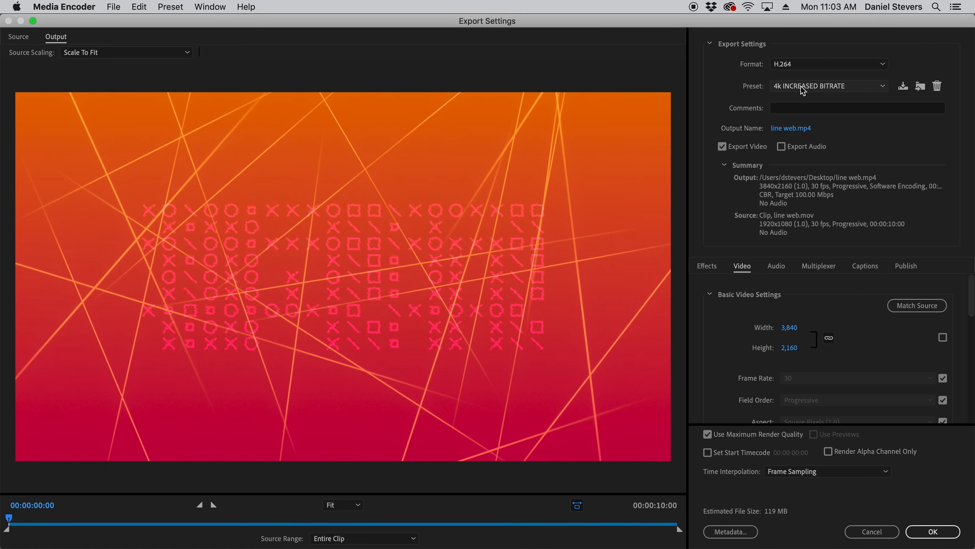
pyautogui.click(803, 91)
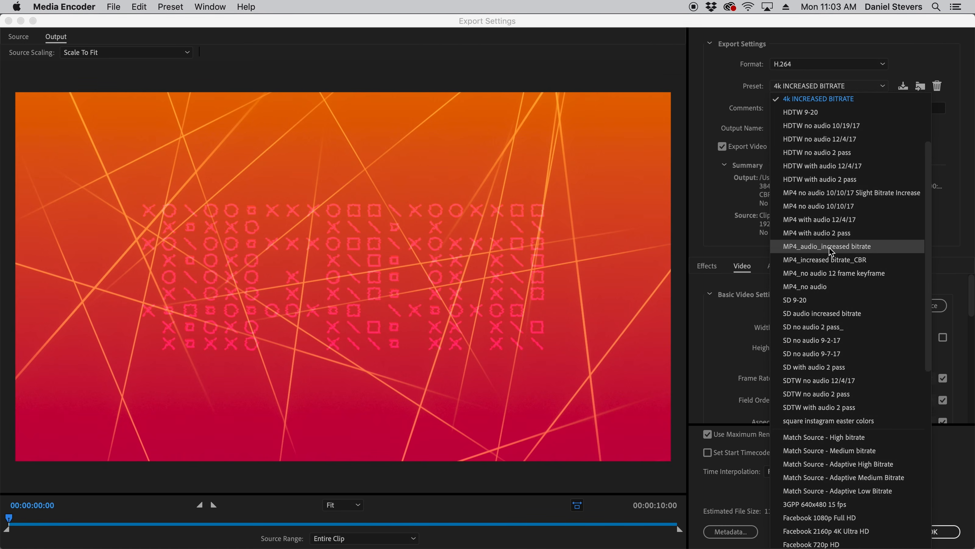
pyautogui.scroll(-5, 826, 262)
pyautogui.scroll(-2, 922, 235)
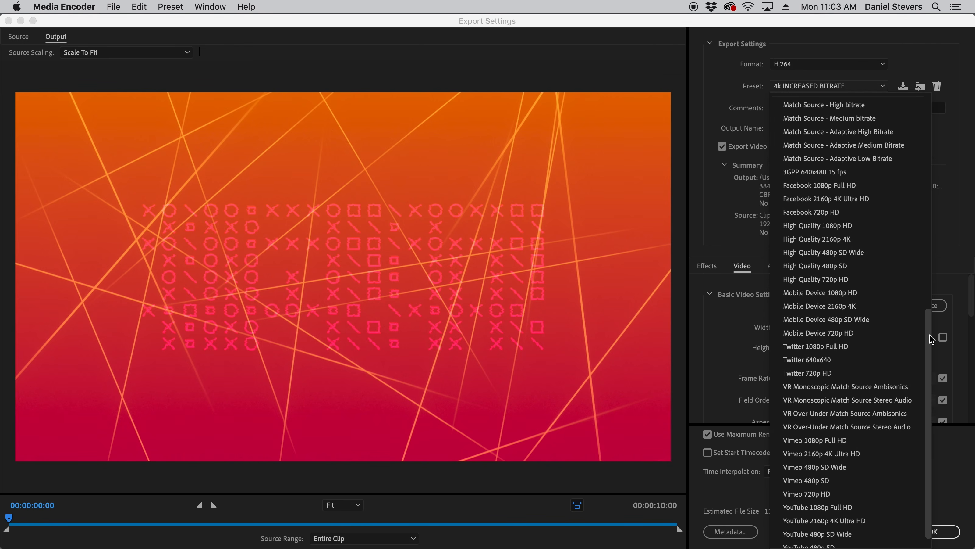
pyautogui.moveTo(754, 20); pyautogui.dragTo(704, 30)
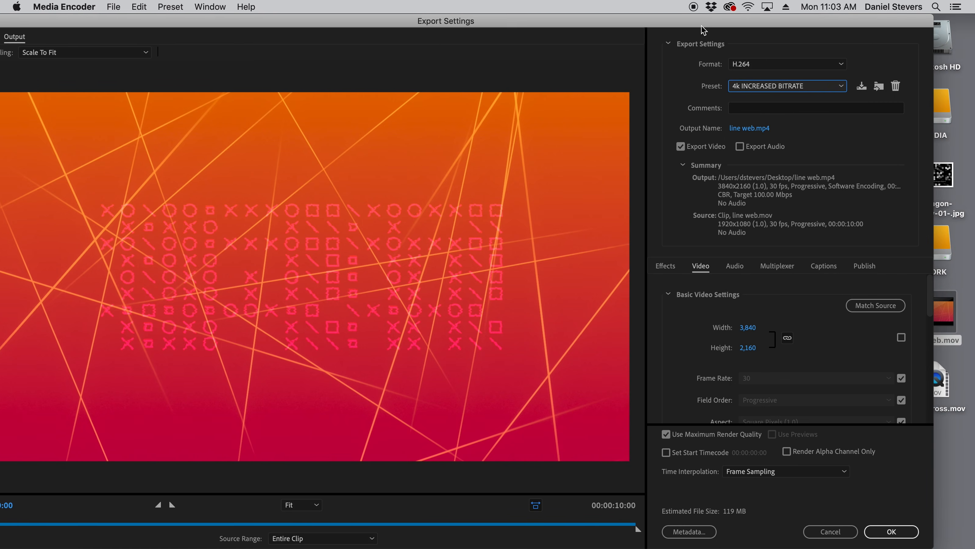
pyautogui.click(841, 88)
pyautogui.scroll(-5, 825, 375)
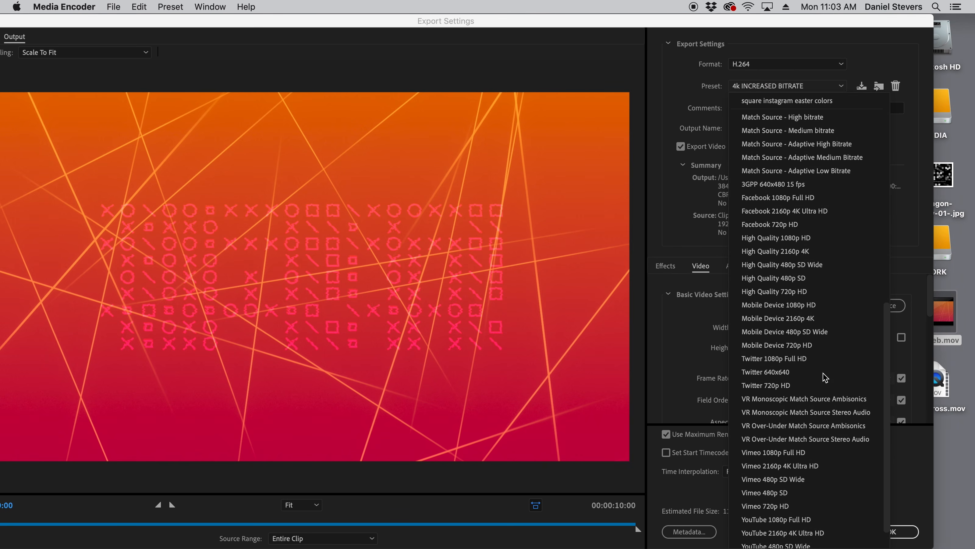
pyautogui.scroll(-2, 883, 433)
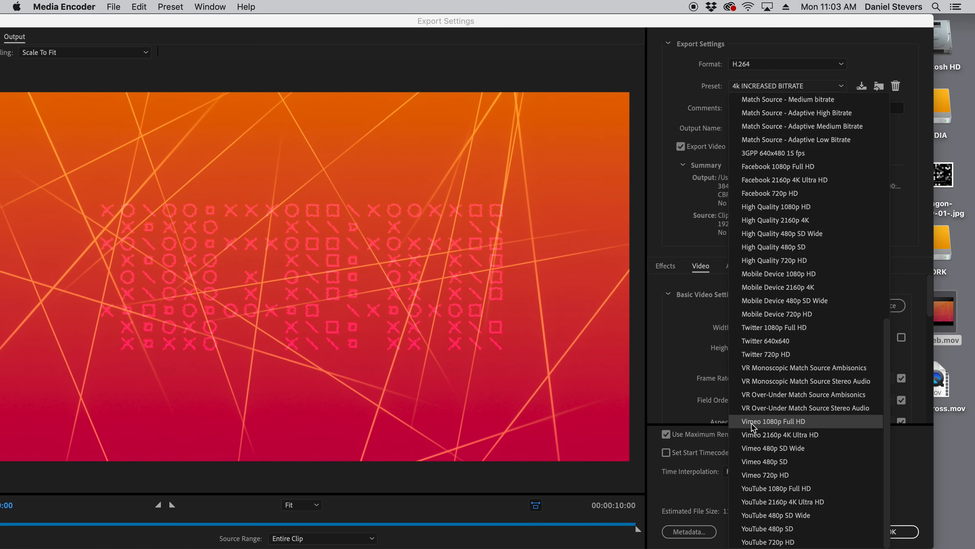
pyautogui.click(769, 421)
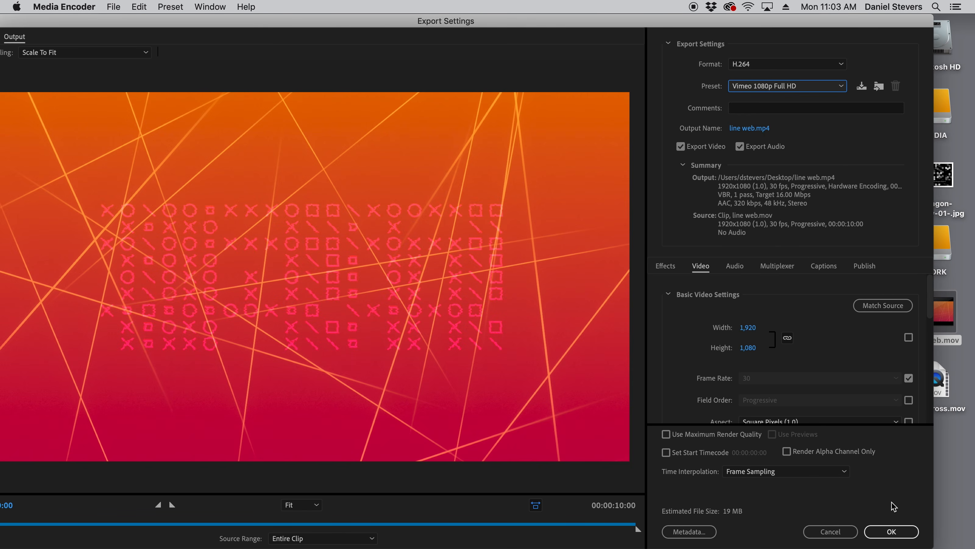
# - Exclude audio from the line web.mp4 export and accept the export settings
pyautogui.click(742, 149)
pyautogui.moveTo(622, 24); pyautogui.dragTo(646, 15)
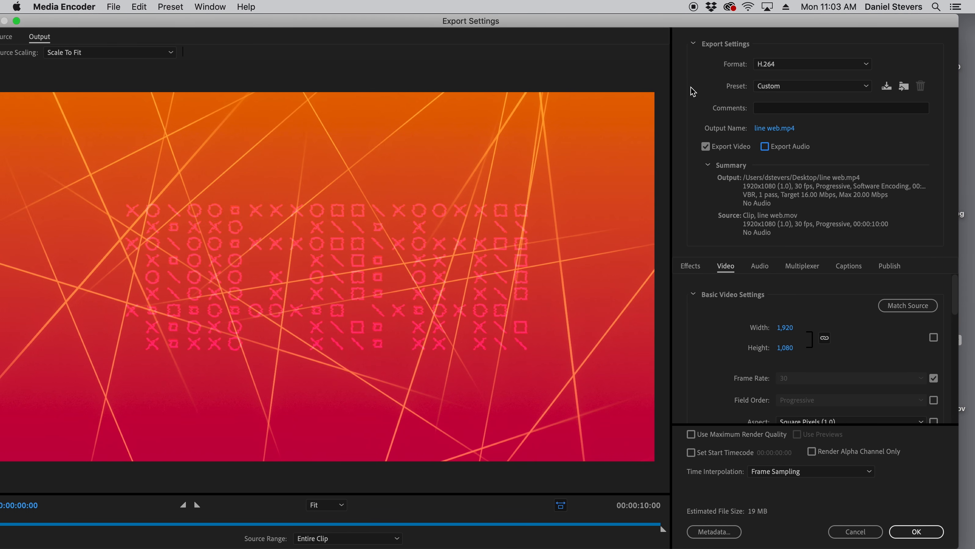
pyautogui.click(917, 532)
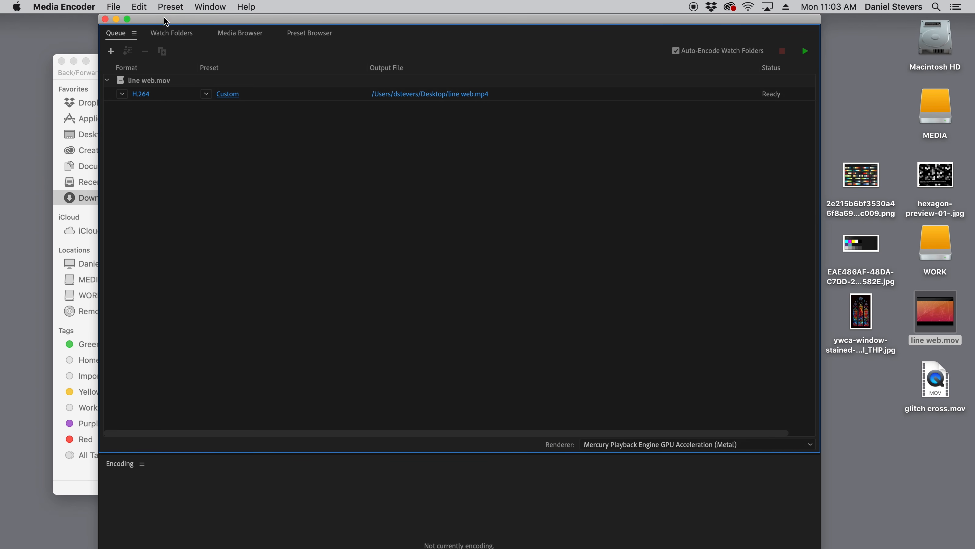
# - Start encoding the queued line web.mov and enlarge the encoder window to fill the screen
pyautogui.moveTo(165, 21); pyautogui.dragTo(172, 15)
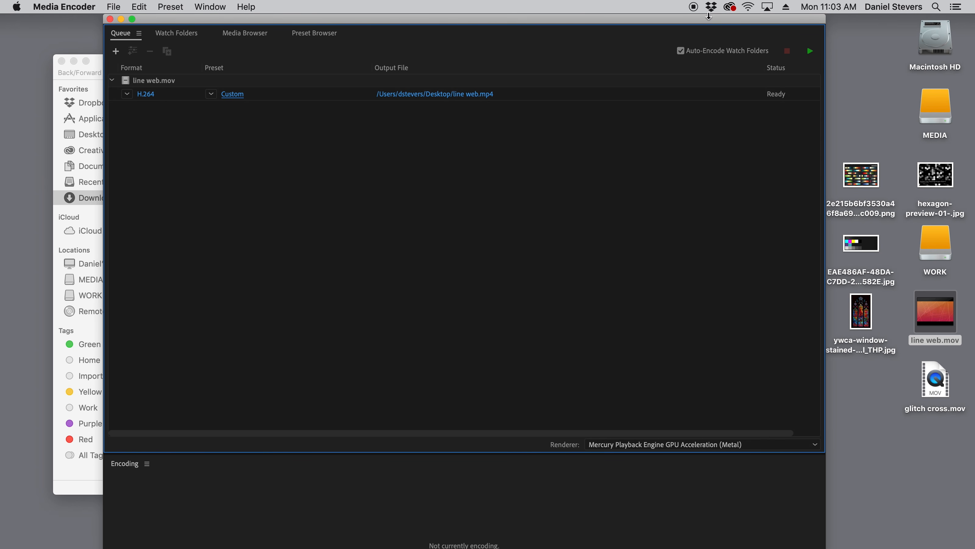
pyautogui.click(811, 52)
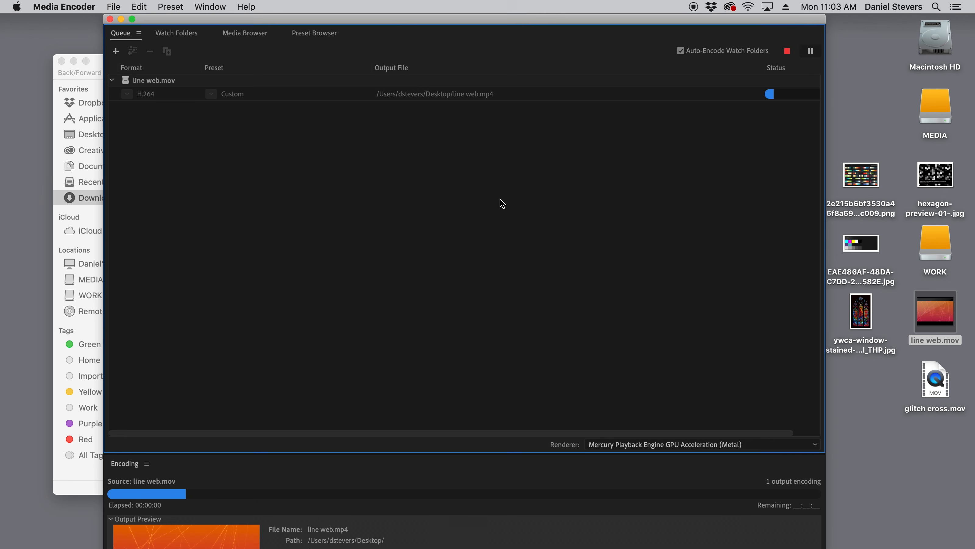
pyautogui.click(132, 19)
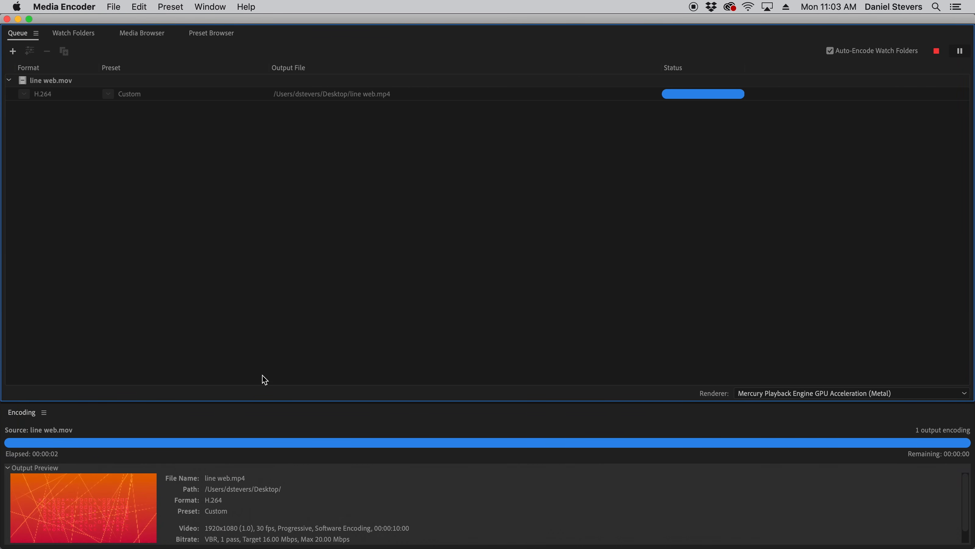
# - Hide Media Encoder, play line web.mp4 from the desktop full screen in QuickTime Player, and leave the player
pyautogui.press('super+h')
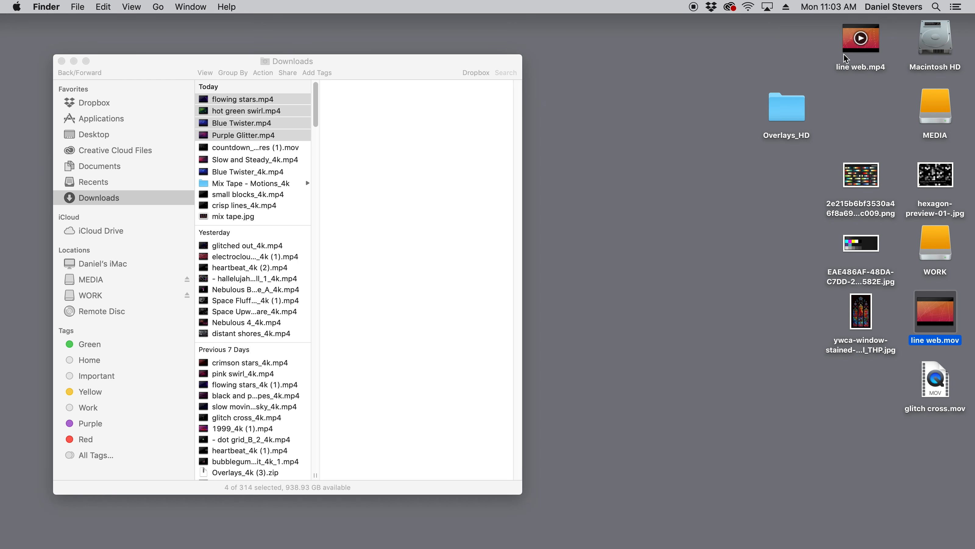
pyautogui.doubleClick(851, 39)
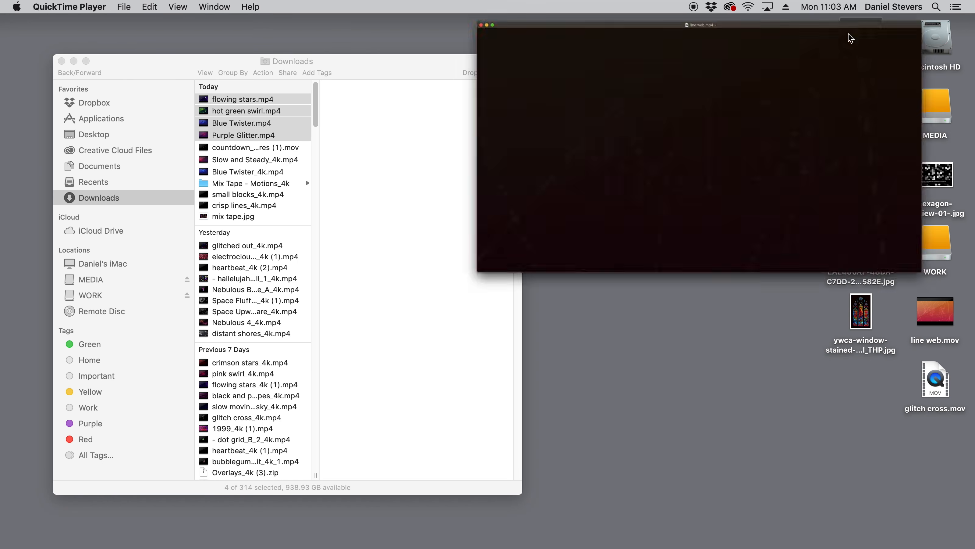
pyautogui.press('ctrl+super+f')
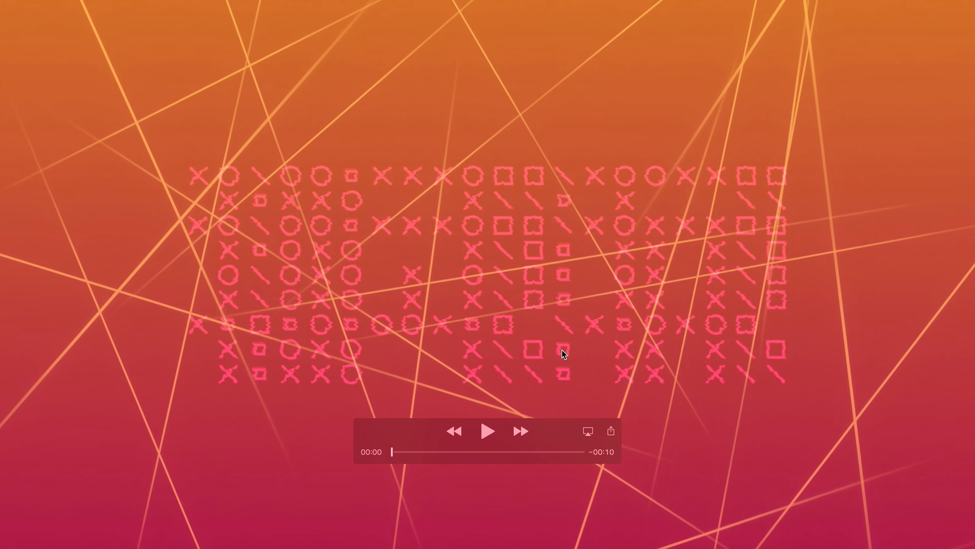
pyautogui.press('space')
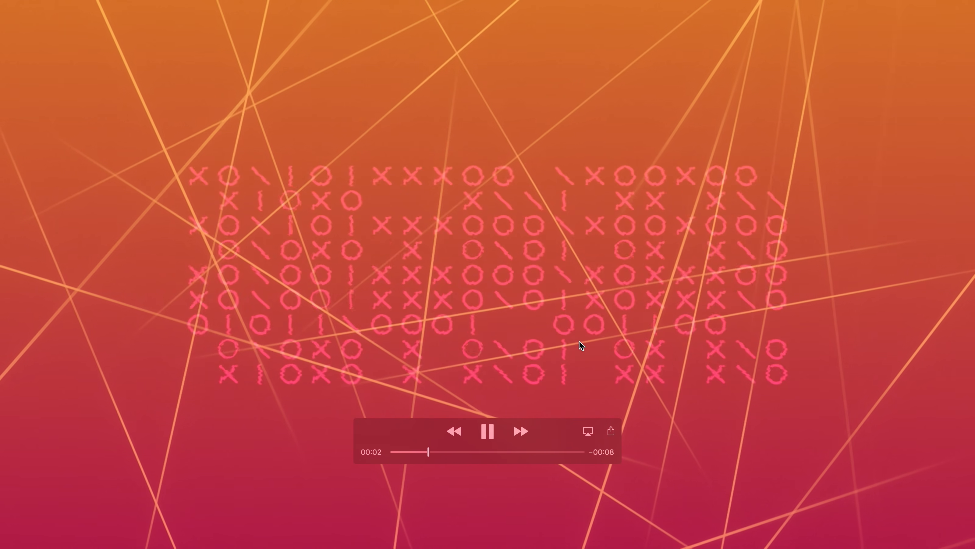
pyautogui.press('super+q')
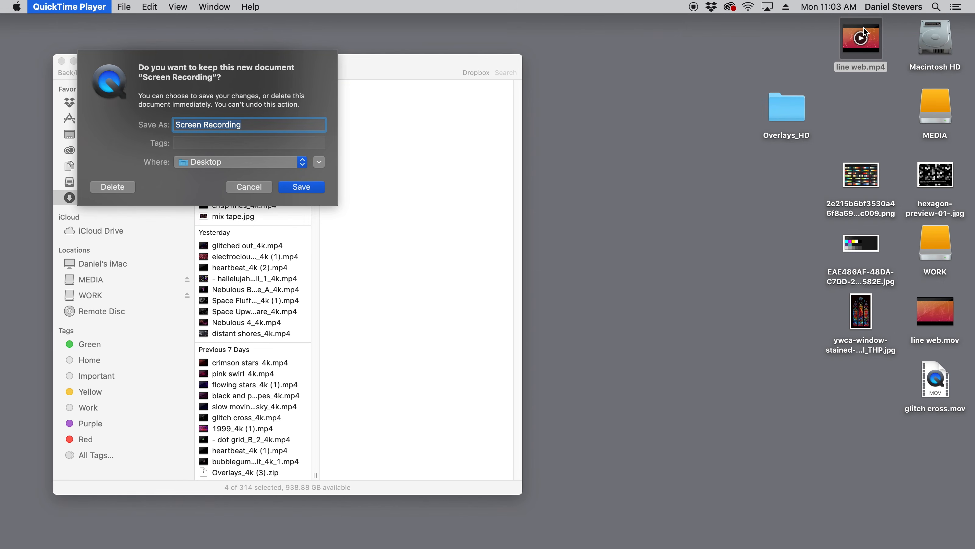
# - Inspect the file information of line web.mp4 on the desktop and switch back to After Effects
pyautogui.rightClick(865, 29)
pyautogui.click(760, 102)
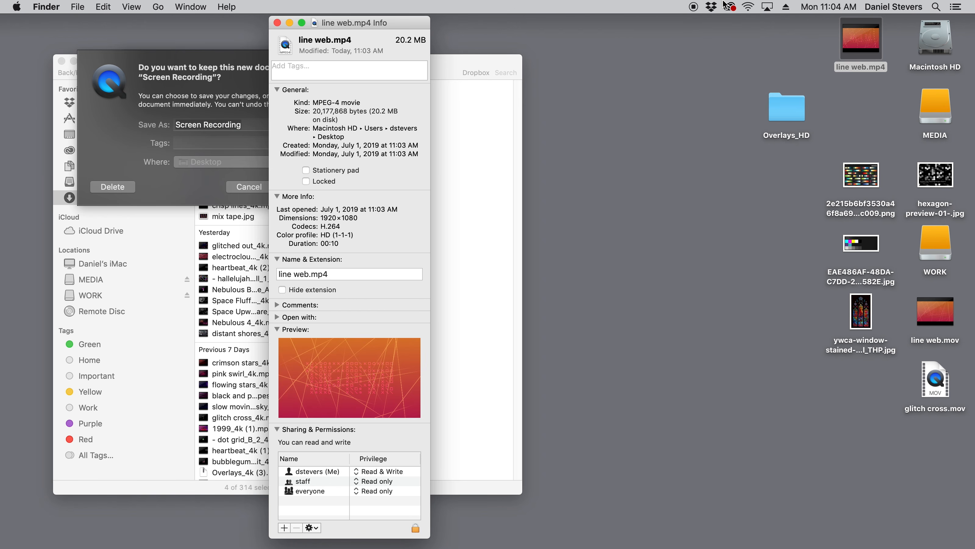
pyautogui.click(408, 525)
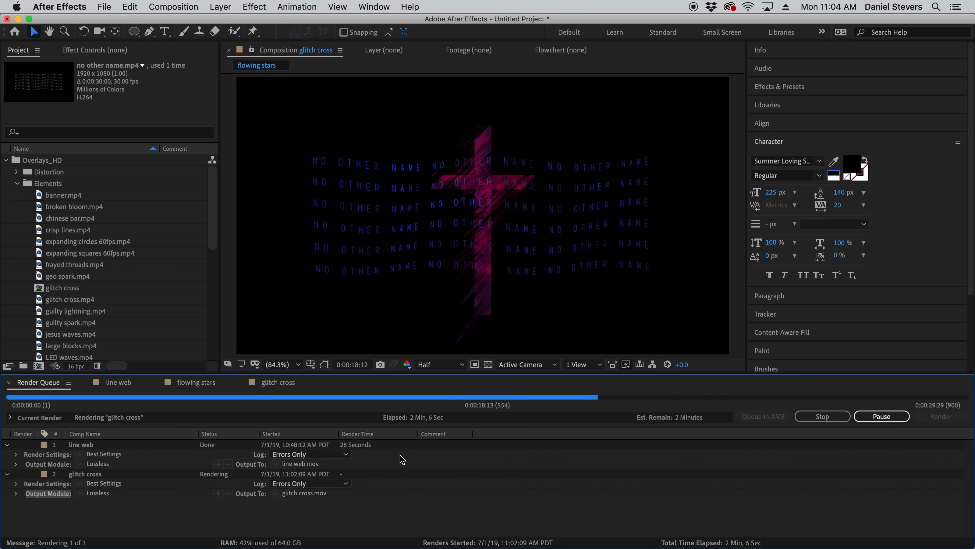